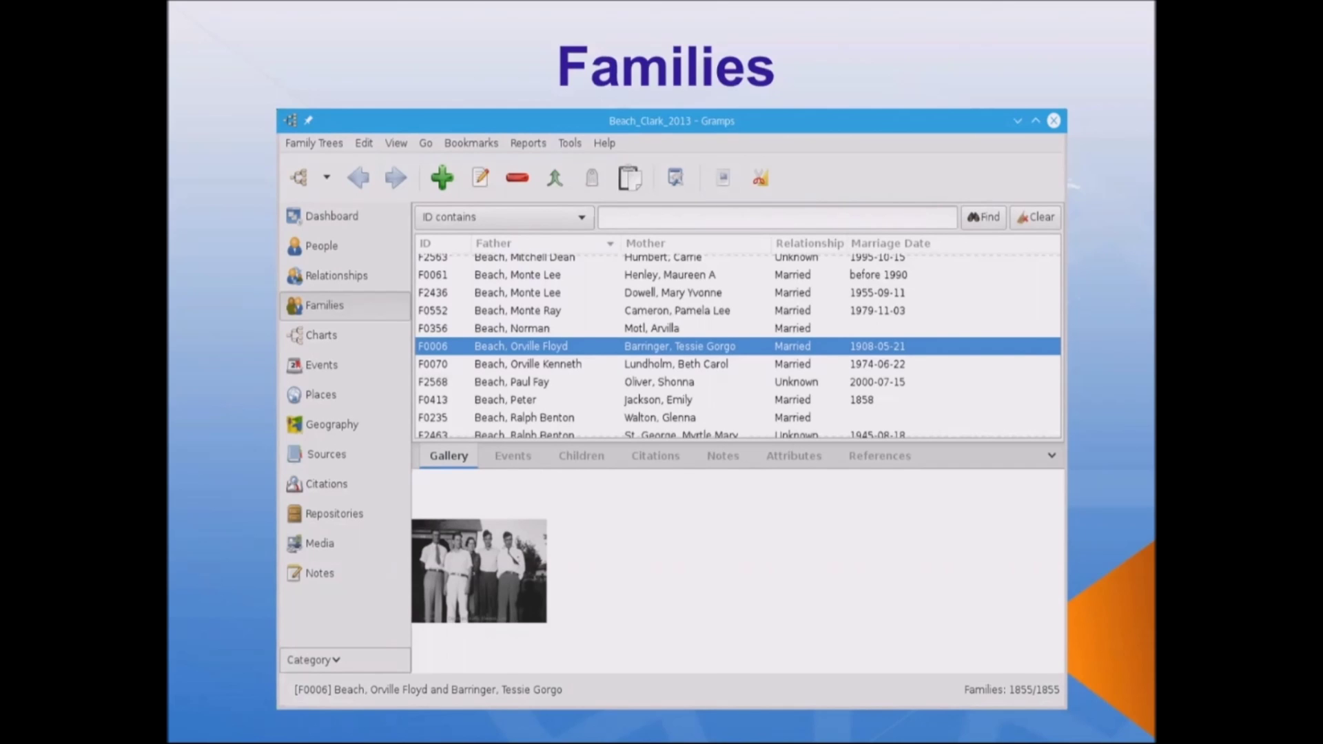
Advance past the Charts pedigree slide to the Events slide listing all 6668 events
key("Right")
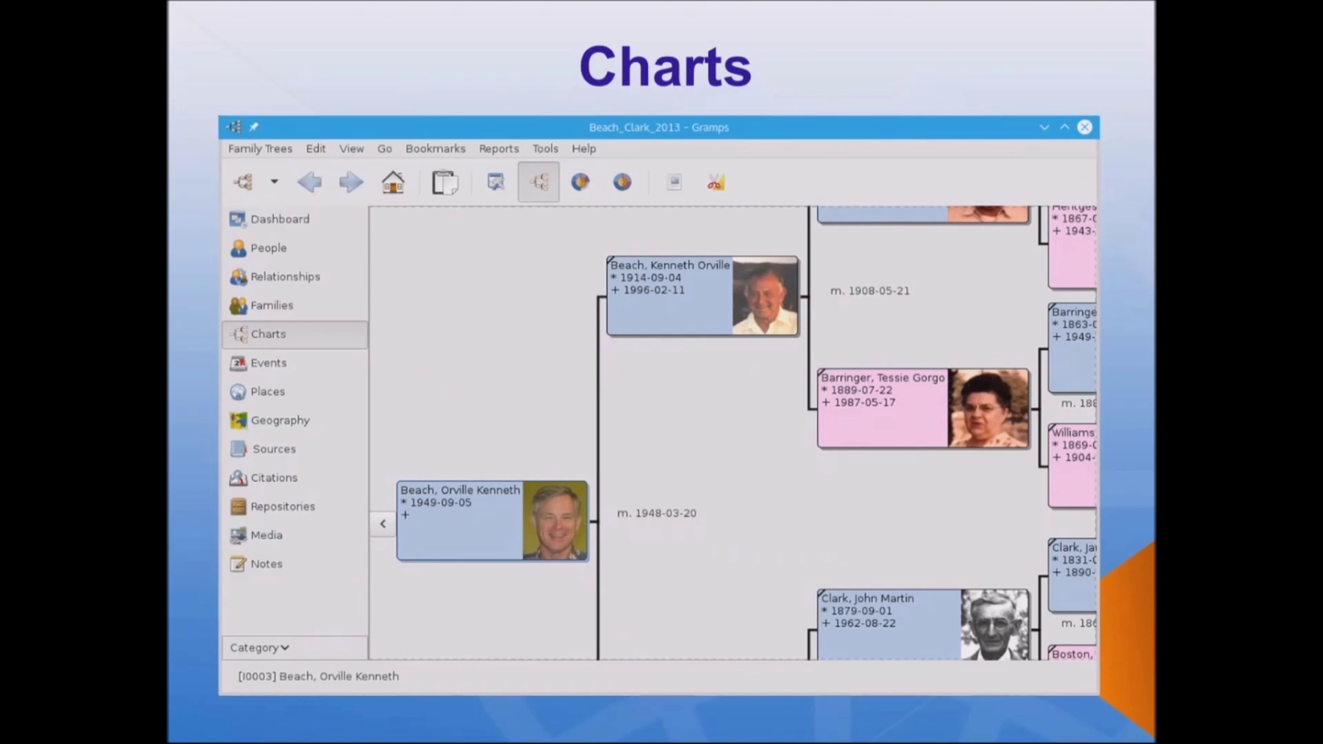
key("Right")
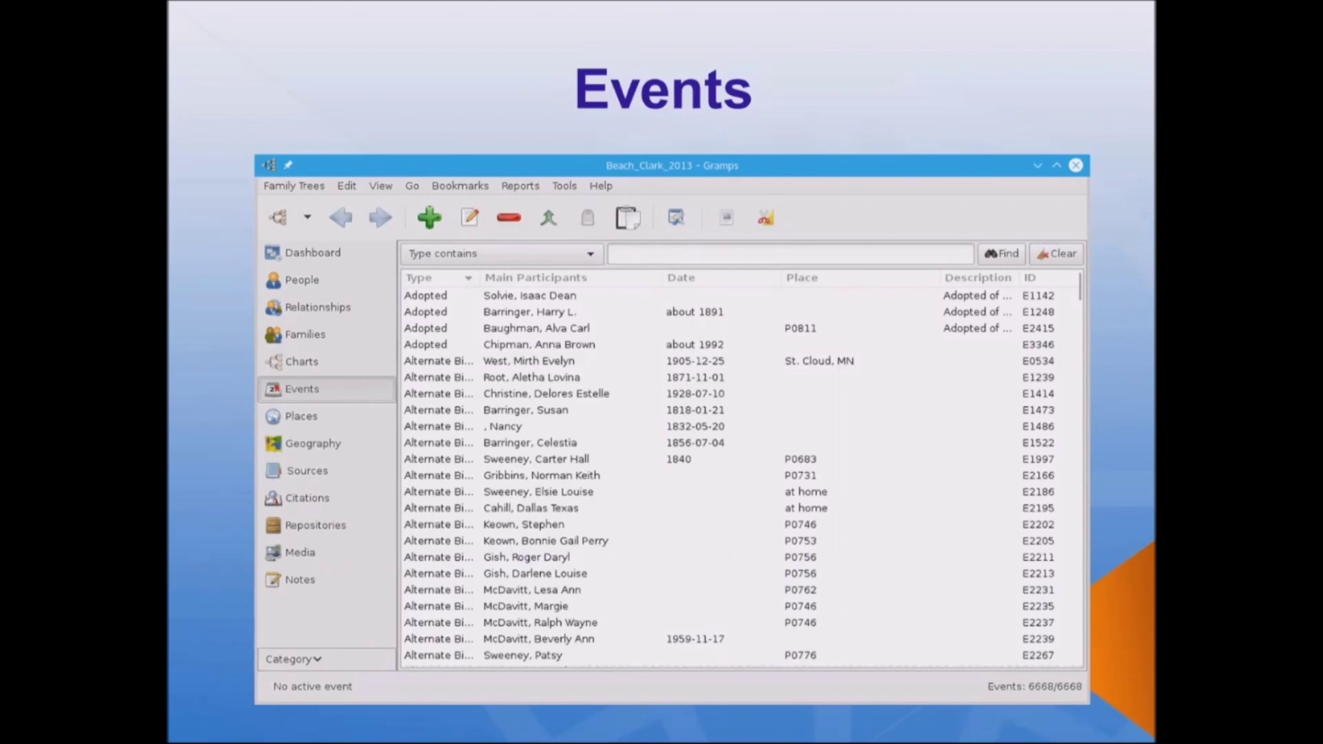
Advance to the Places slide listing all 1634 places with names, IDs and types
key("Right")
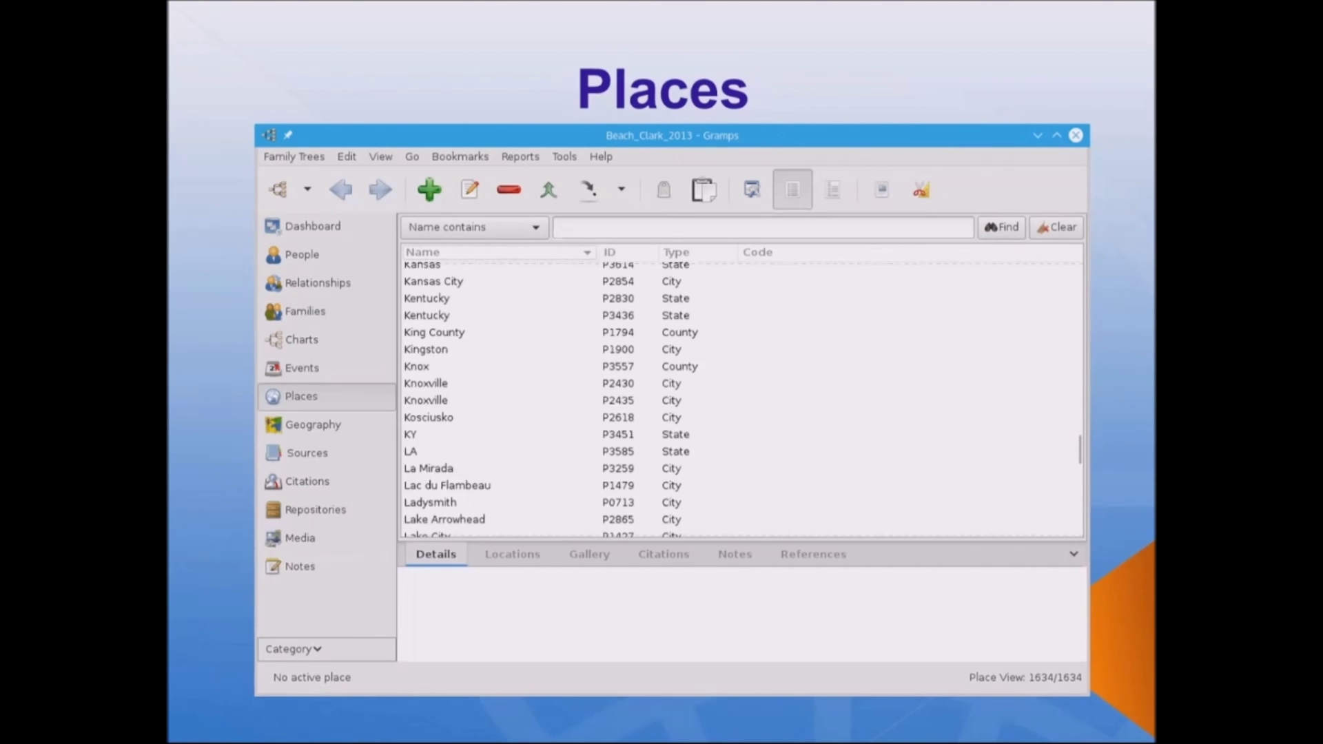
Go past the Geography map to the Sources list, then to the Person Entry editor slide
key("Right")
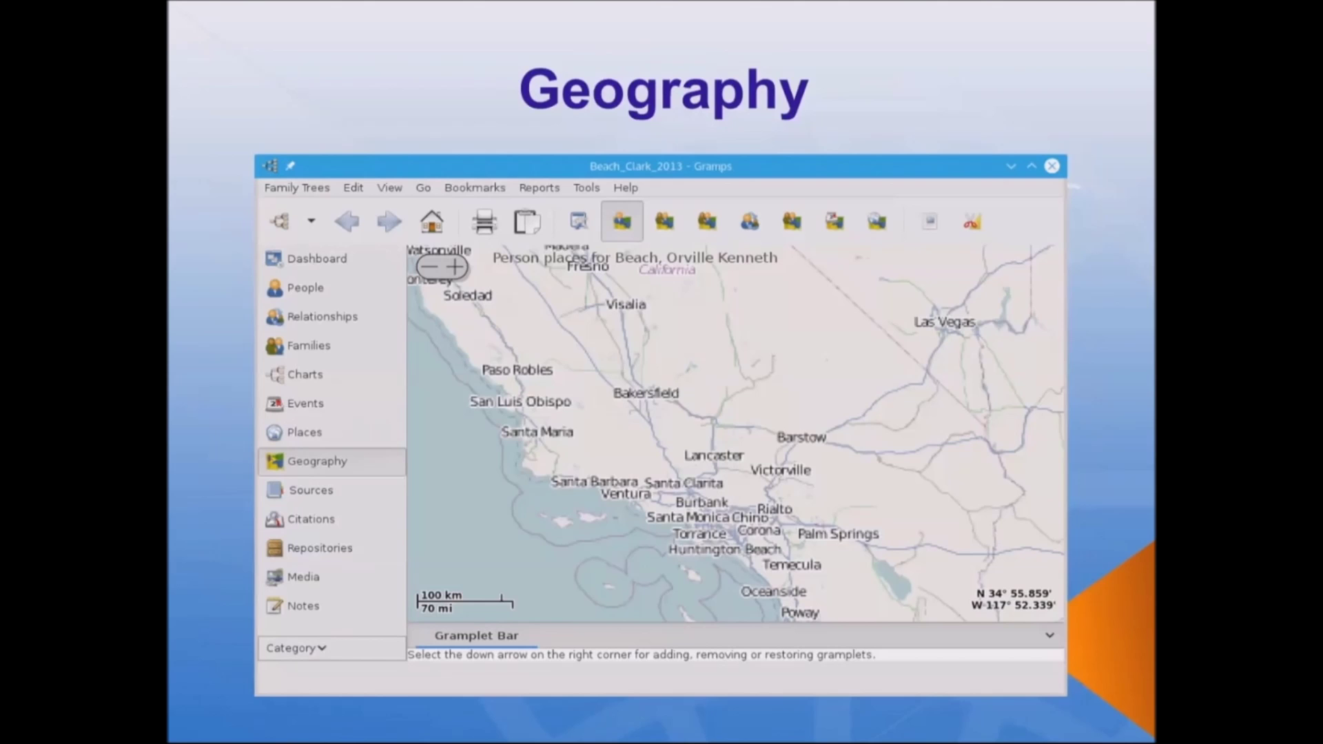
left_click(311, 490)
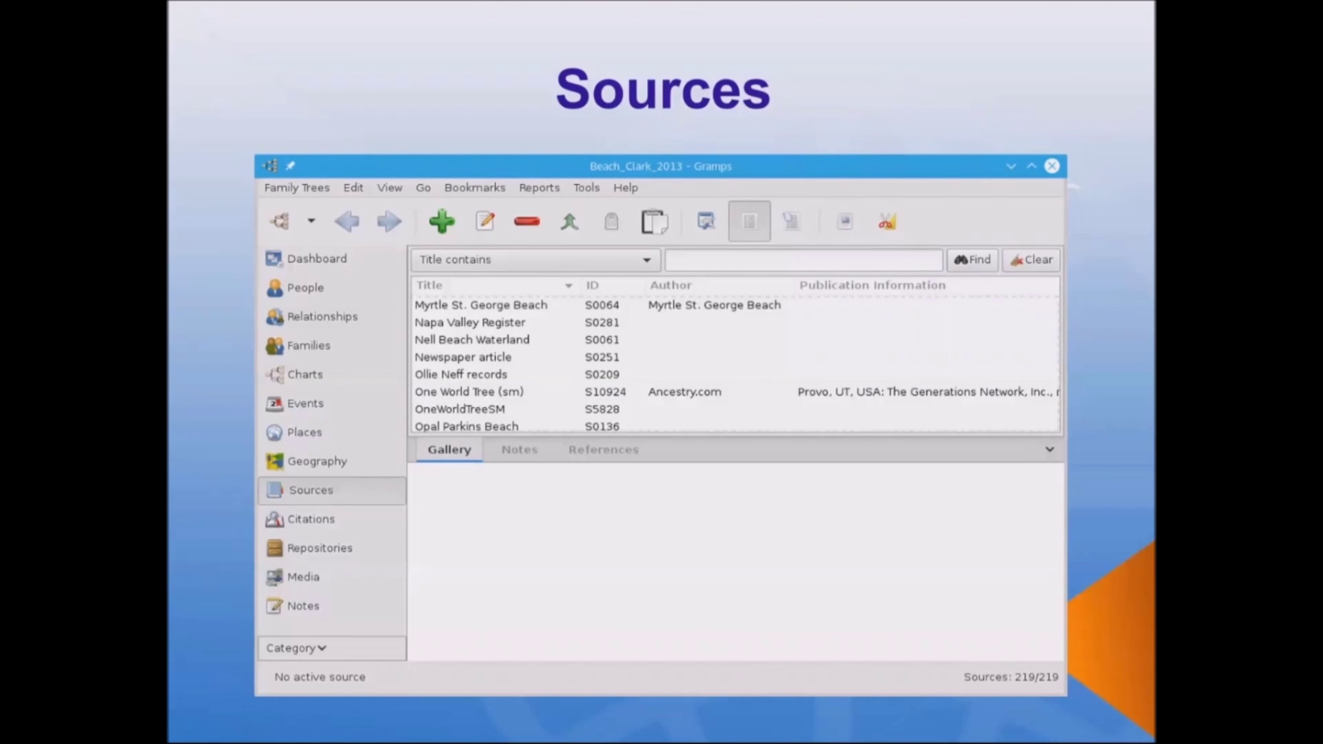
key("Right")
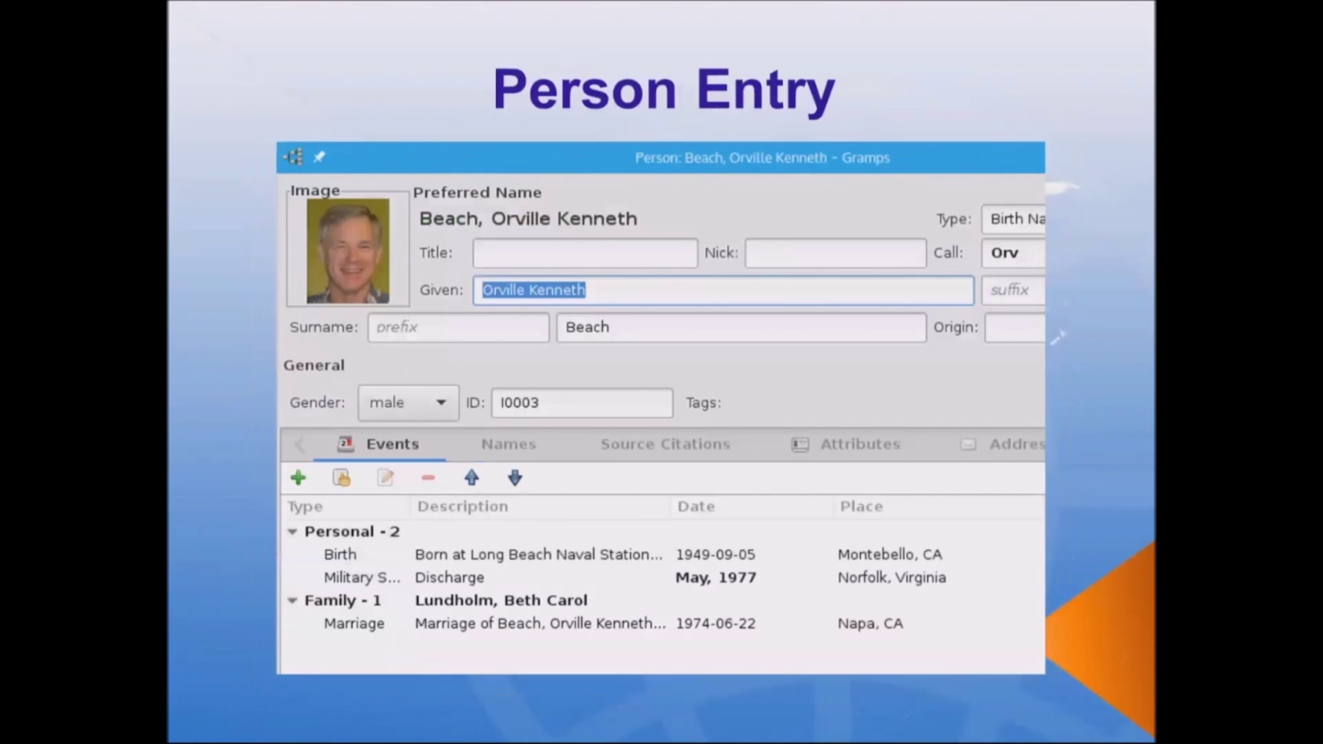
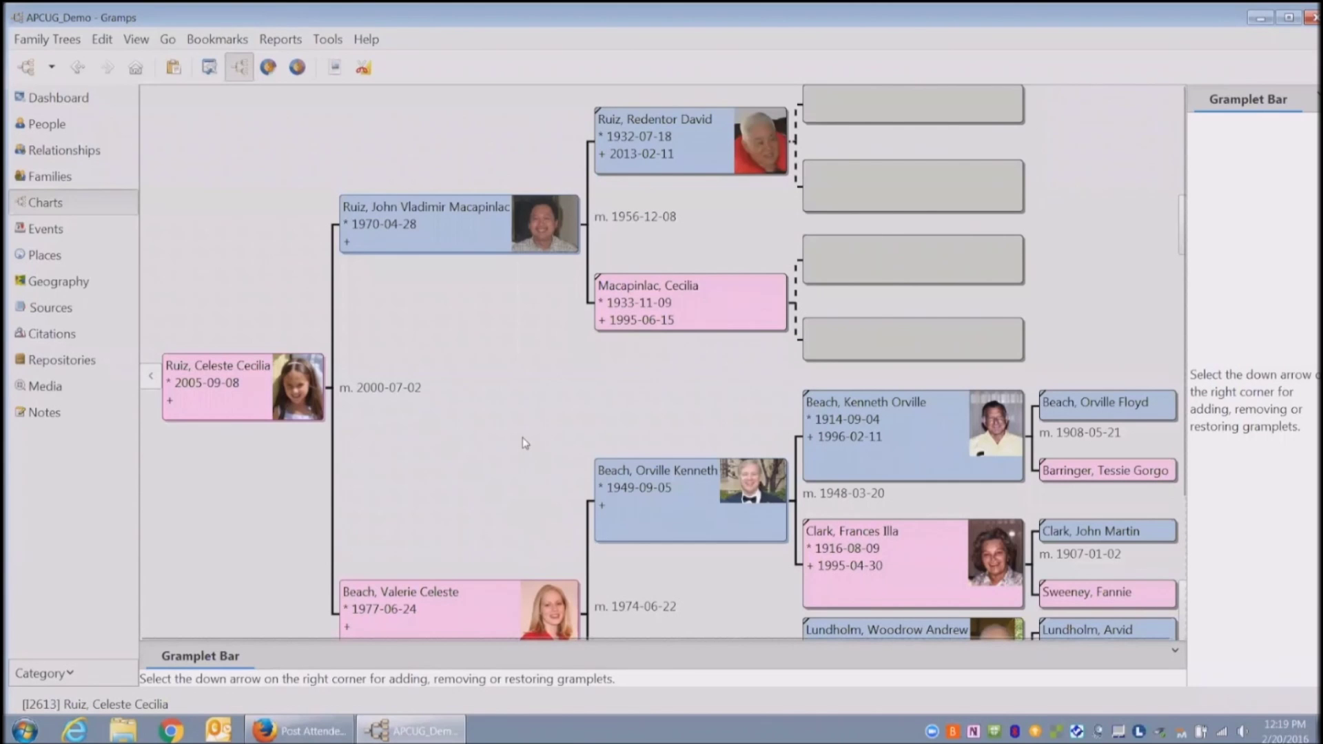
Look through the Tools menu and close it without choosing anything
scroll(522, 442, "down", 2)
scroll(524, 443, "up", 2)
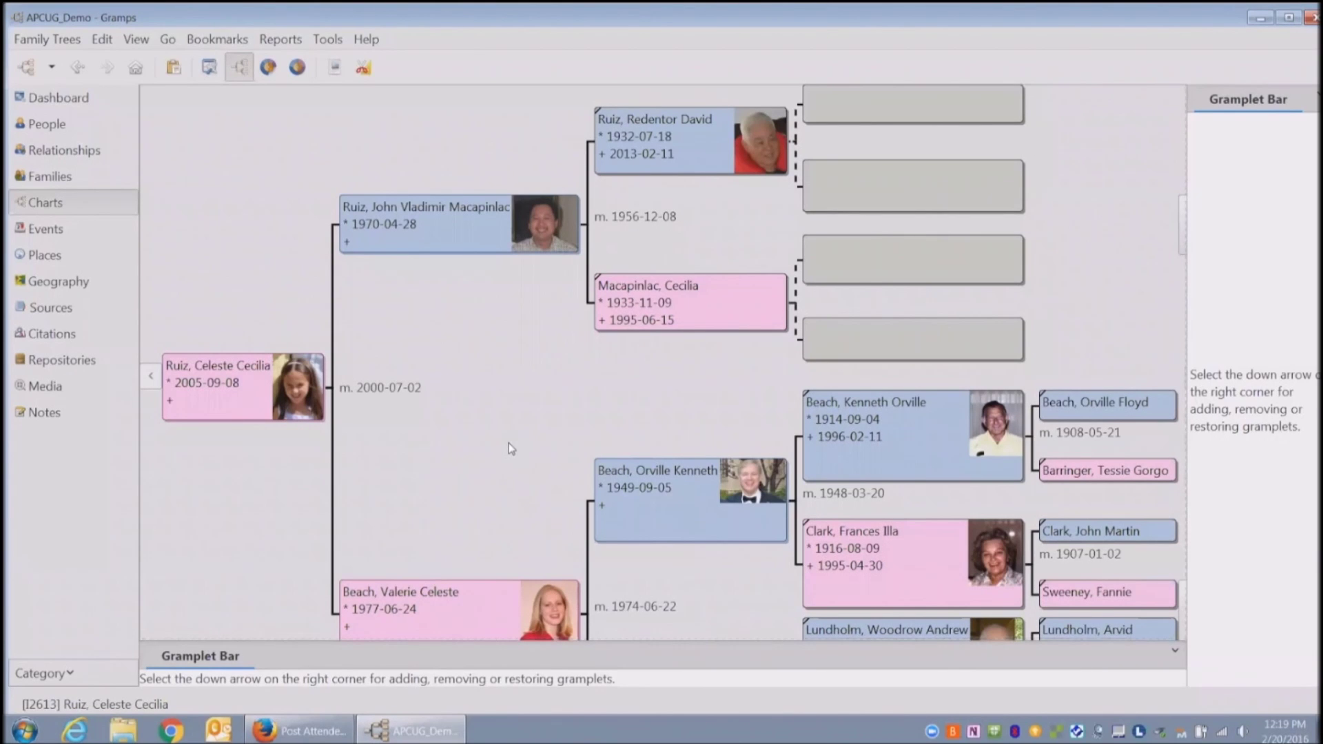
scroll(487, 299, "down", 2)
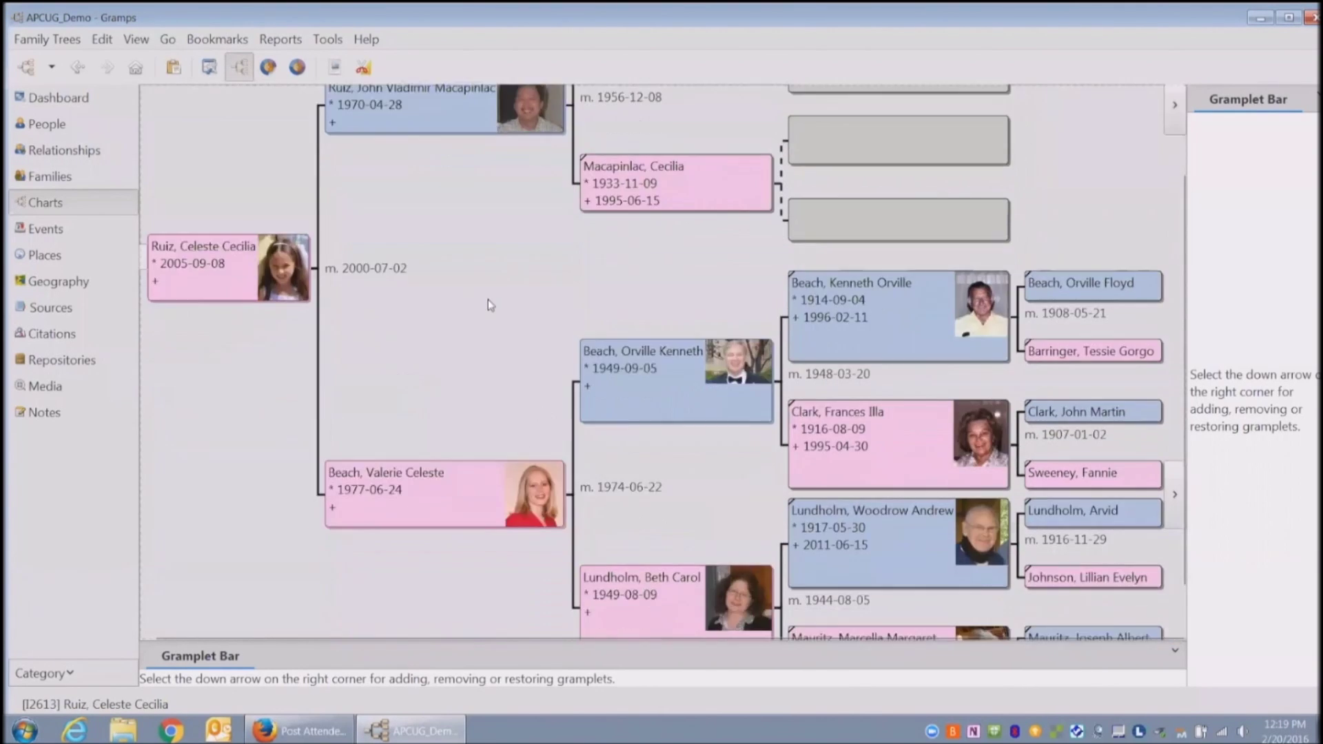
scroll(488, 300, "up", 2)
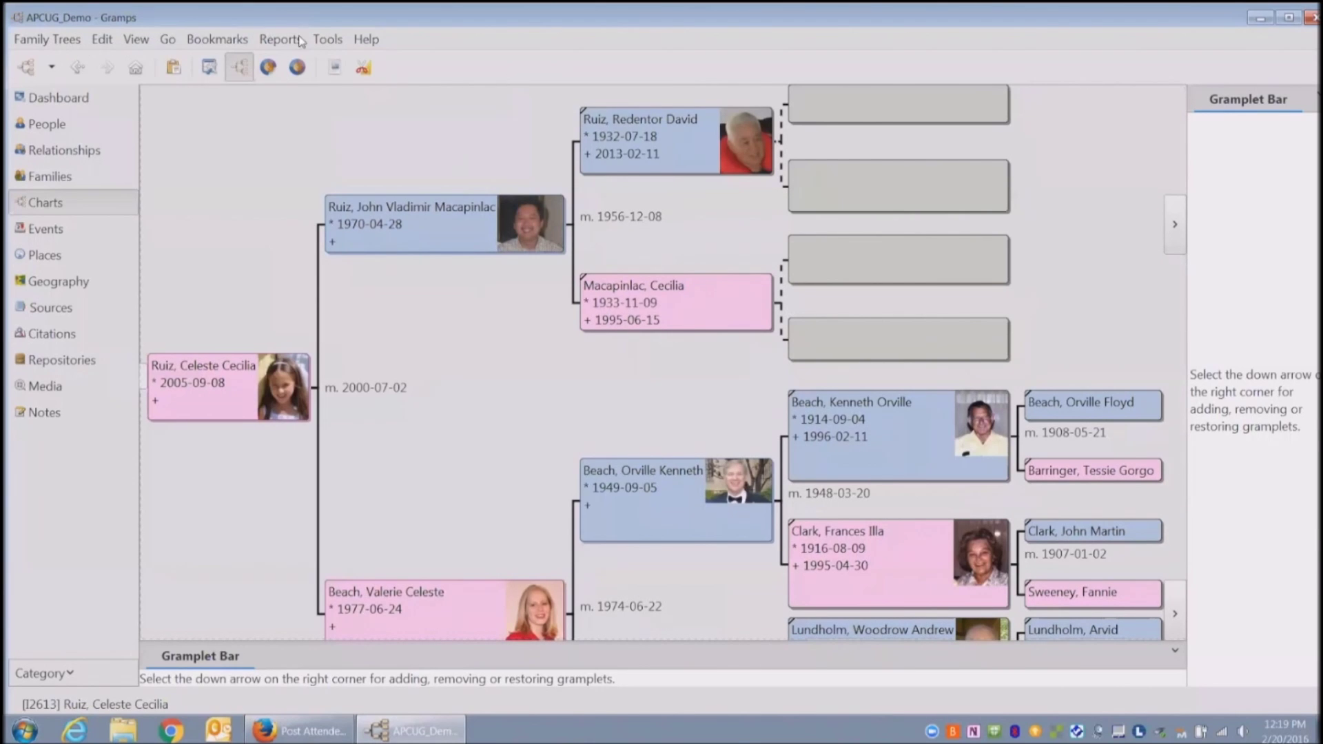
left_click(330, 42)
mouse_move(342, 132)
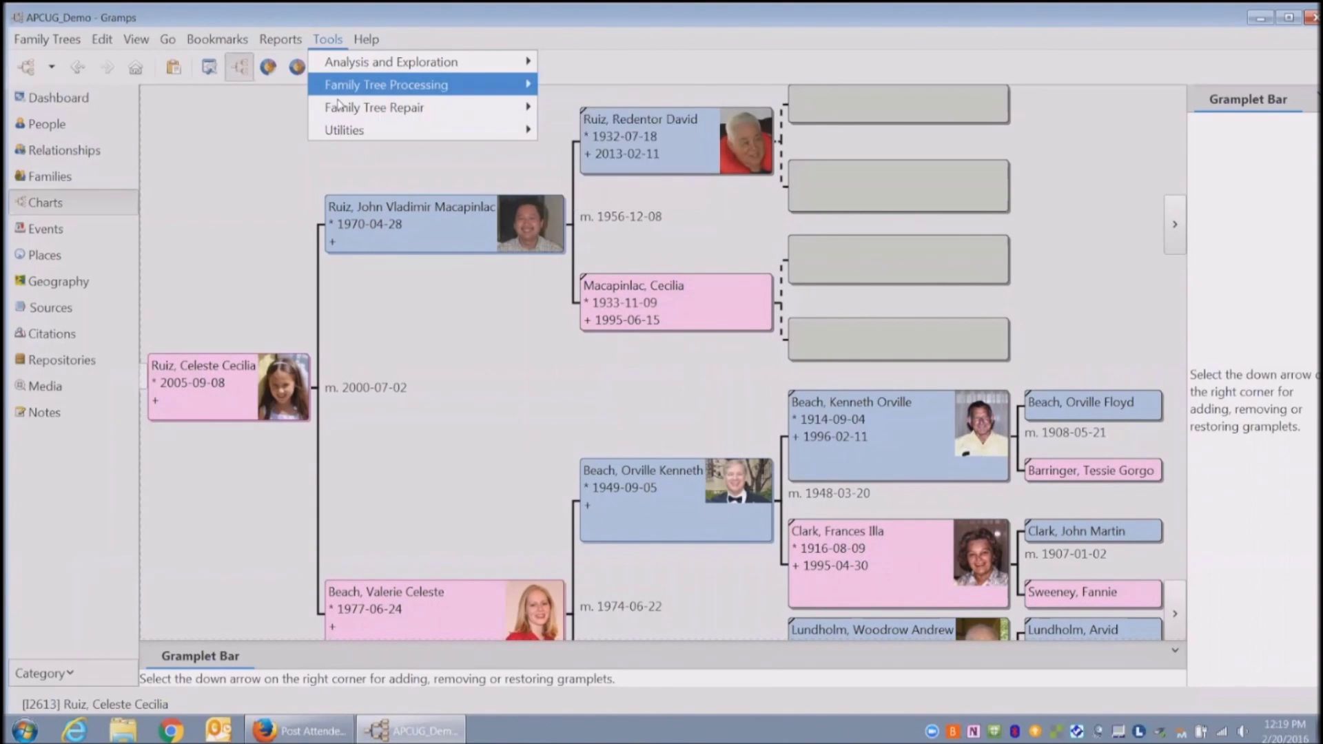
mouse_move(341, 90)
mouse_move(384, 93)
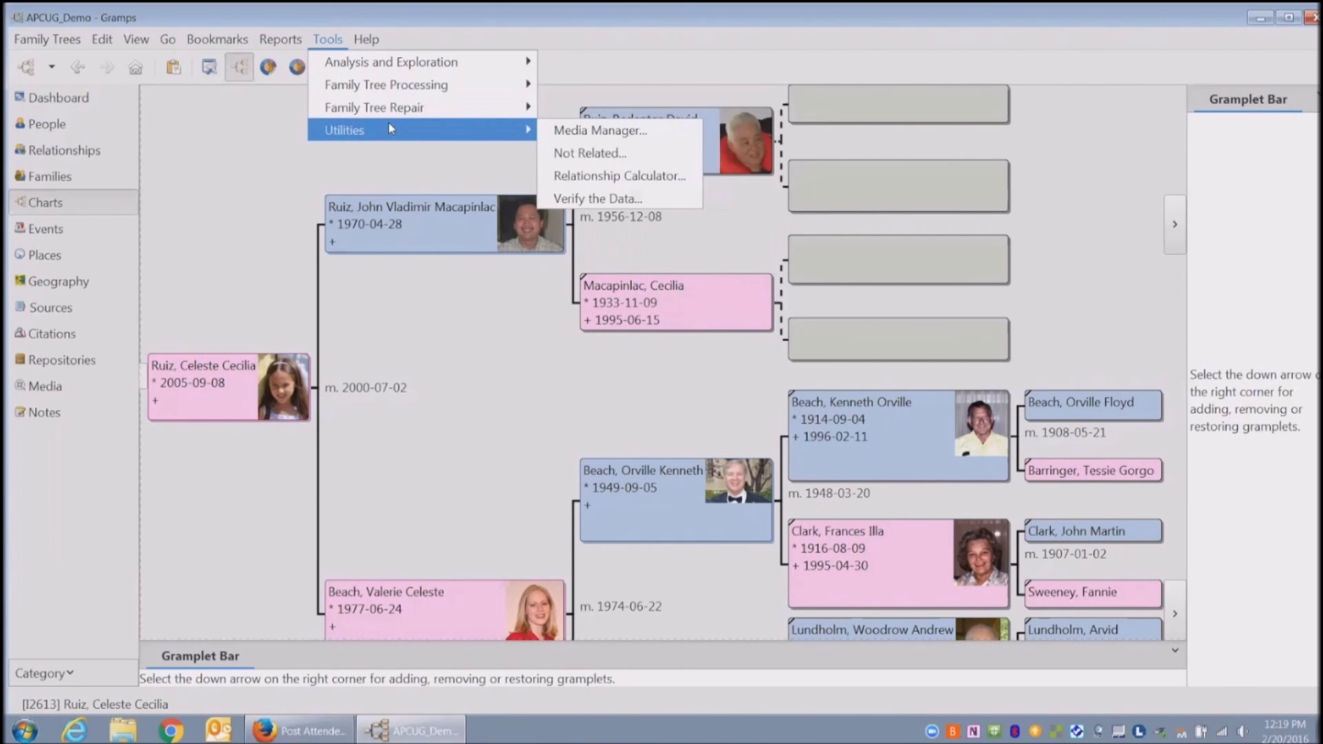
left_click(417, 169)
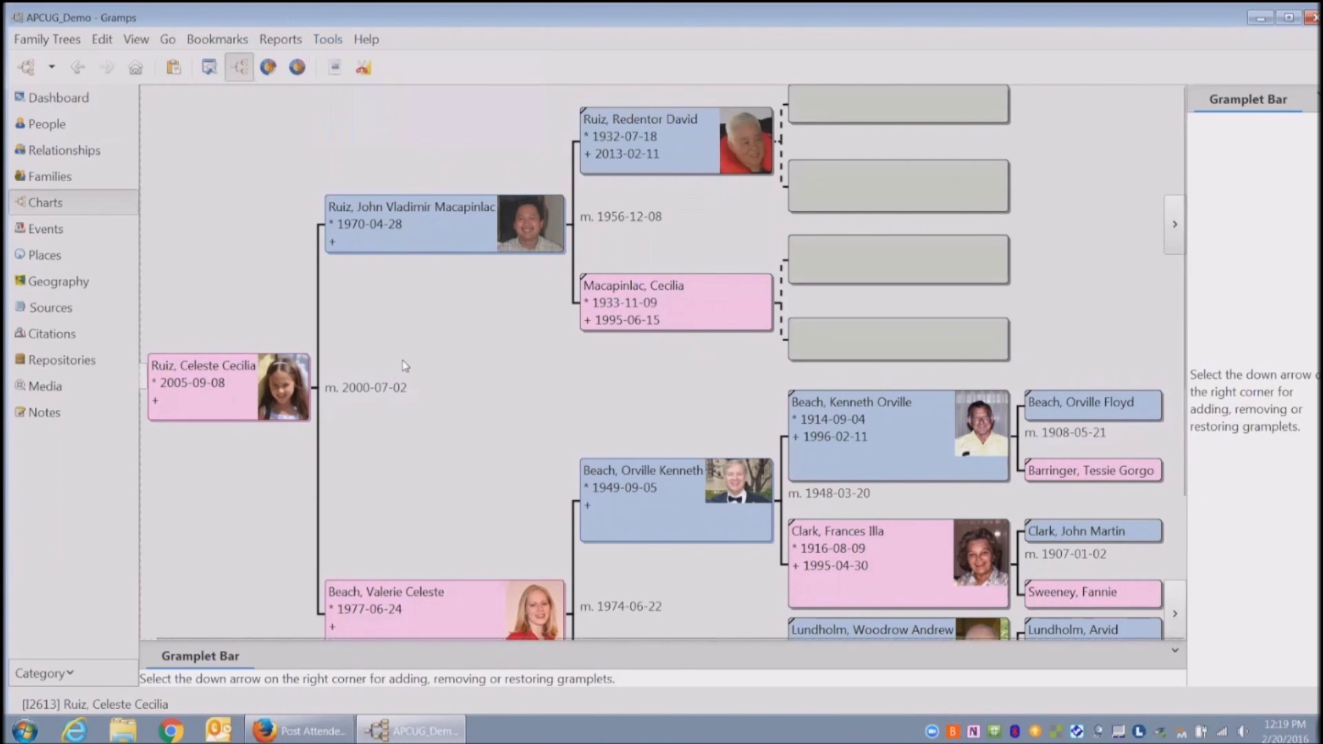
scroll(410, 367, "down", 3)
scroll(414, 379, "up", 3)
scroll(455, 392, "down", 4)
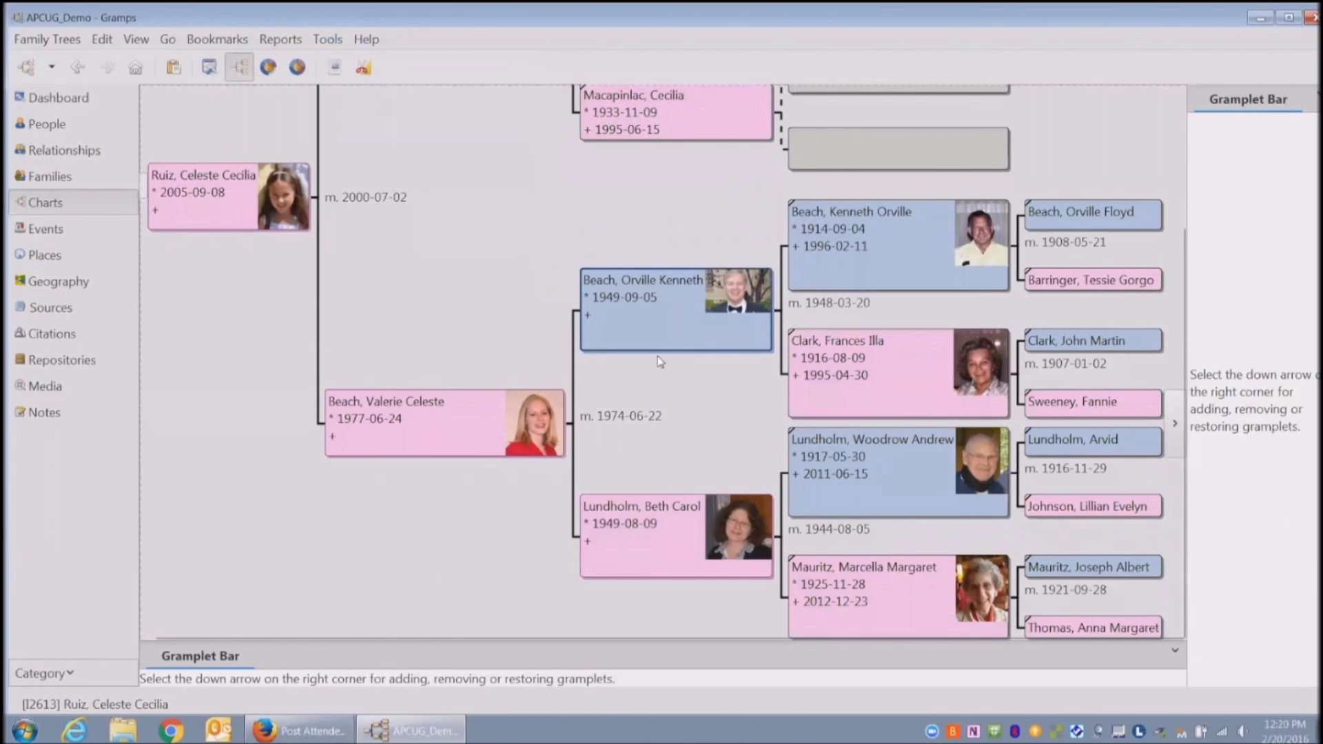
scroll(579, 248, "up", 4)
scroll(581, 271, "down", 4)
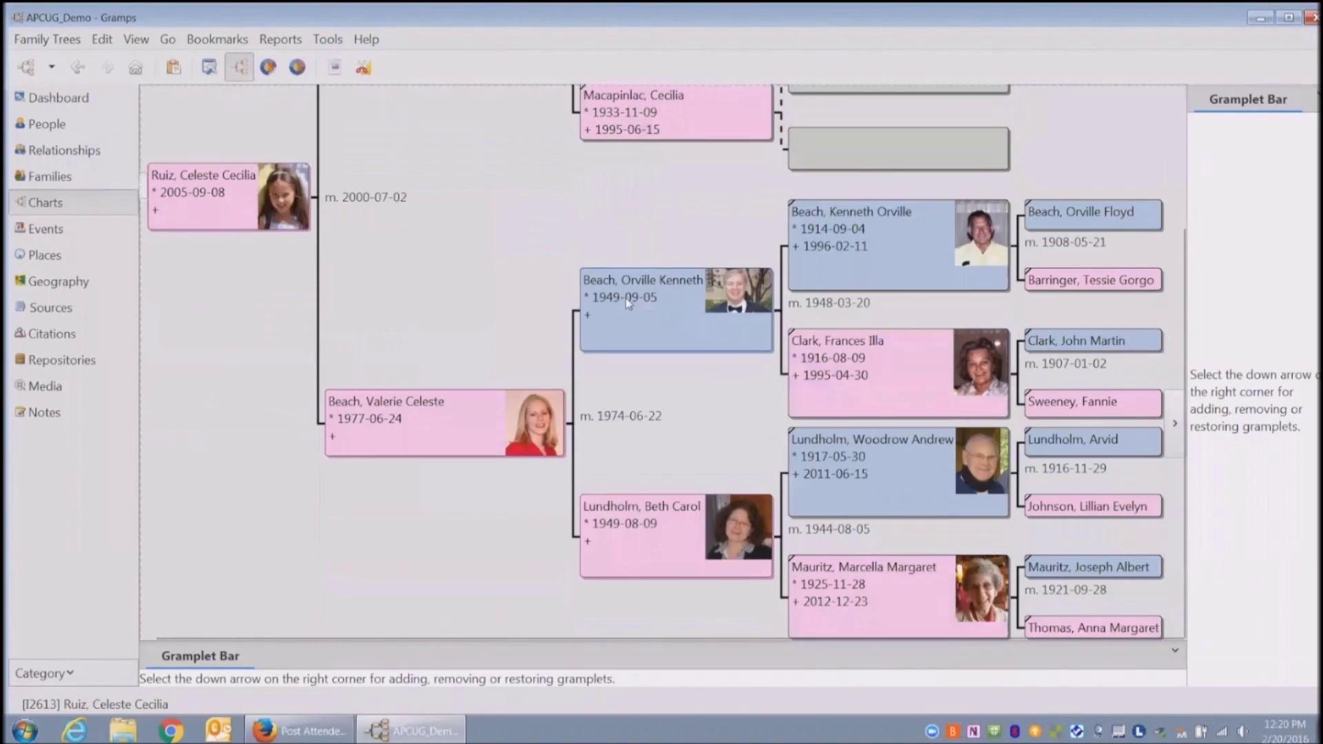
left_click(666, 298)
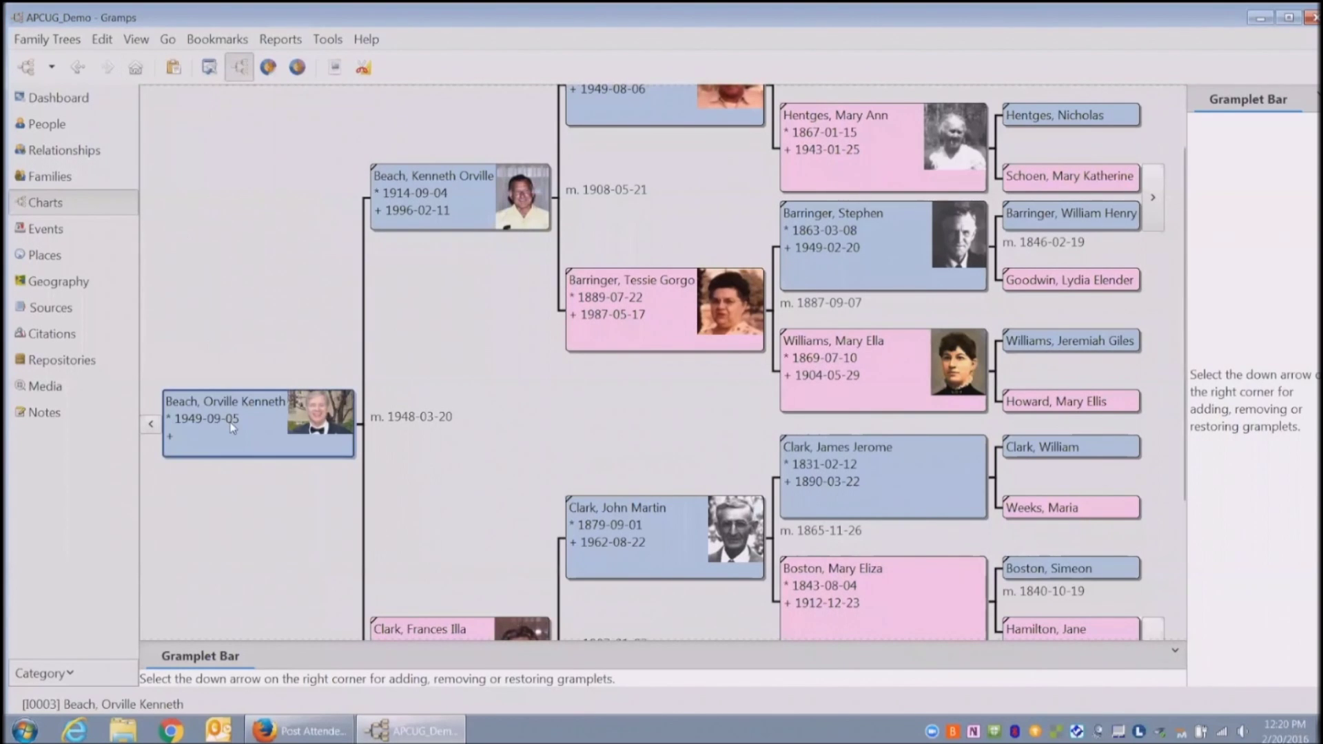
scroll(422, 422, "up", 2)
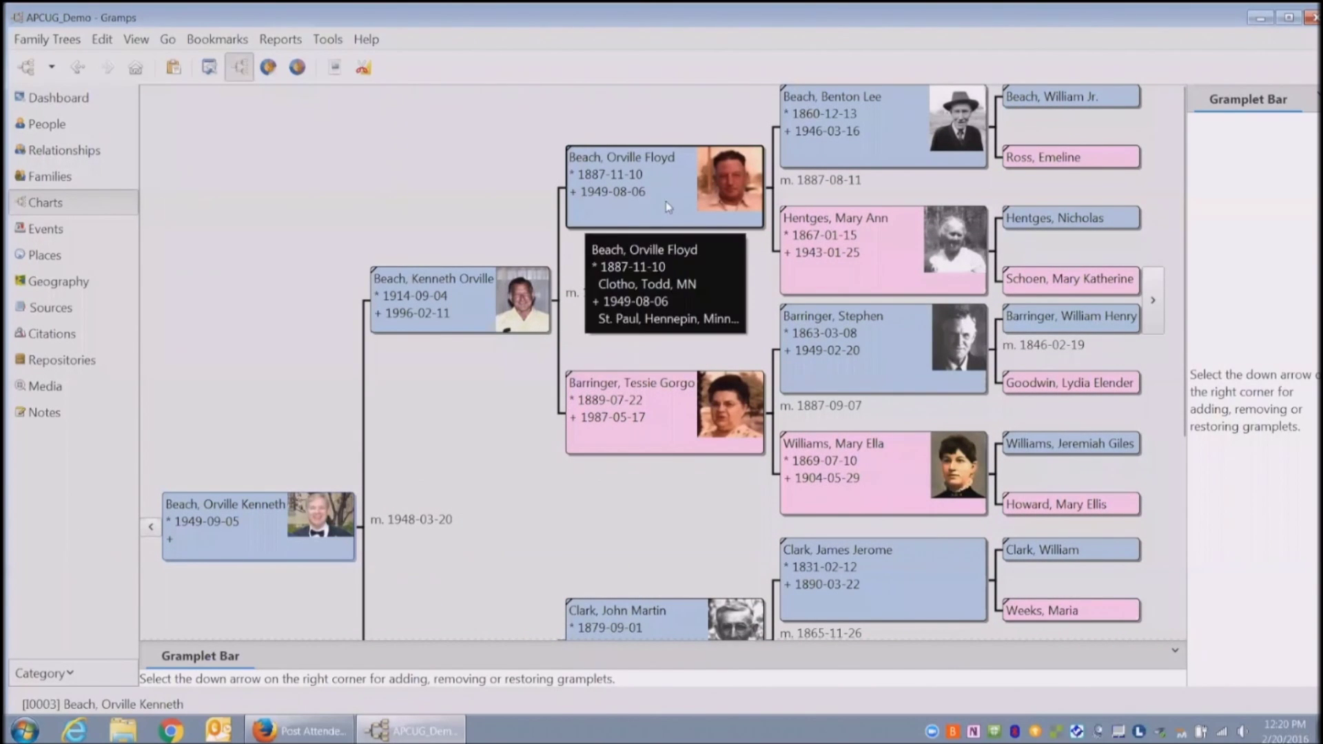
mouse_move(840, 144)
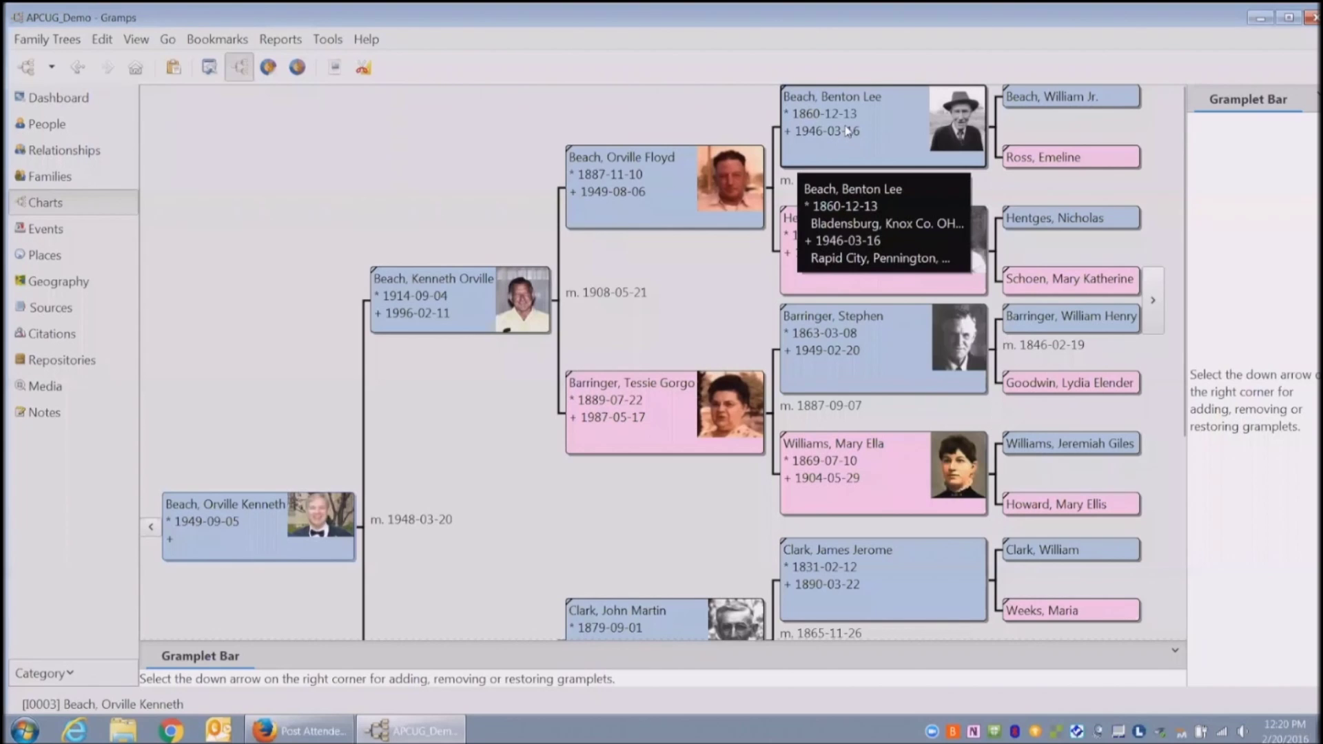
left_click(845, 126)
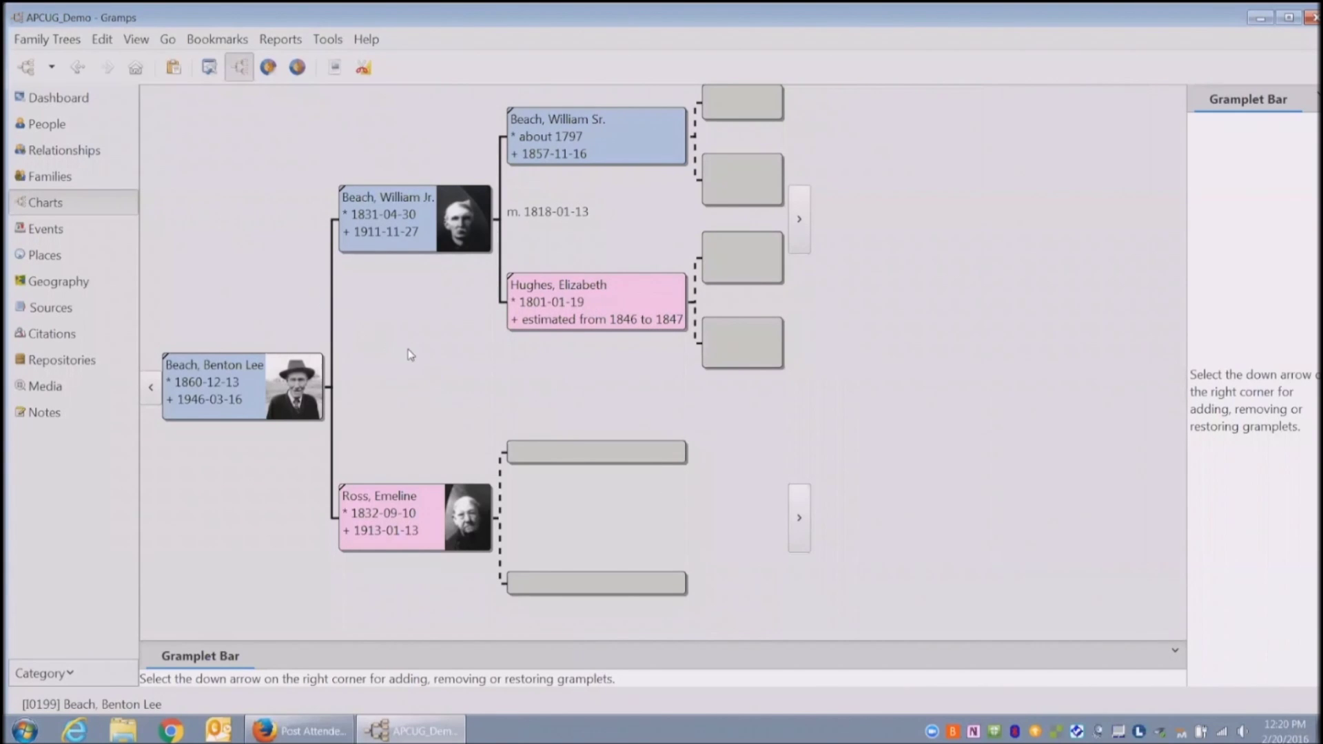
left_click(62, 102)
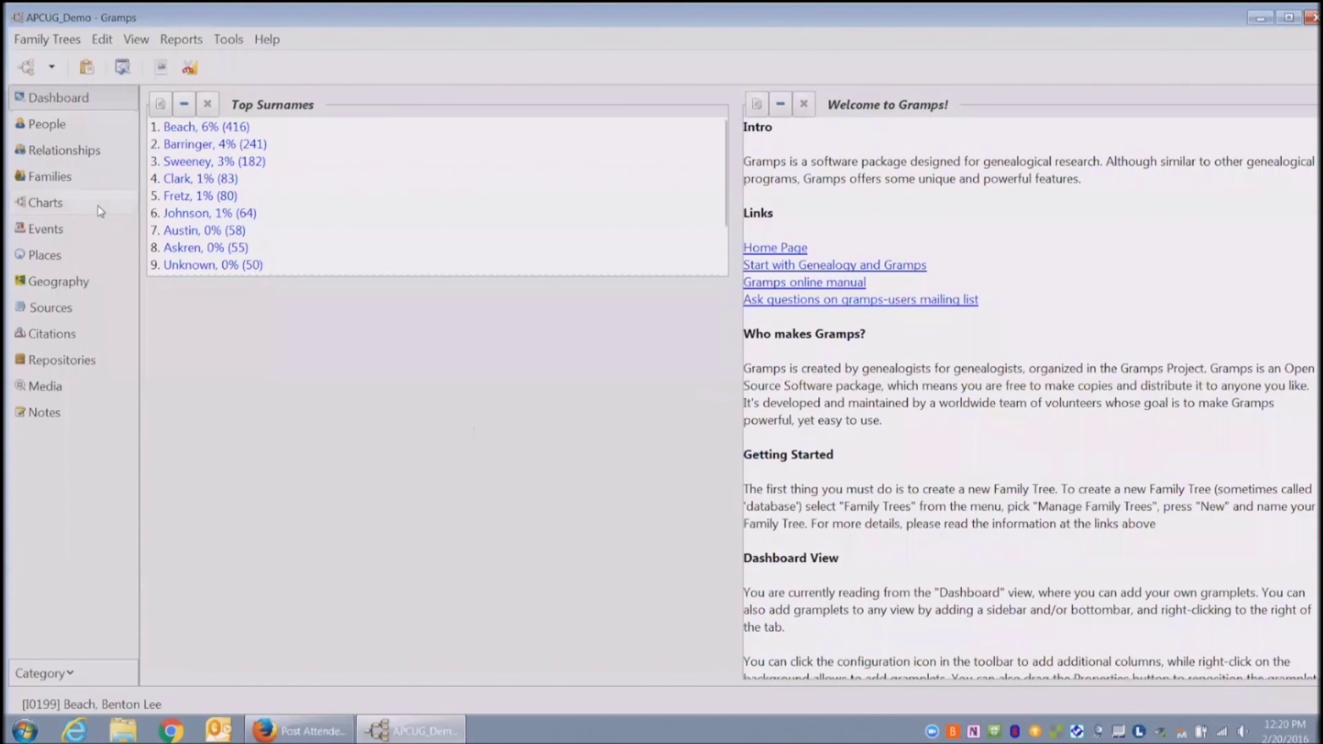
Switch to the Families list showing all 1864 families
left_click(42, 181)
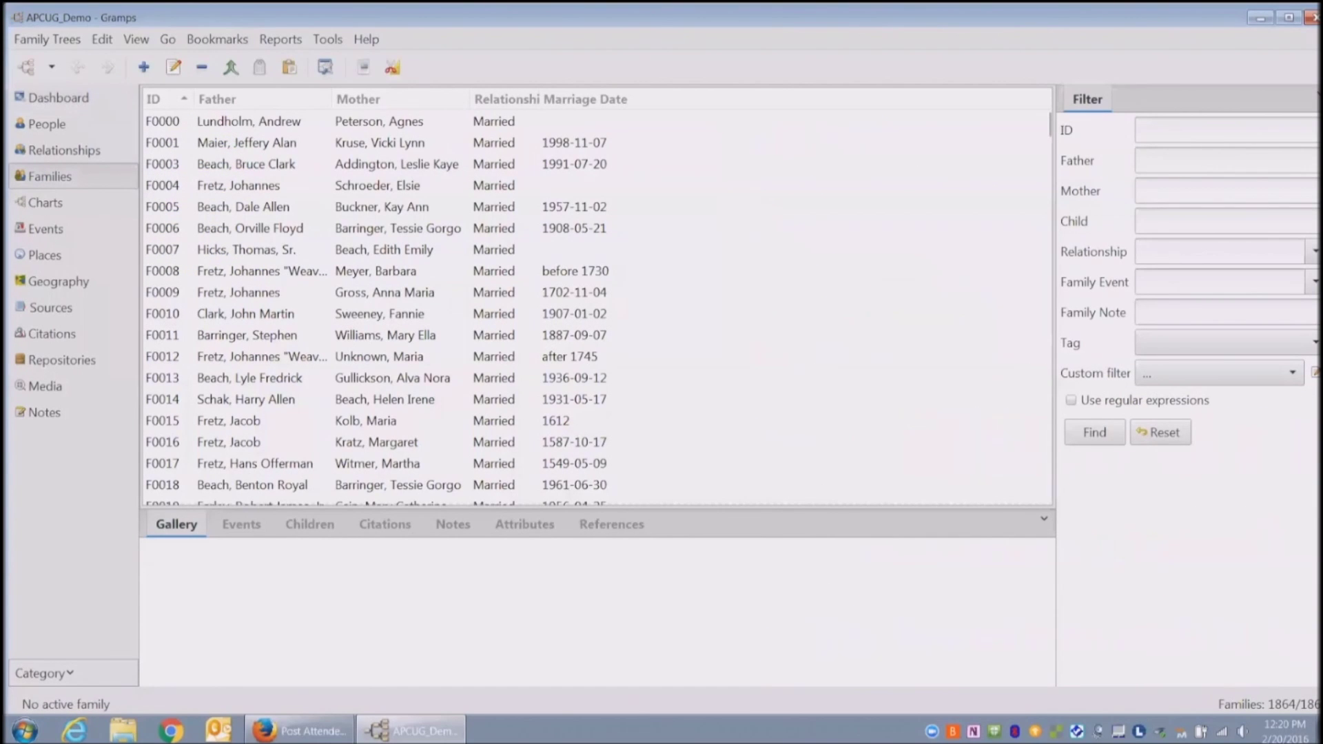
Filter the Families list to fathers matching 'beach'
left_click(1172, 160)
type("beach")
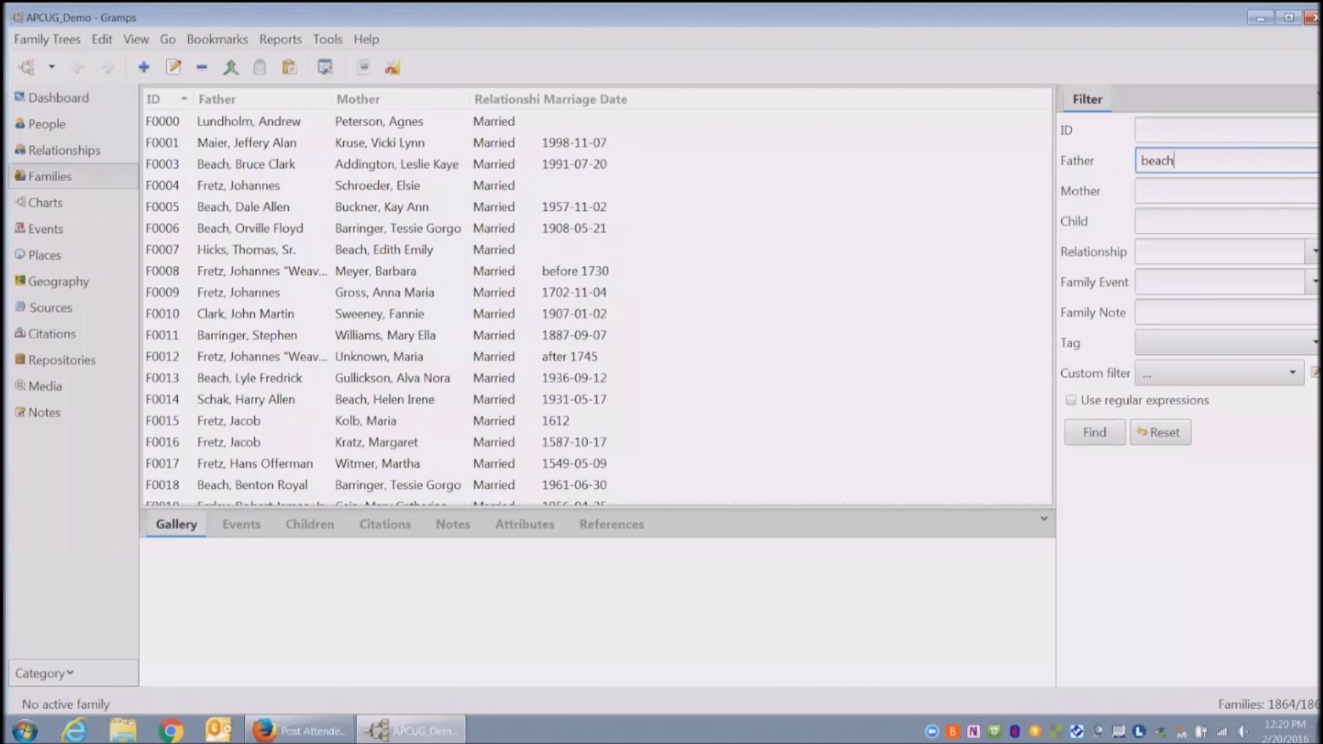
key("Return")
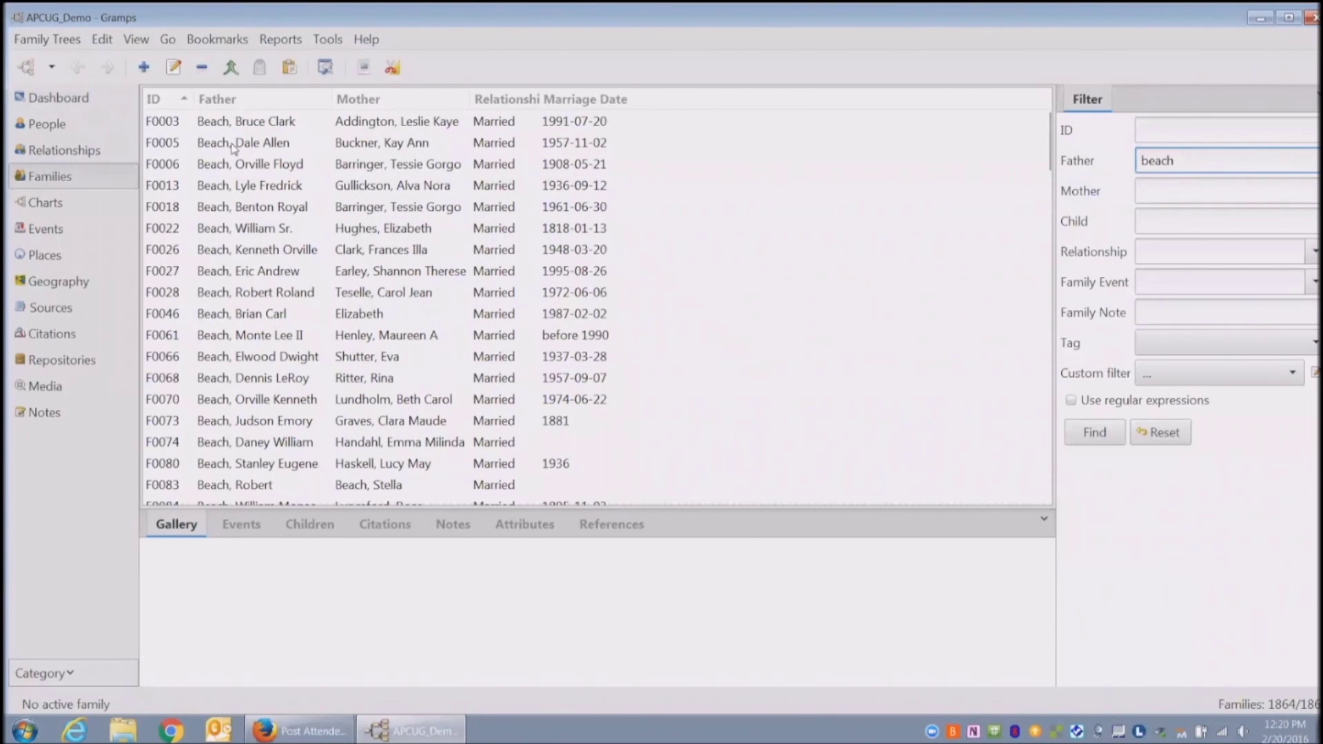
scroll(234, 144, "down", 3)
scroll(234, 145, "up", 3)
scroll(236, 140, "down", 9)
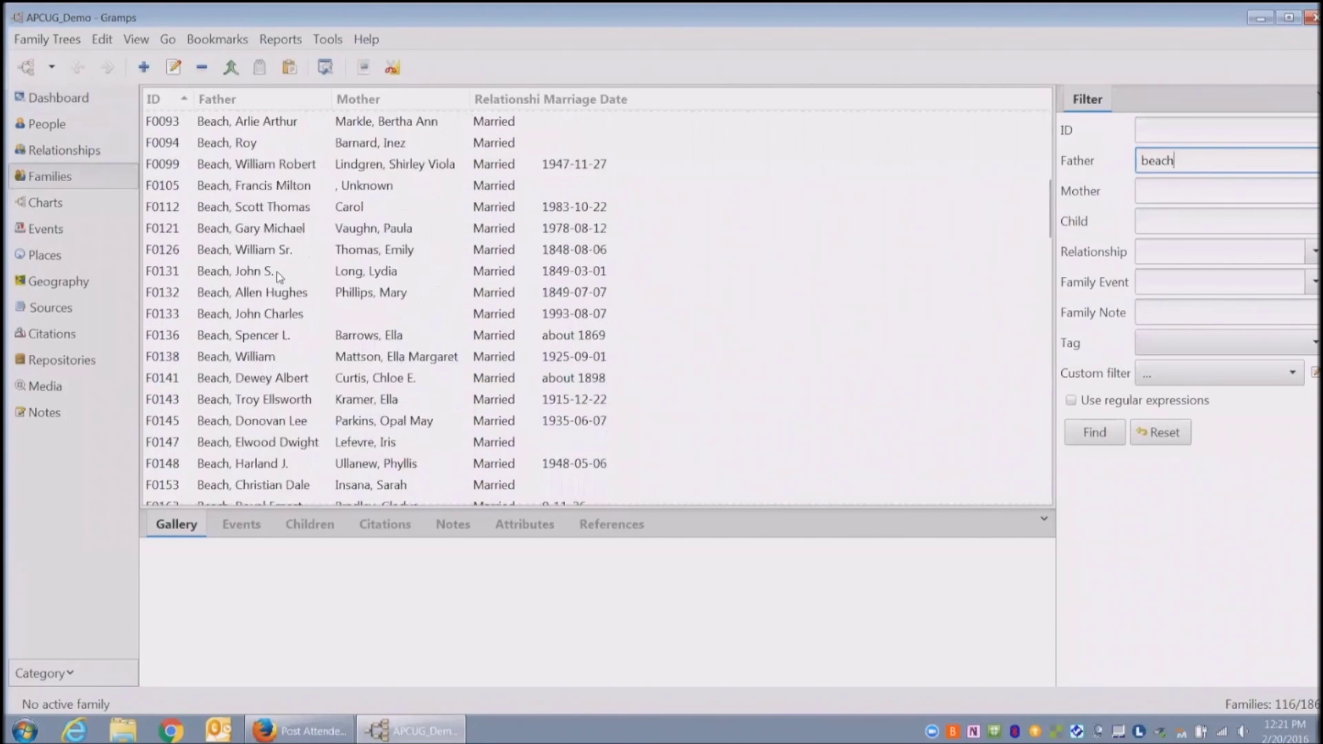
scroll(279, 276, "down", 12)
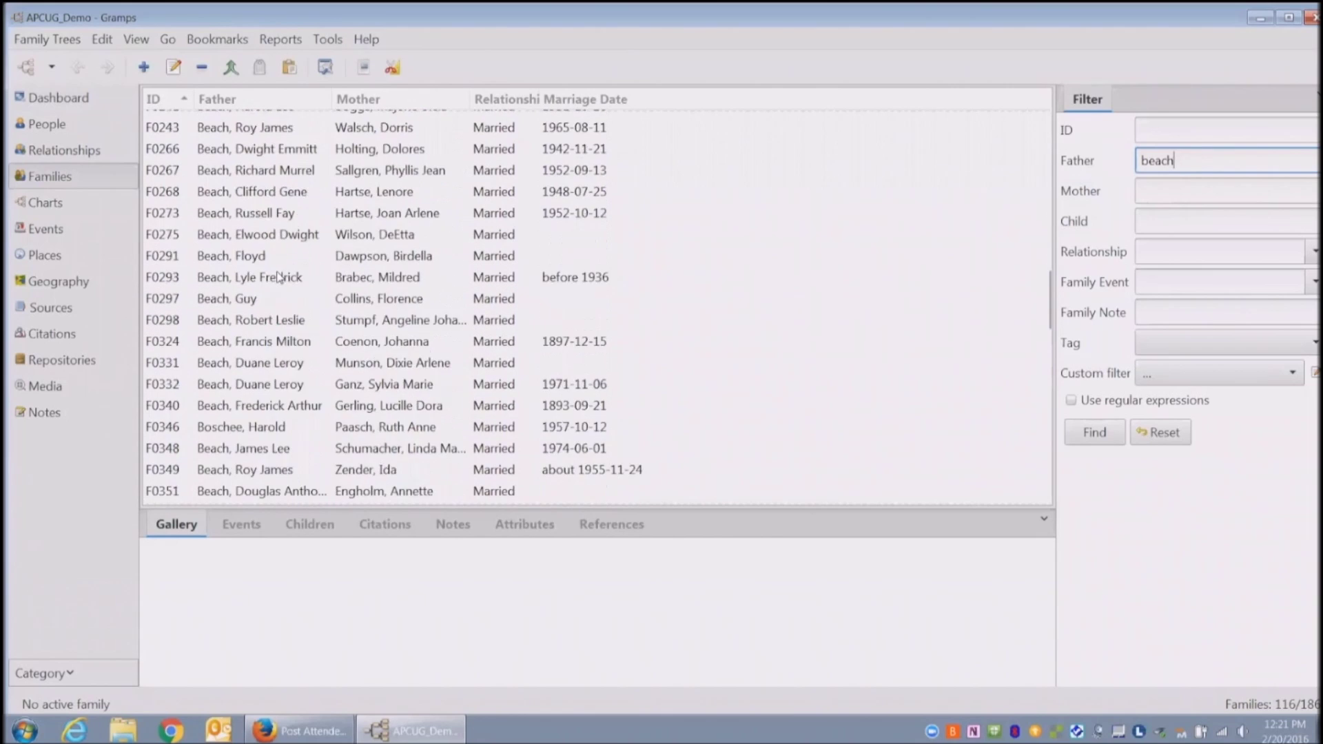
scroll(283, 303, "down", 12)
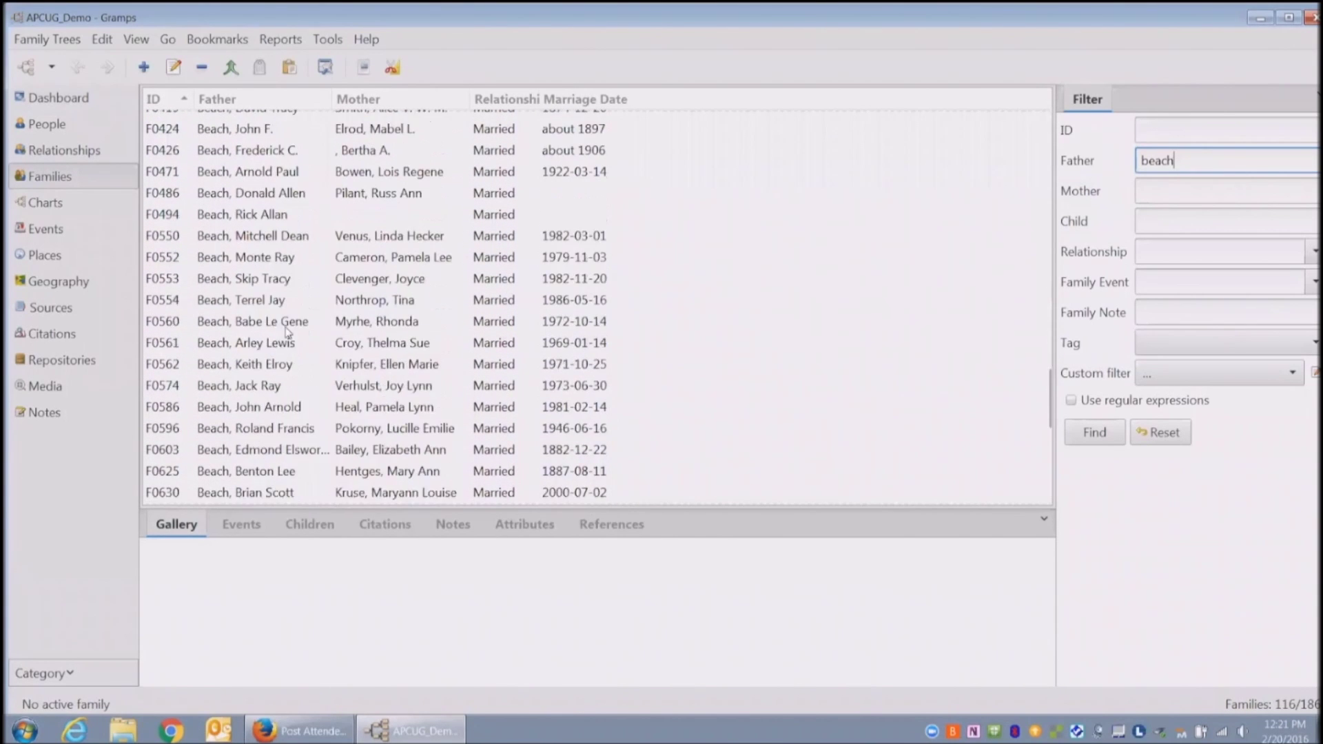
scroll(288, 333, "down", 2)
scroll(255, 268, "up", 2)
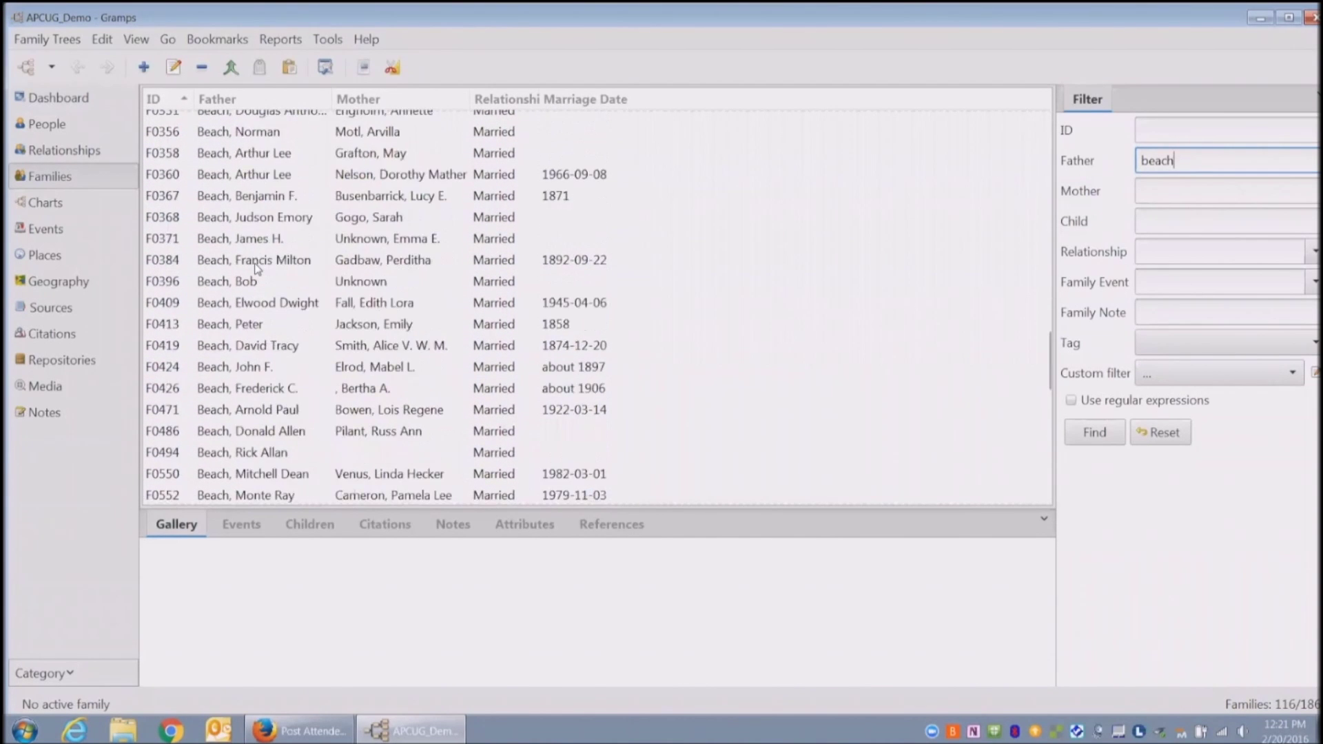
scroll(256, 268, "up", 6)
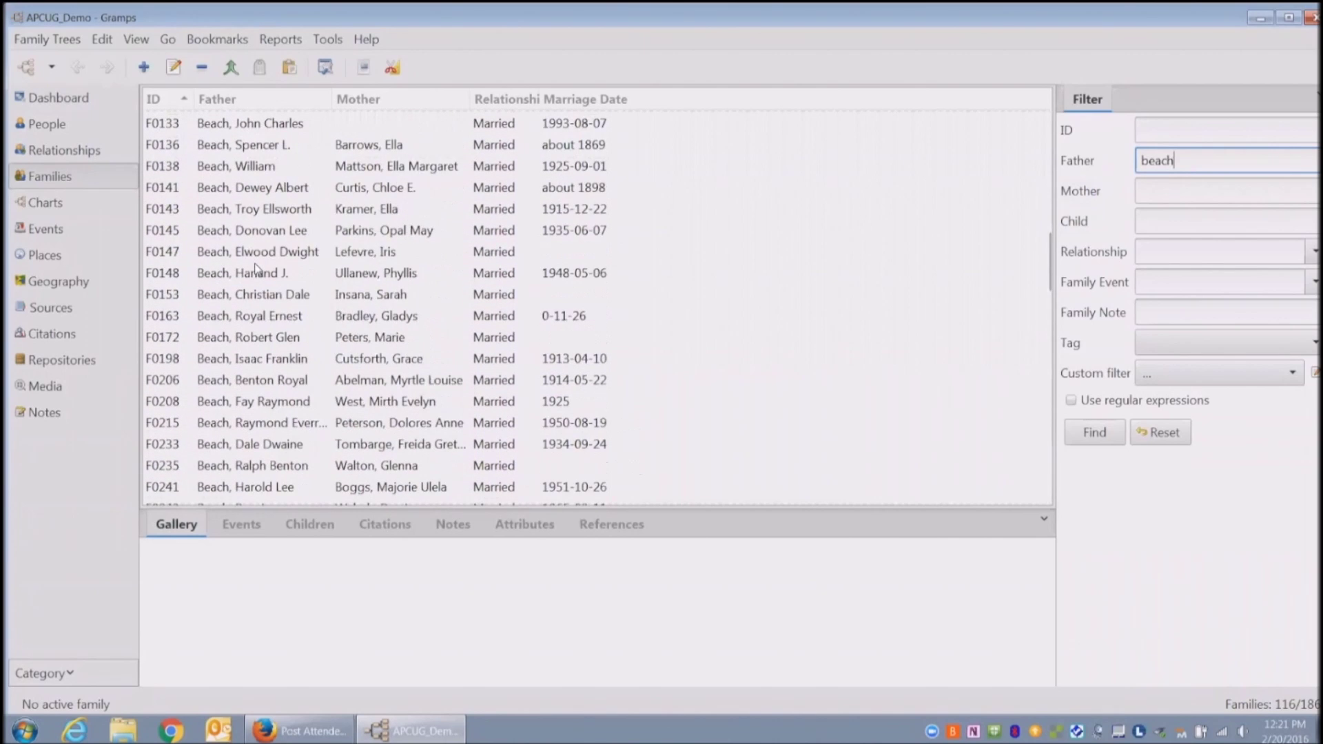
scroll(255, 268, "down", 3)
scroll(264, 261, "up", 4)
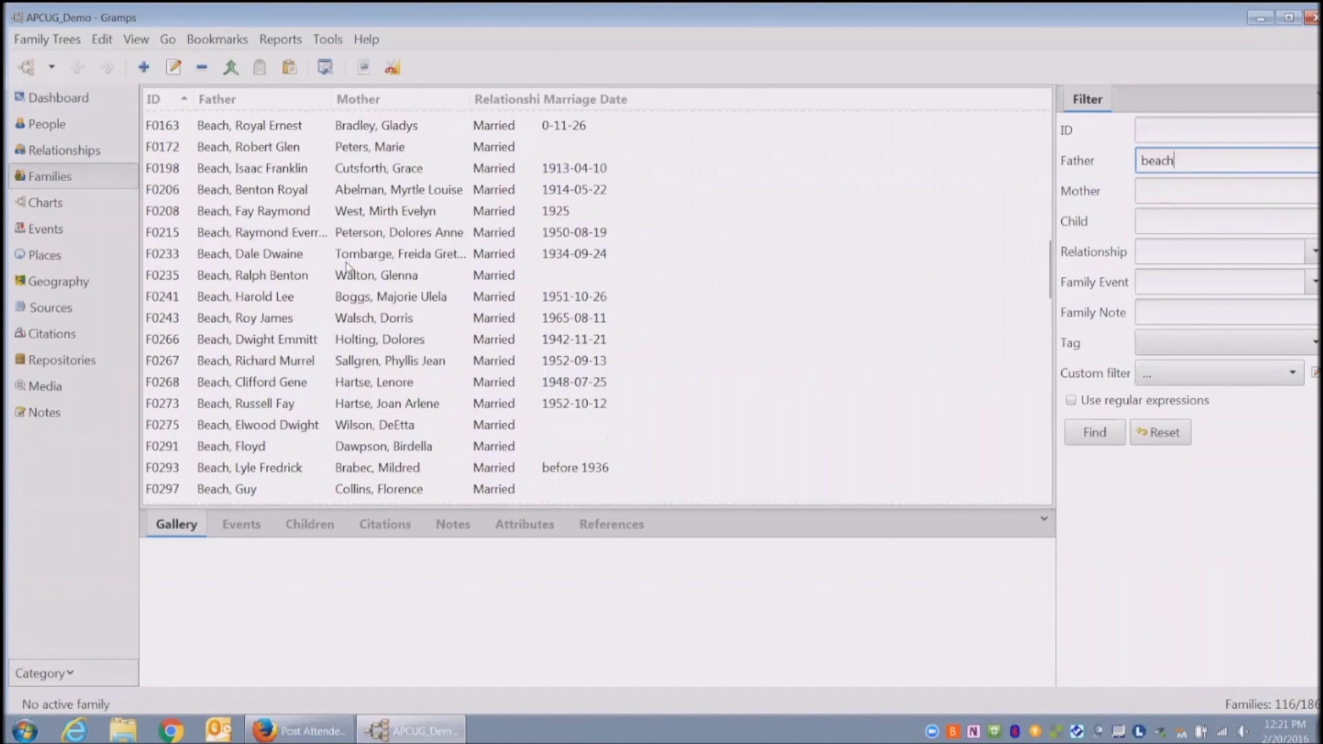
scroll(444, 304, "up", 2)
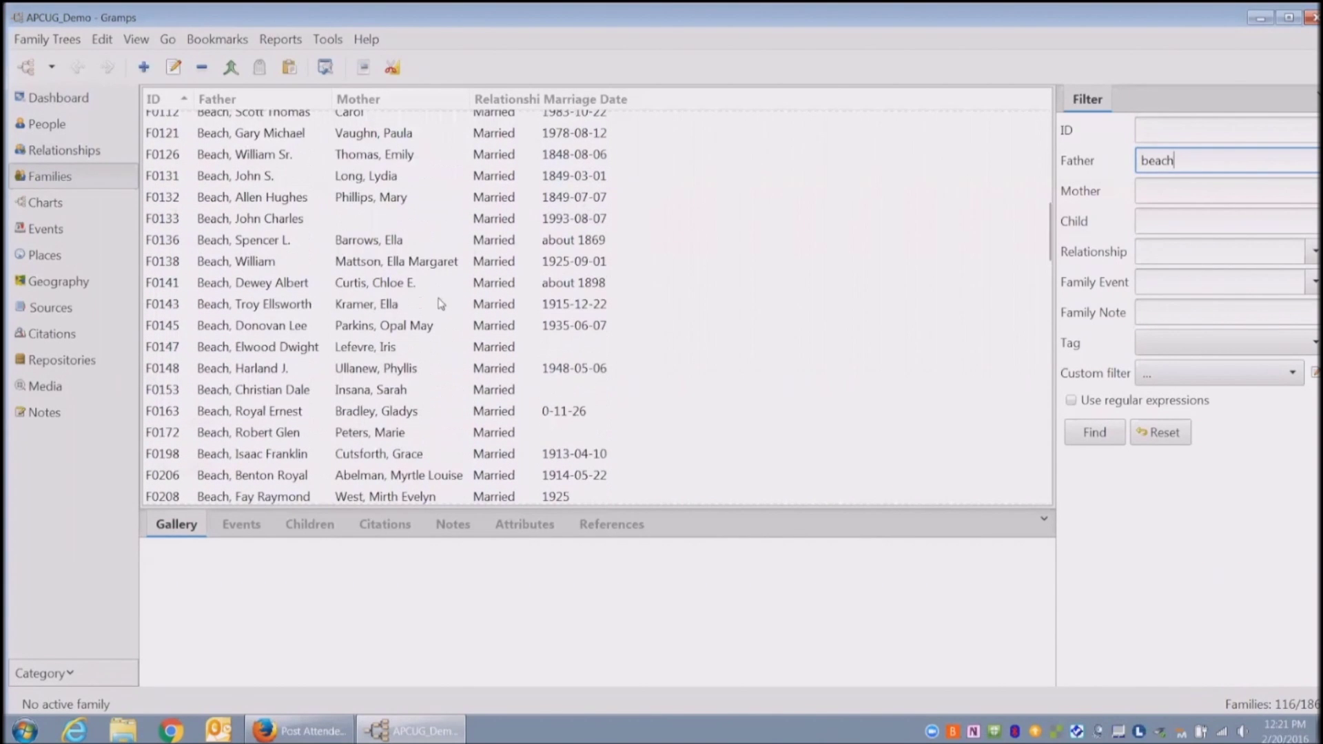
Sort the 116 filtered families by father's name and scroll through them
left_click(253, 98)
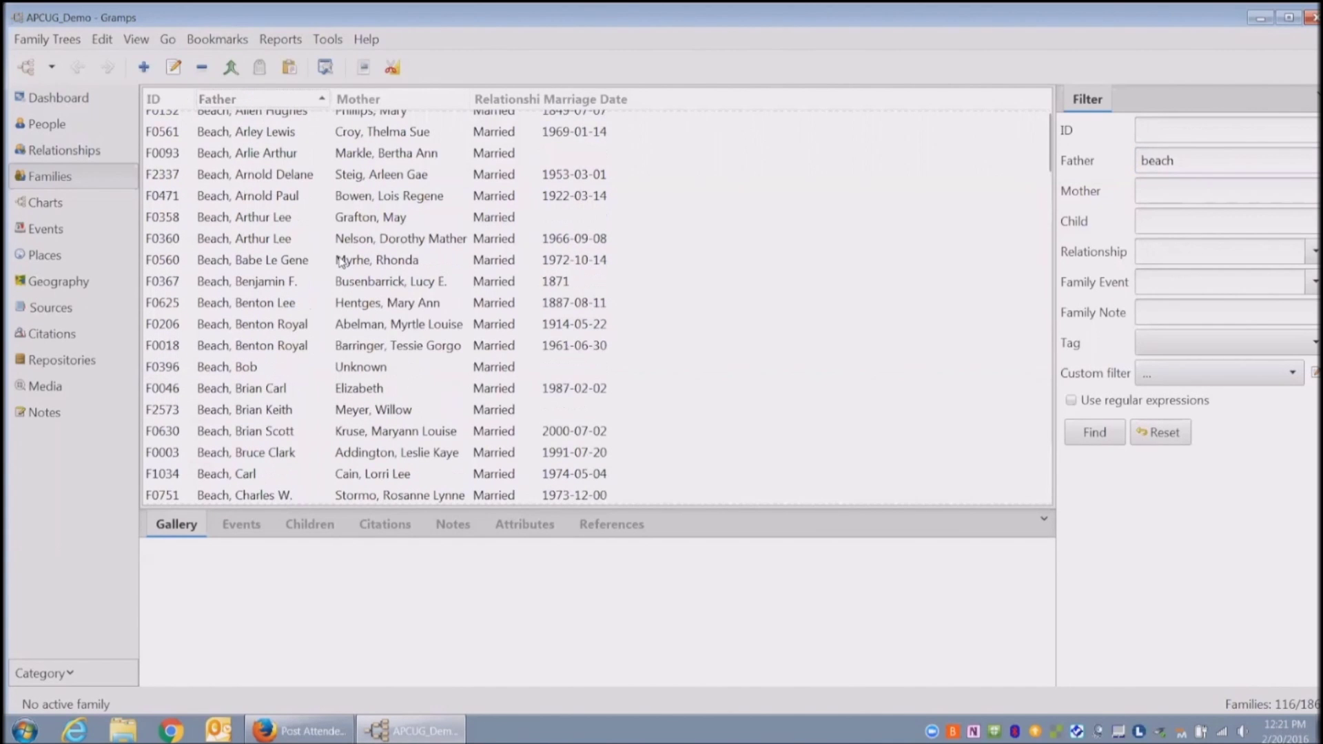
scroll(340, 262, "down", 12)
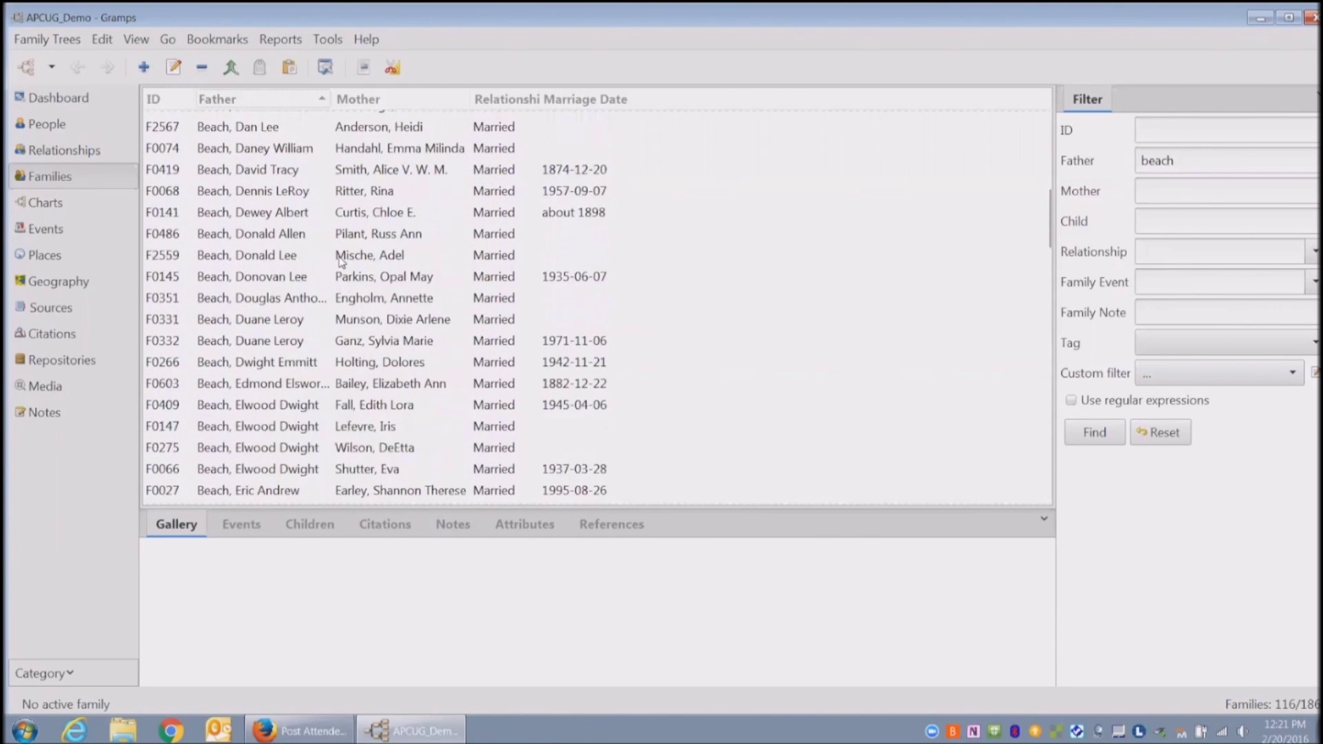
scroll(339, 264, "down", 12)
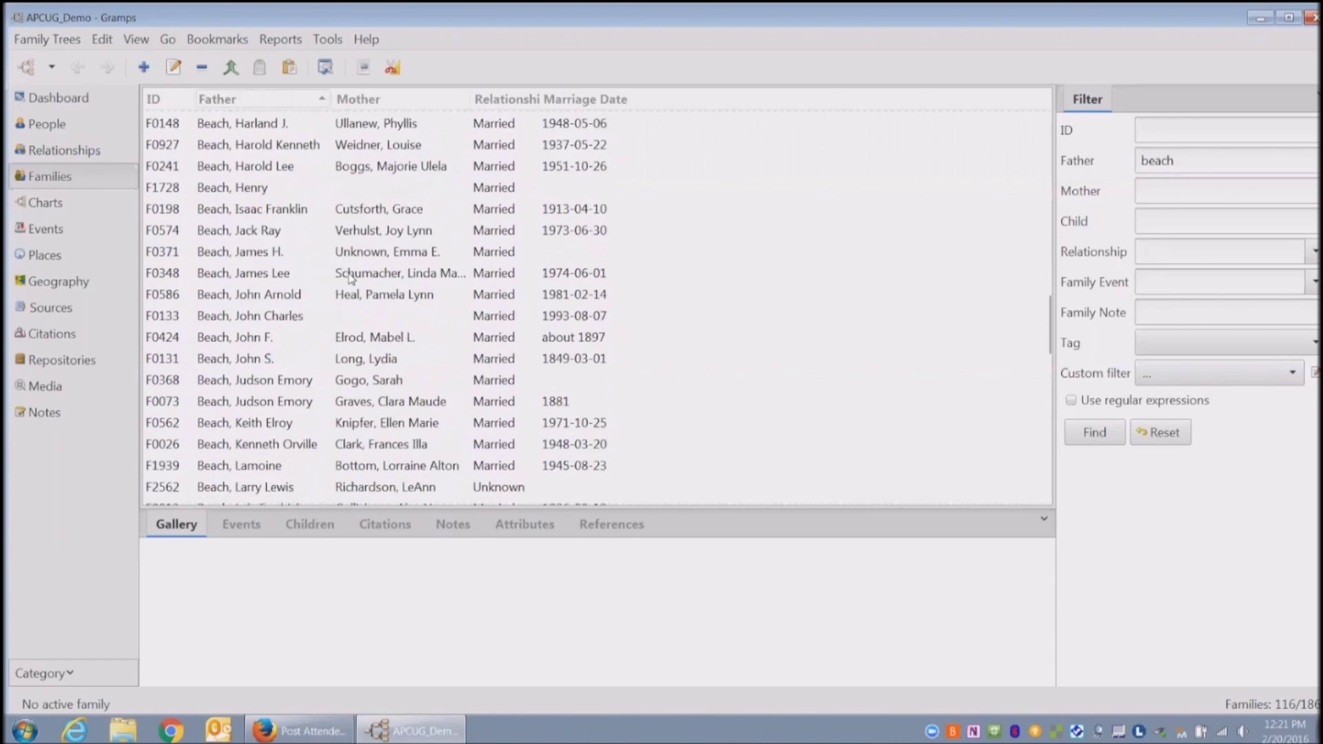
scroll(350, 278, "down", 1)
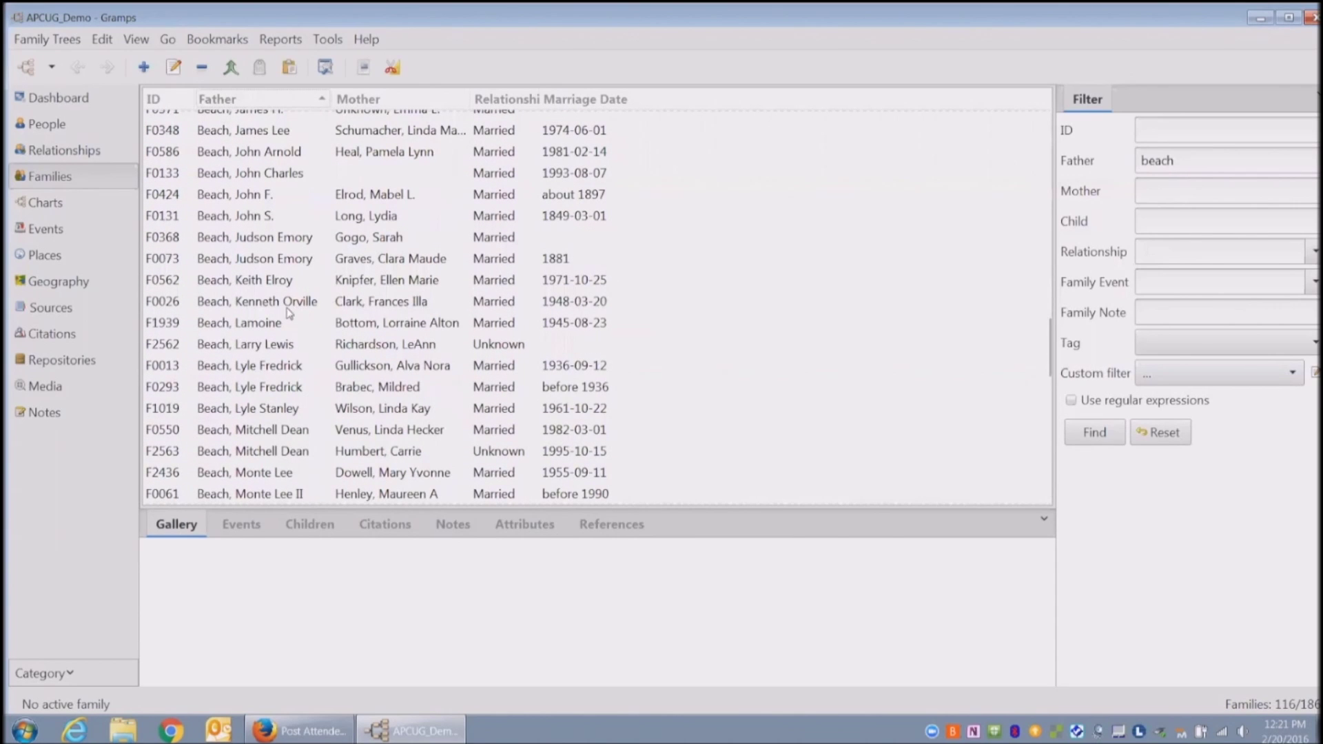
scroll(303, 290, "down", 5)
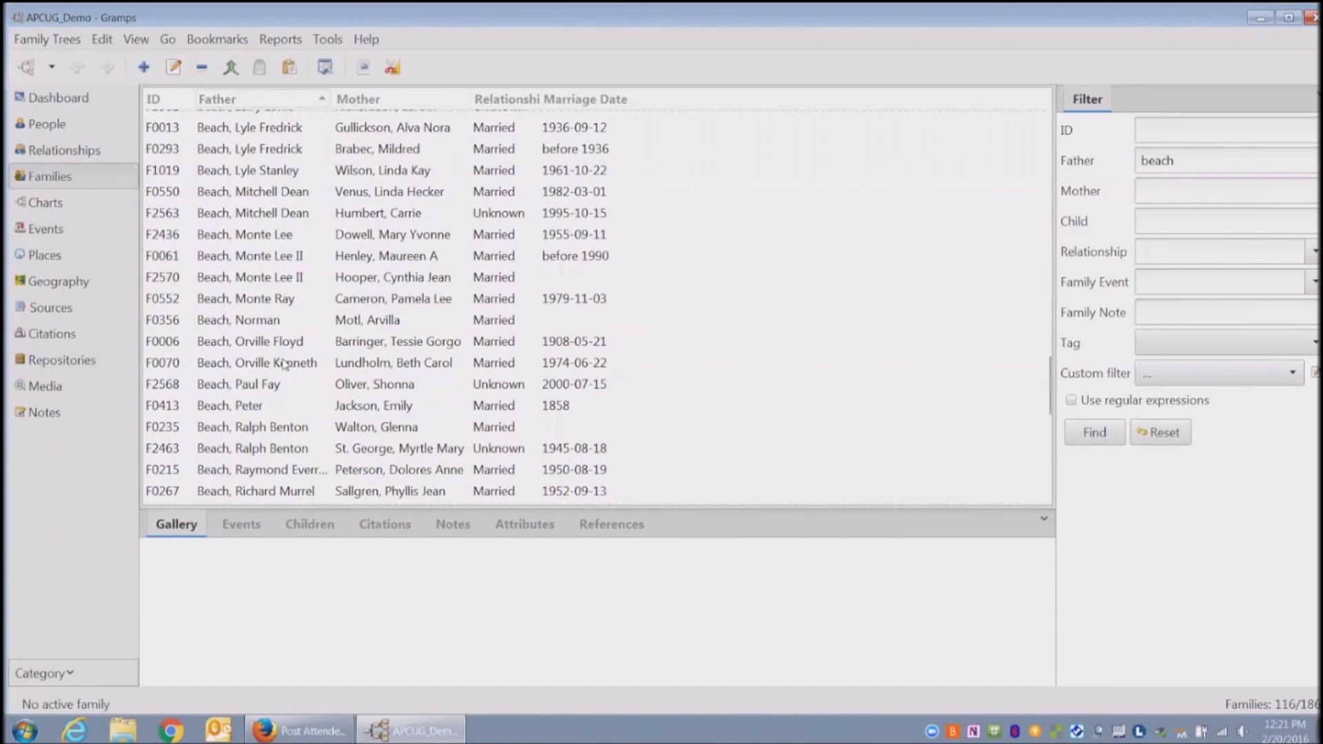
double_click(279, 343)
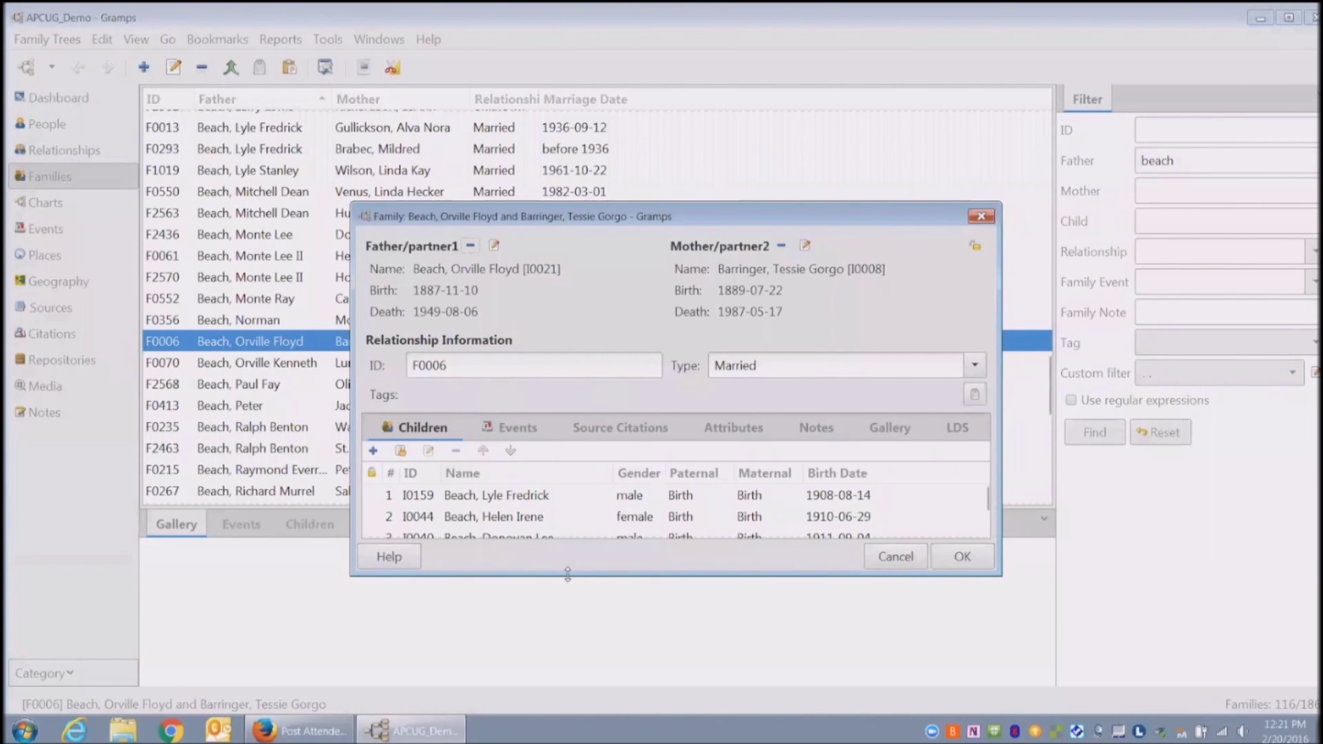
left_click_drag(568, 575, 570, 692)
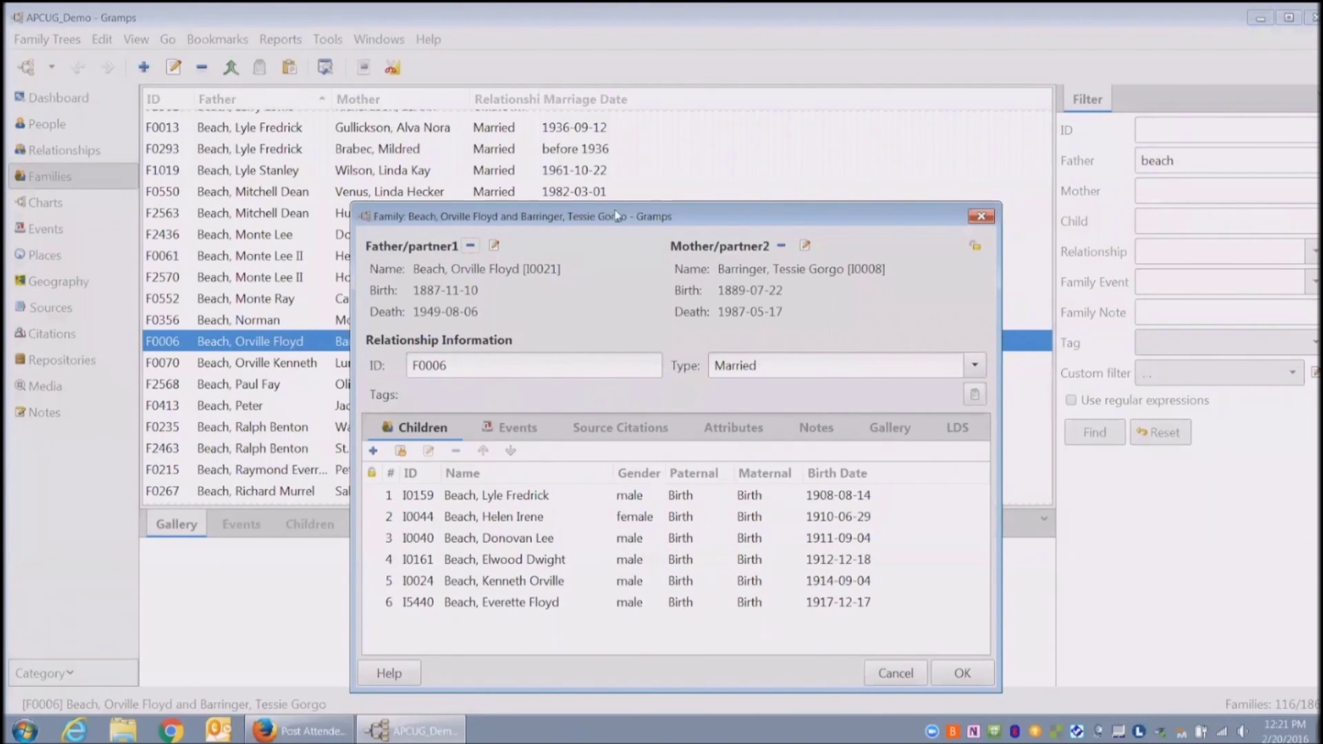
left_click_drag(617, 215, 539, 39)
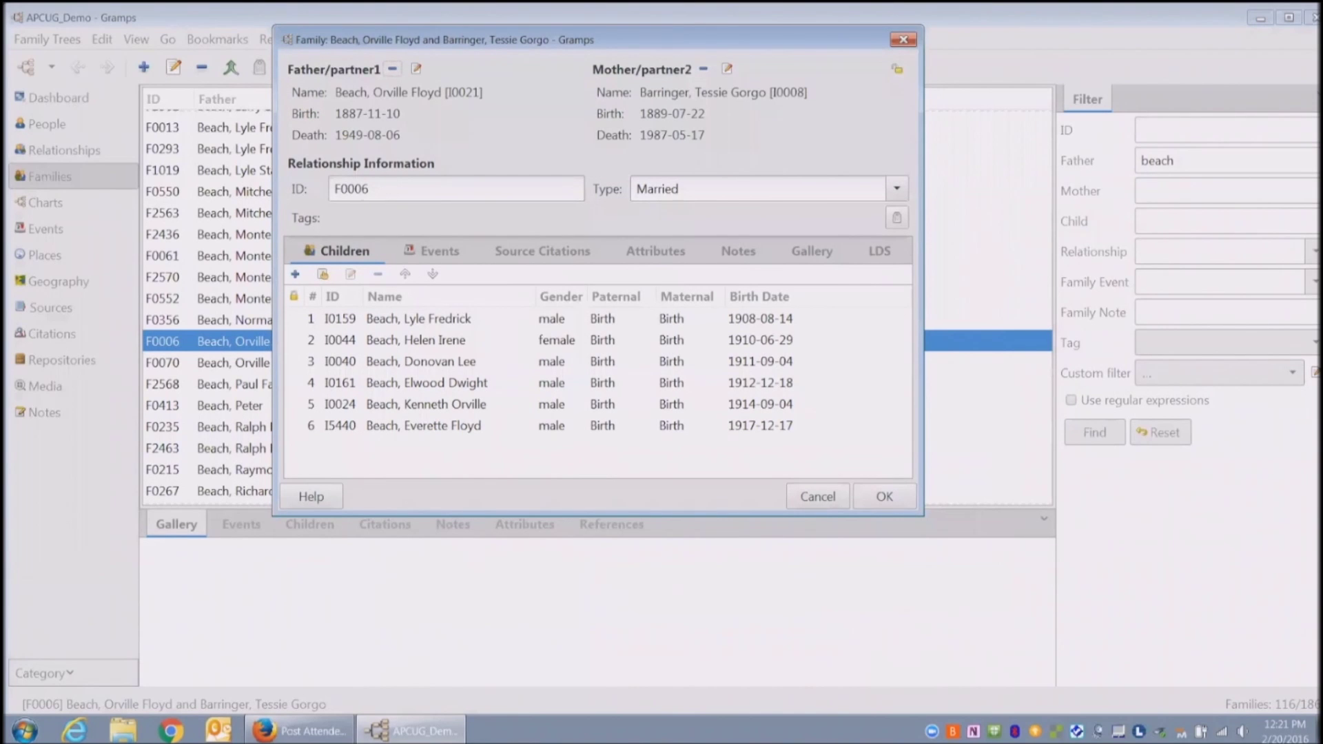
left_click_drag(923, 515, 1160, 548)
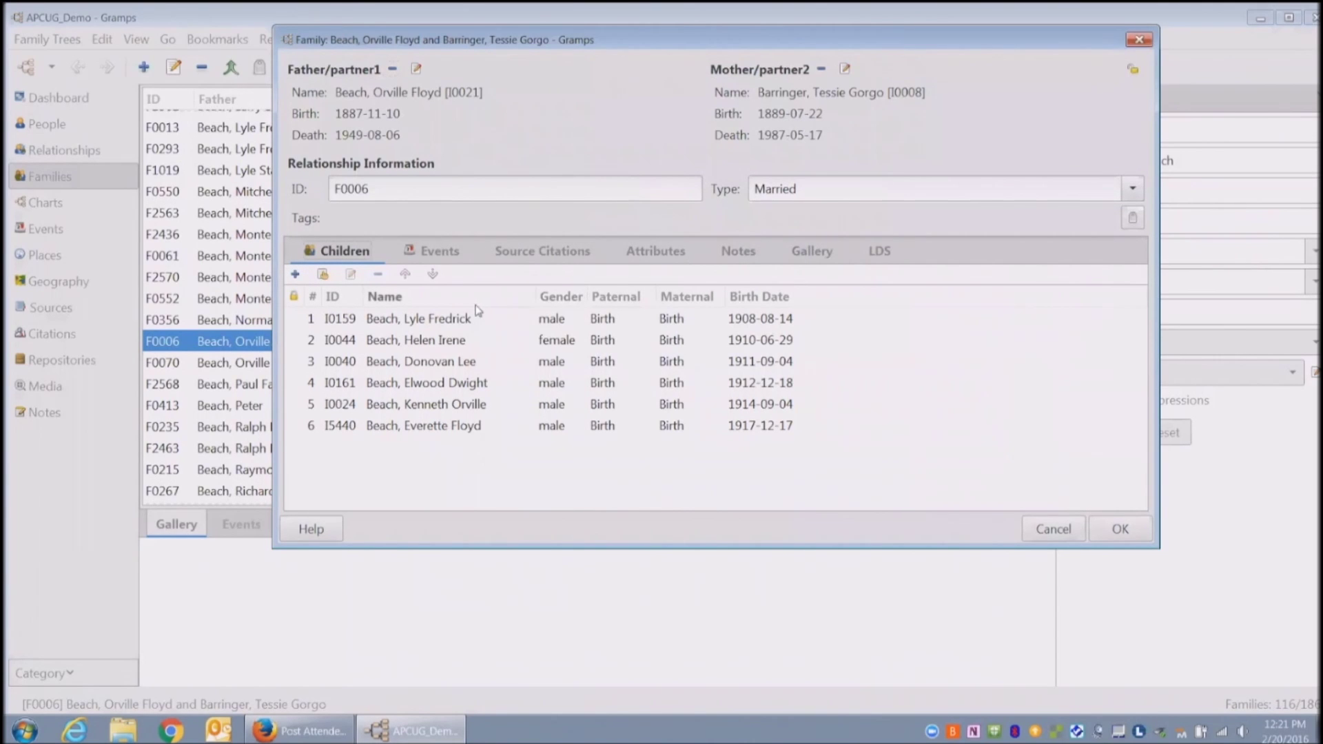
double_click(458, 408)
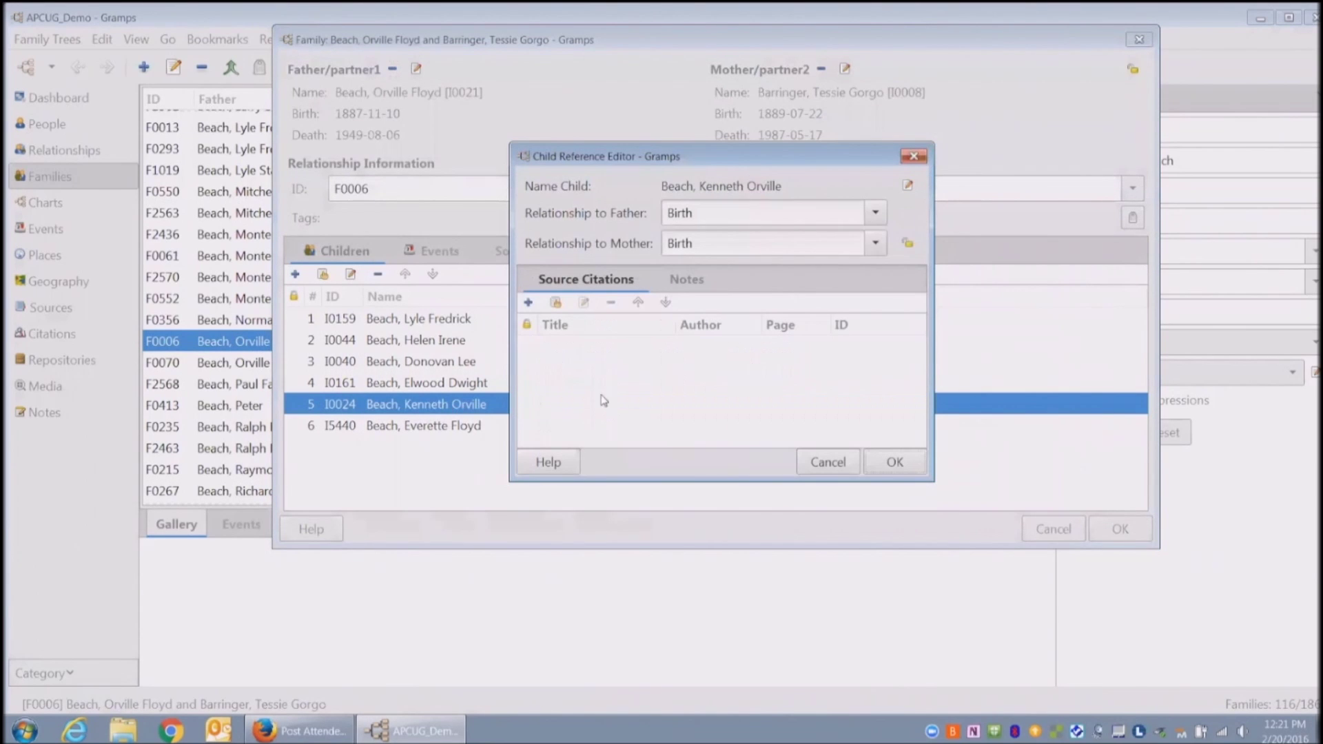
left_click(828, 462)
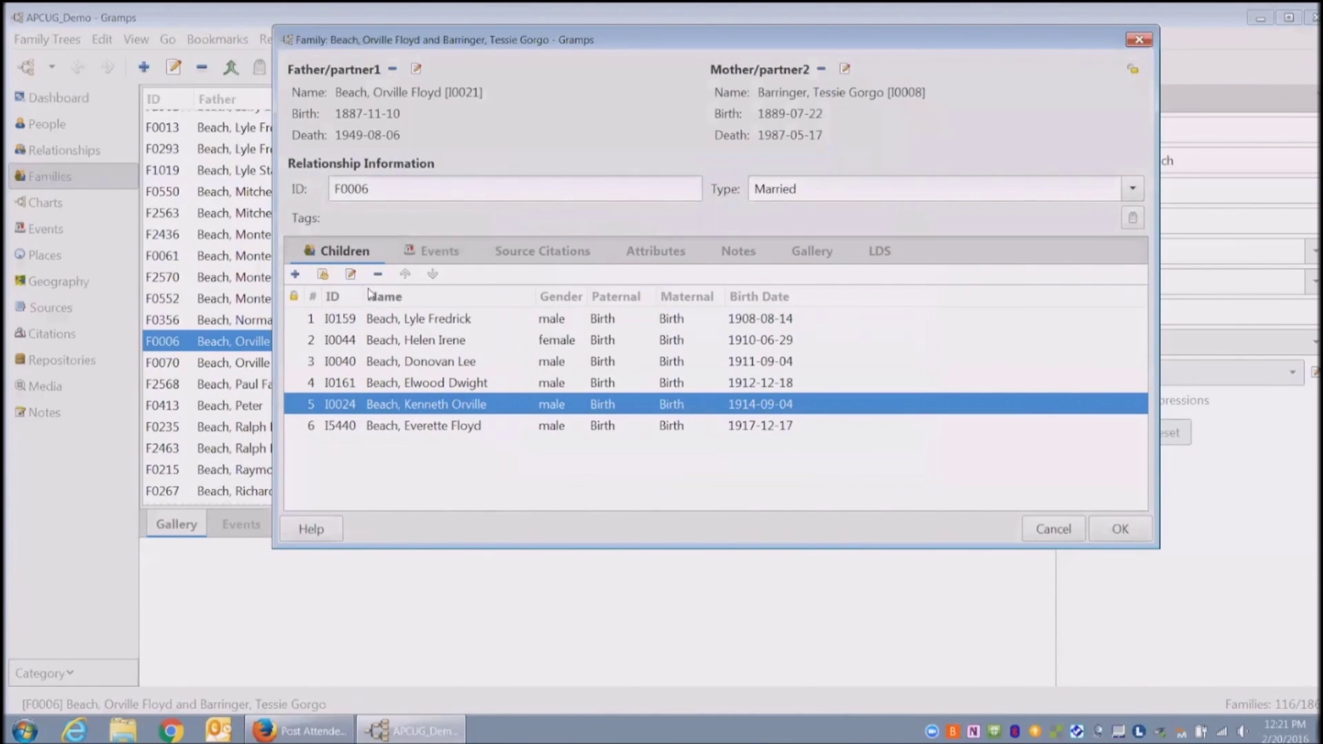
left_click(350, 275)
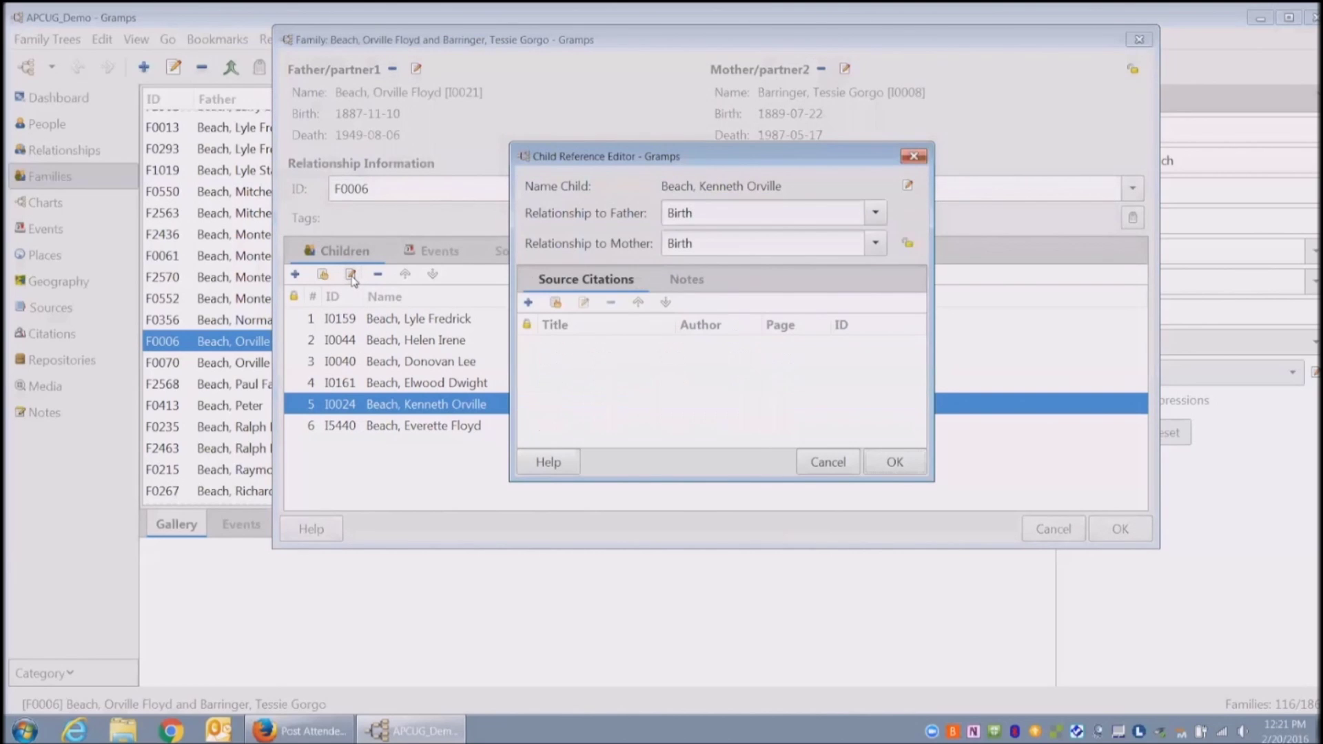
left_click(828, 462)
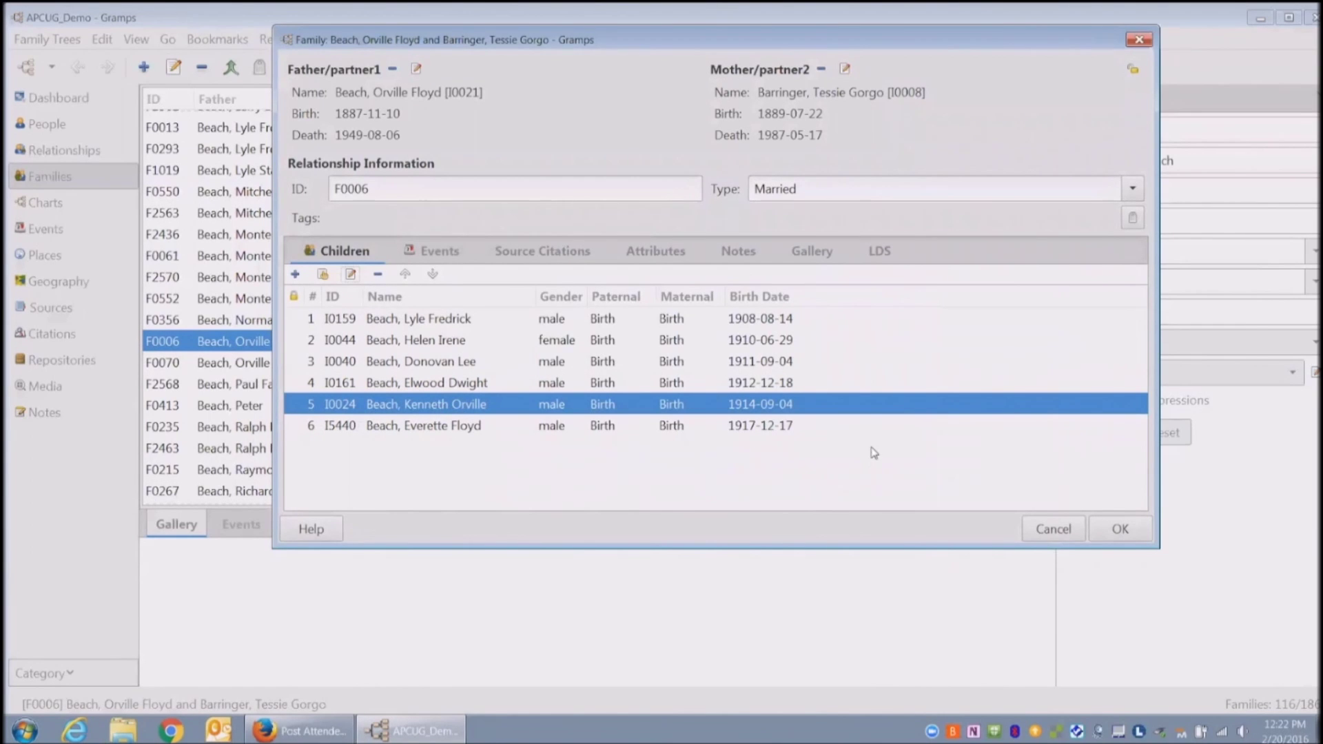
left_click(416, 68)
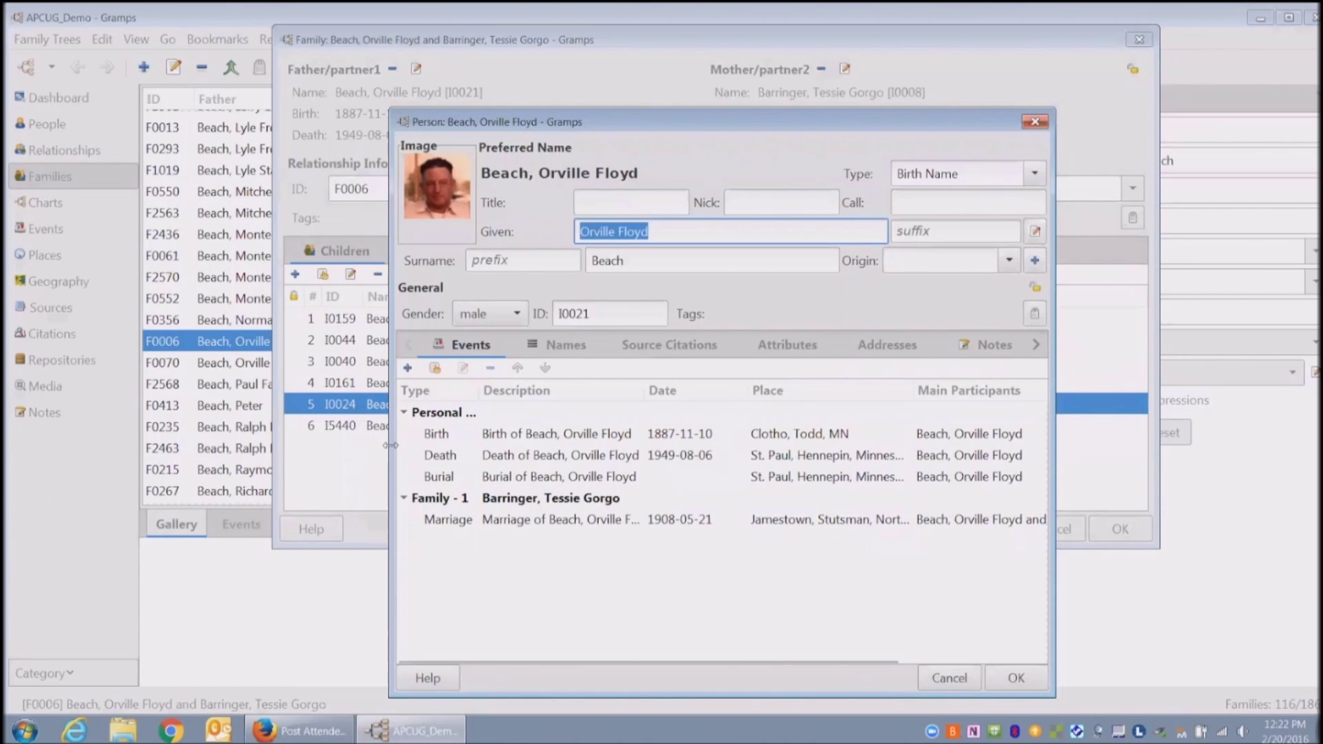
left_click_drag(390, 444, 135, 431)
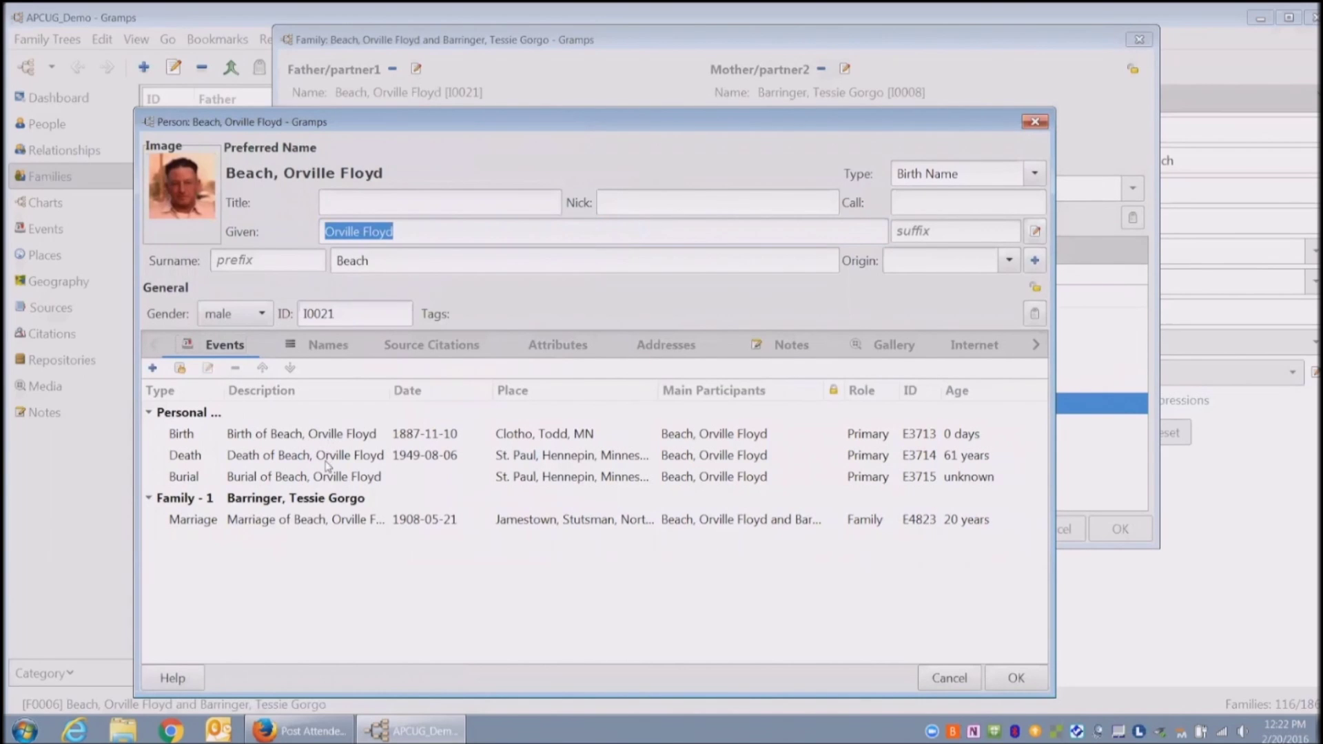
left_click(568, 528)
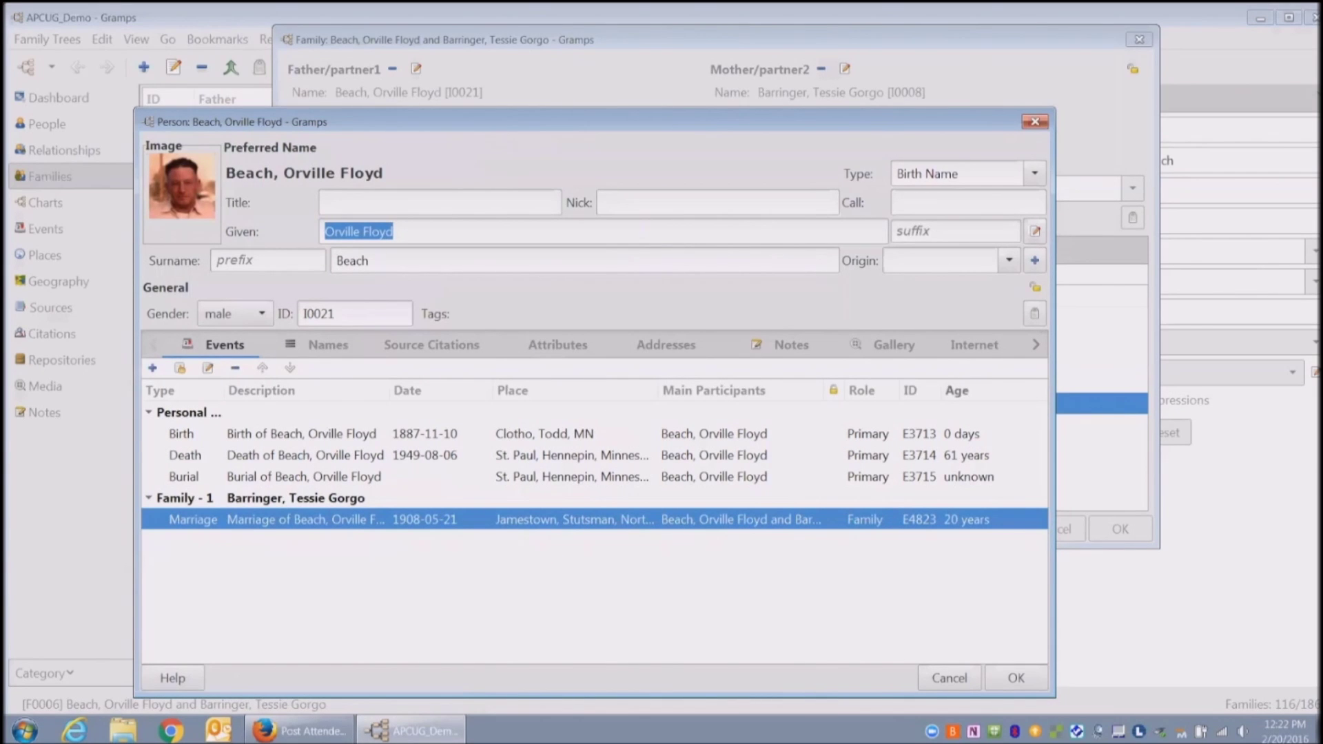
left_click(890, 346)
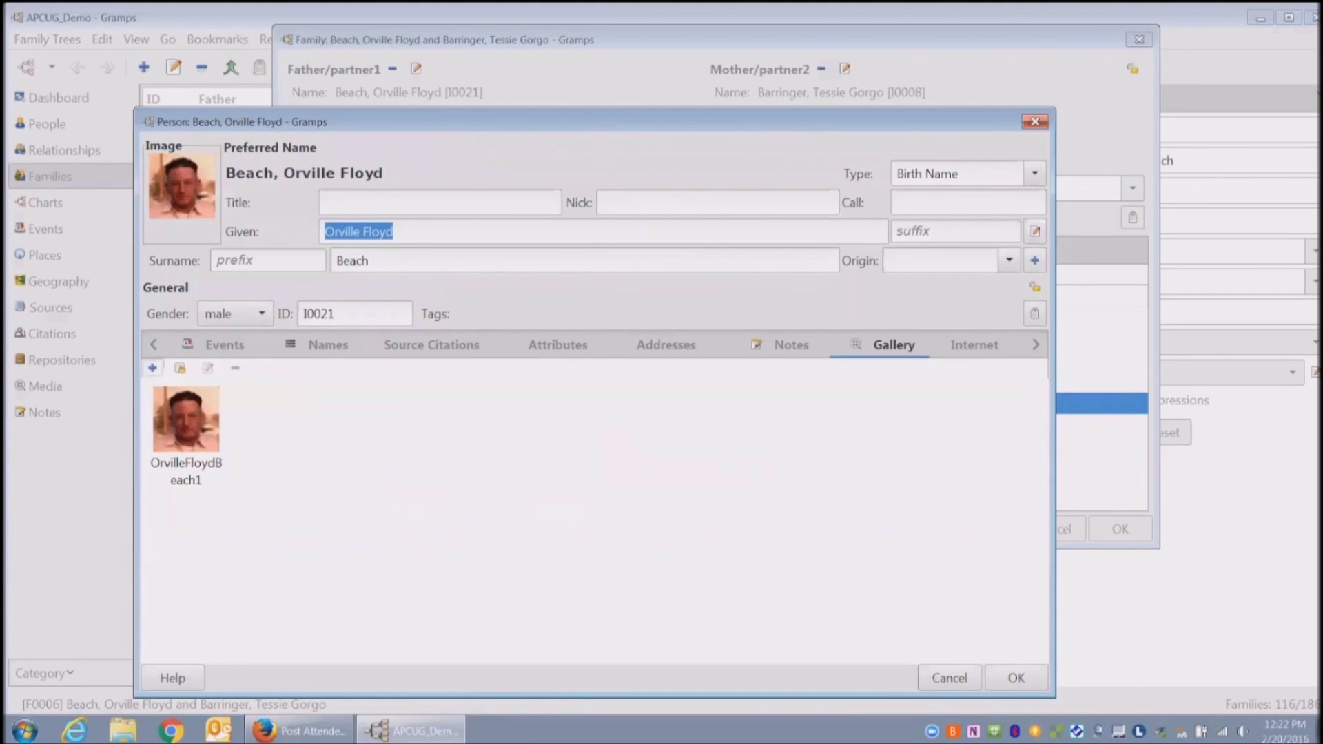
key("Escape")
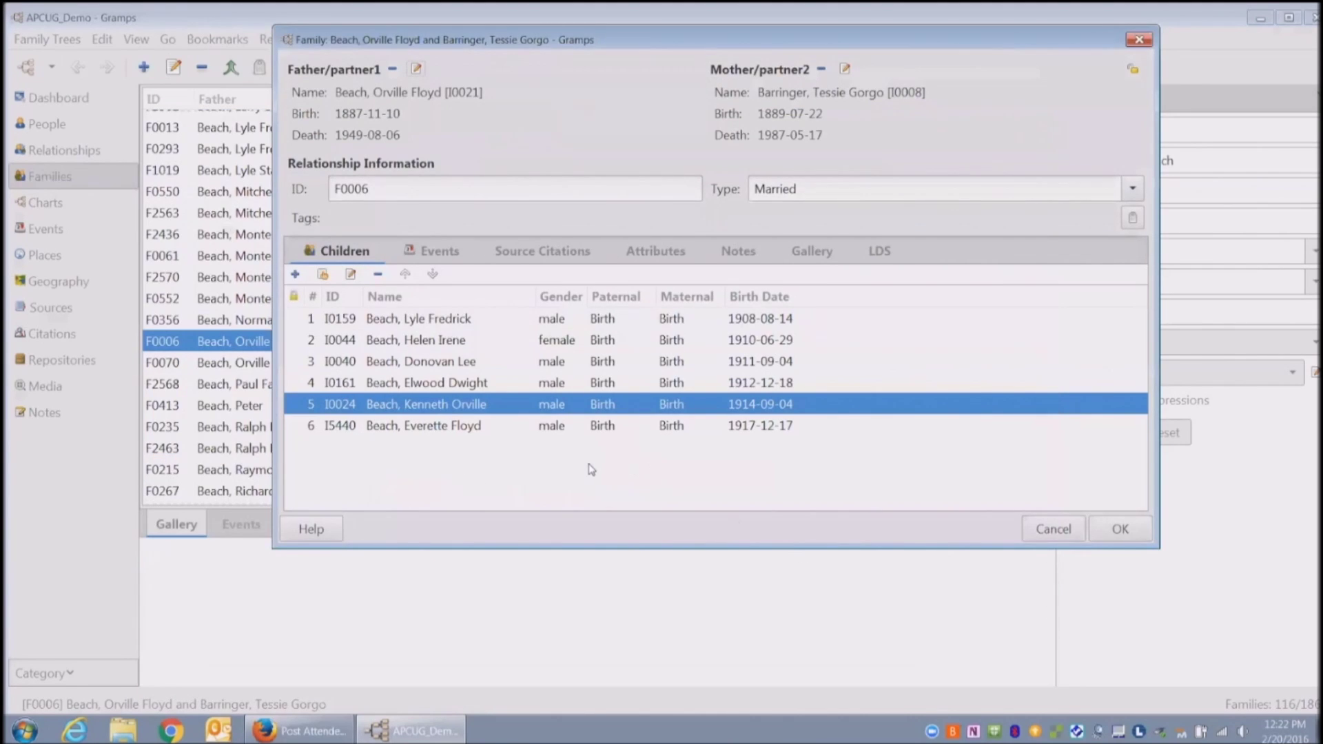
left_click(1053, 528)
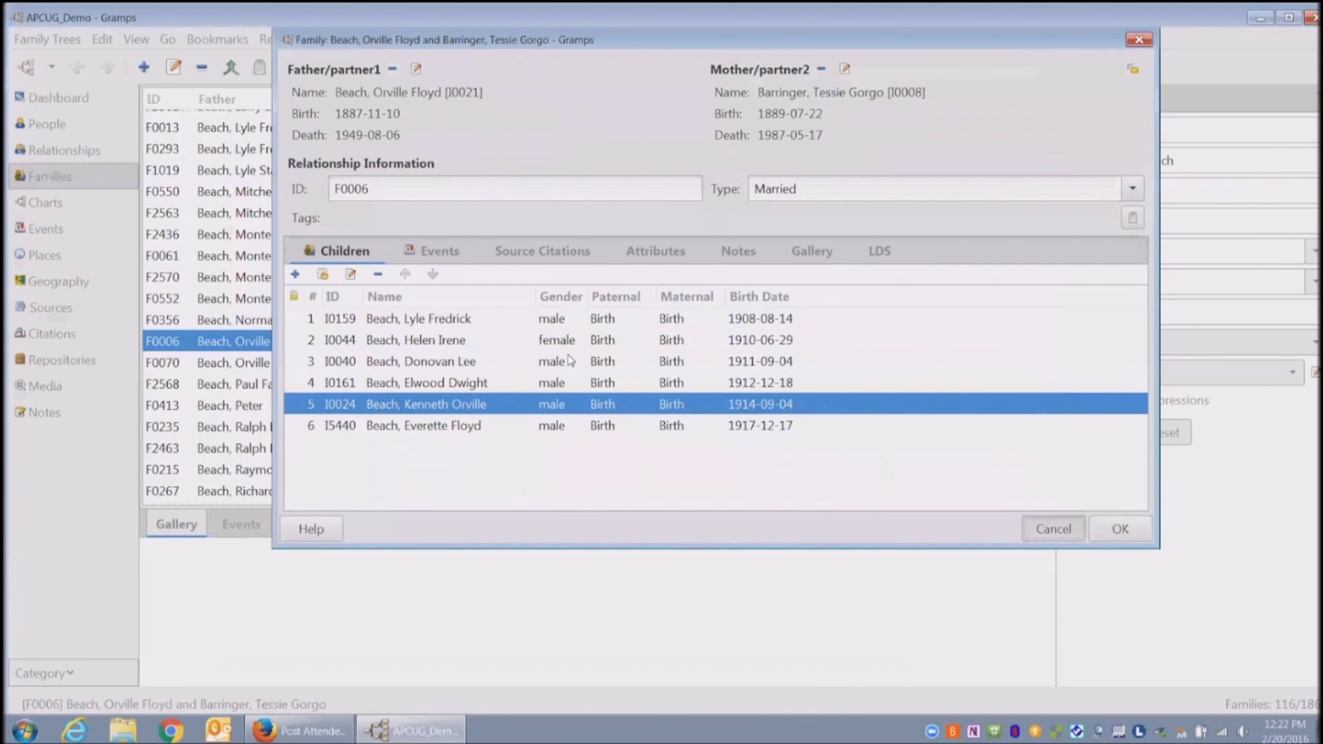
Show the Events list with a wider Type column, scrolled down to the Birth events
left_click(39, 229)
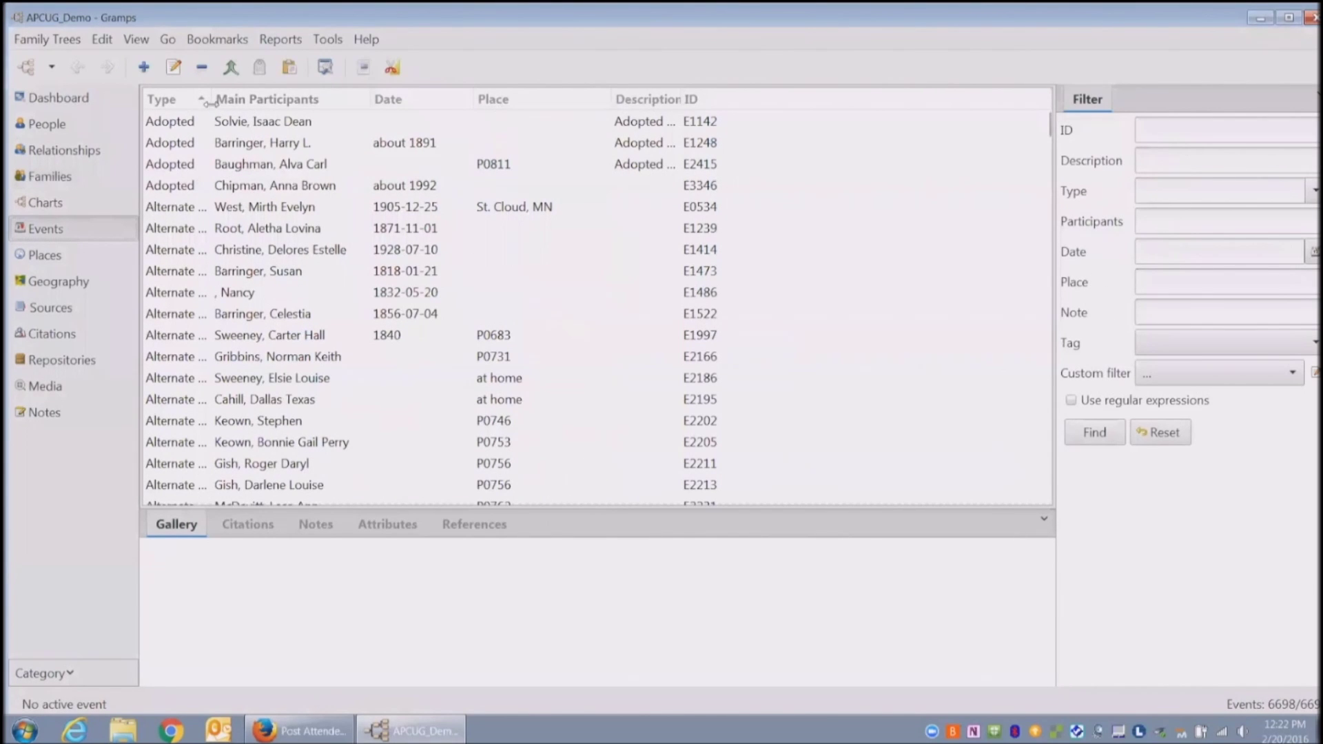
left_click_drag(209, 102, 312, 102)
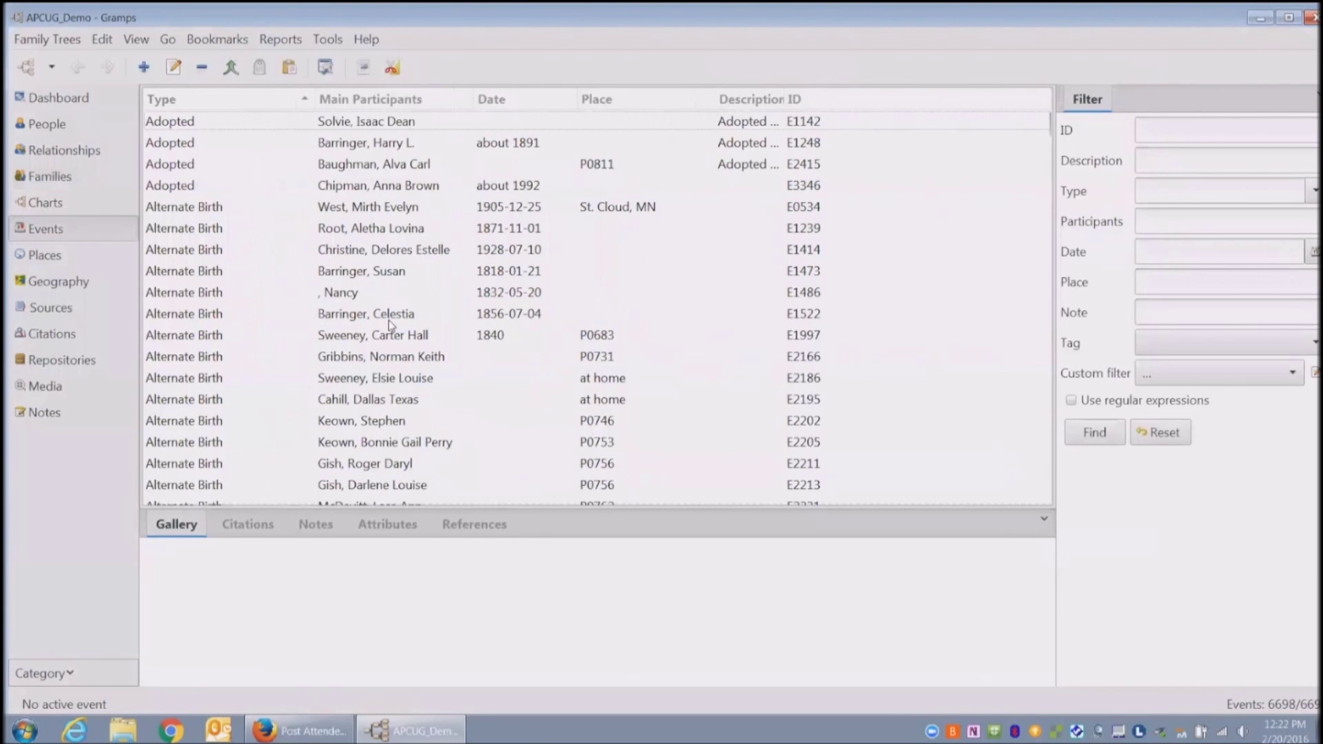
scroll(389, 321, "down", 5)
scroll(390, 326, "down", 3)
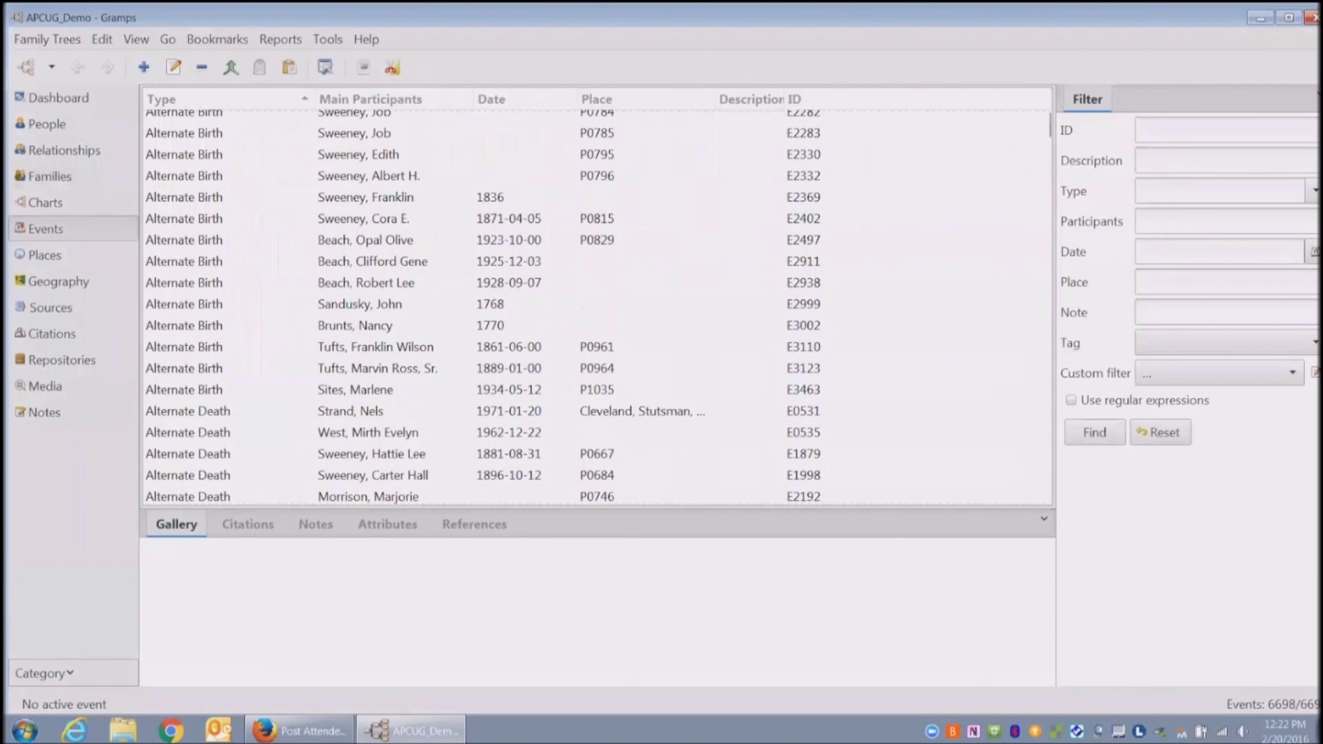
left_click_drag(1048, 124, 1048, 252)
double_click(404, 417)
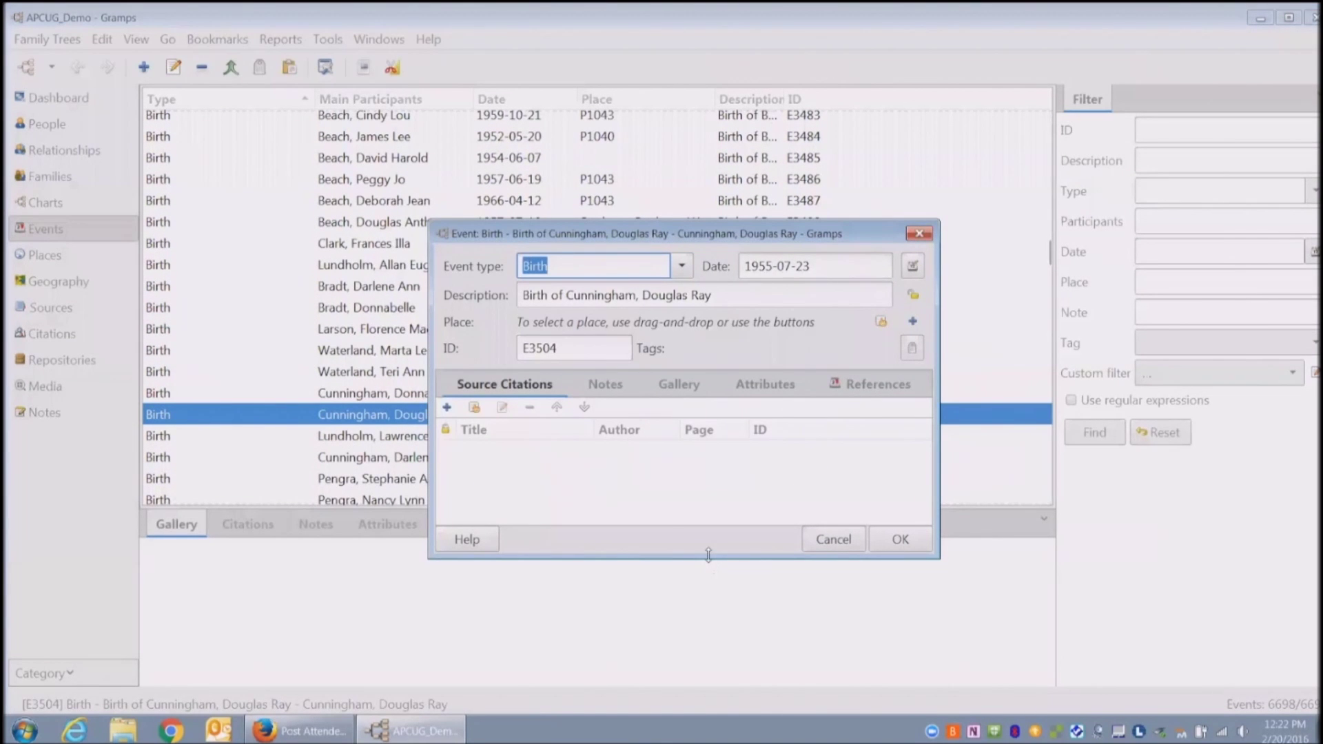
left_click_drag(708, 555, 709, 644)
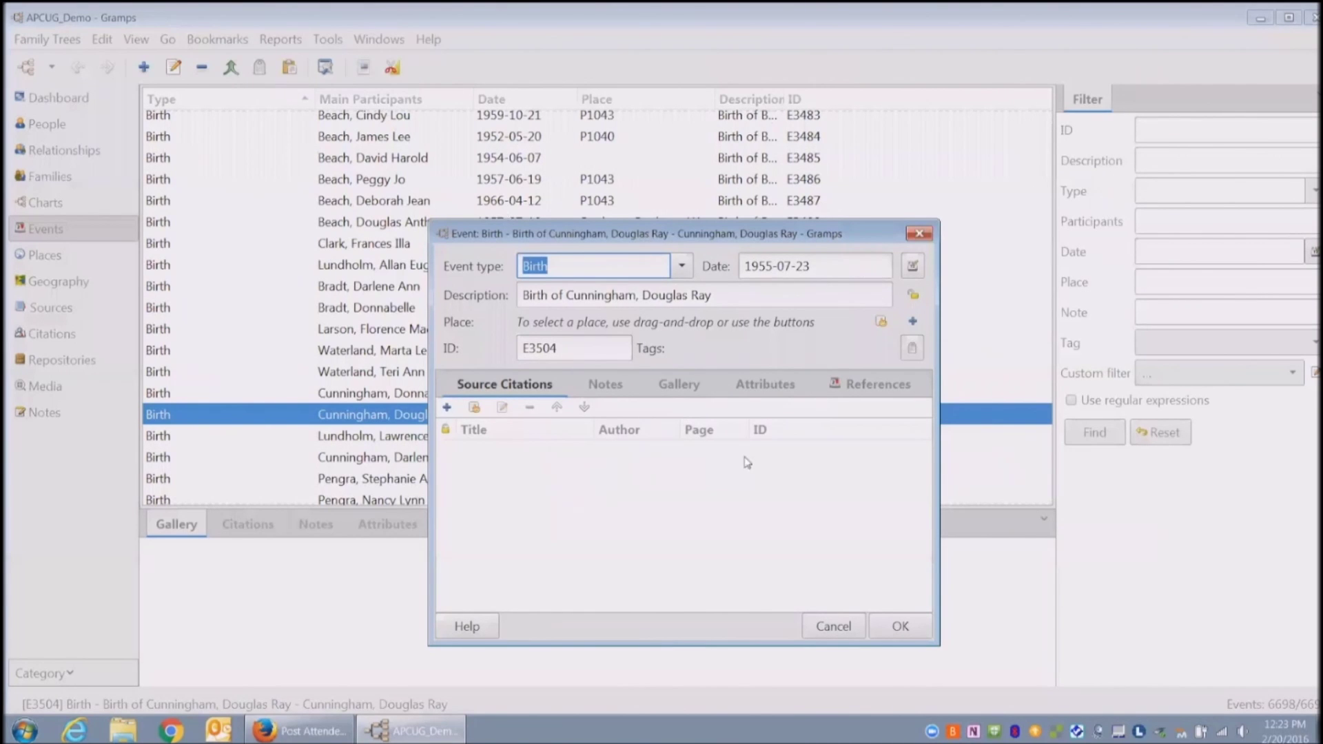
left_click_drag(647, 234, 508, 208)
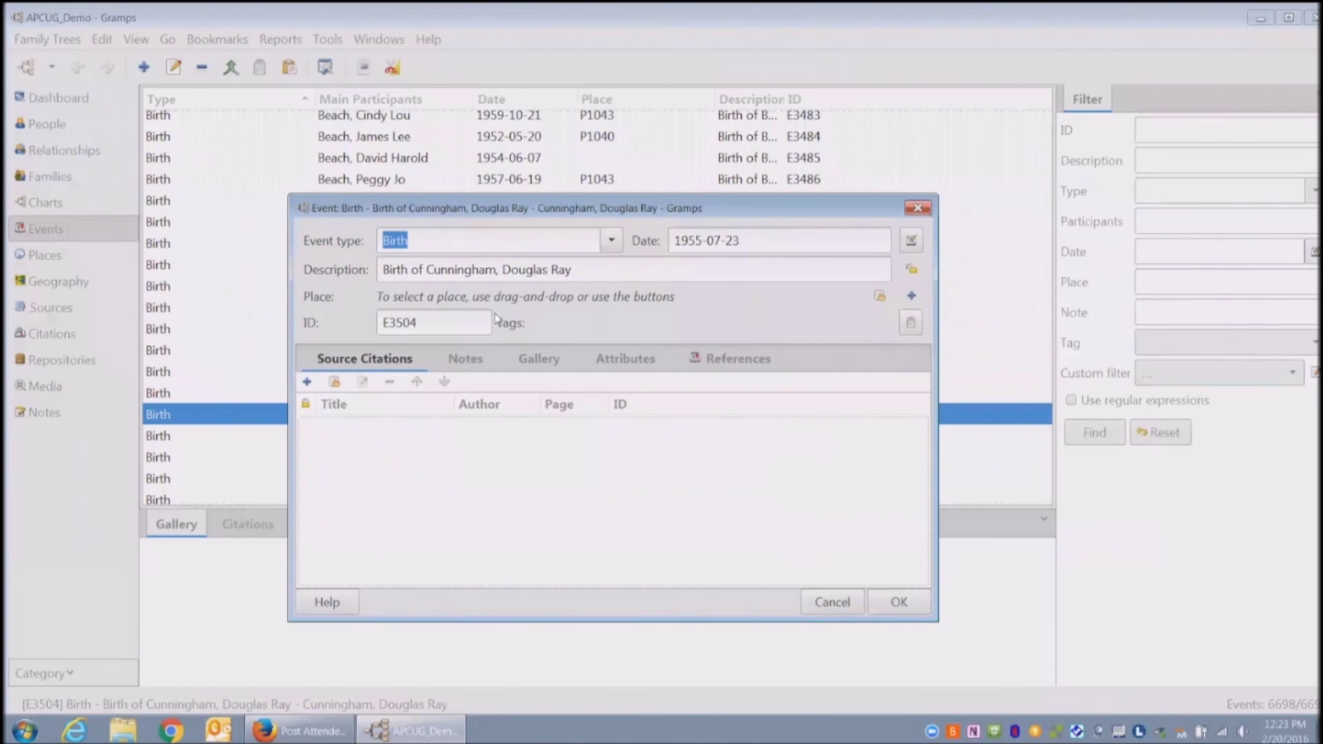
left_click(307, 382)
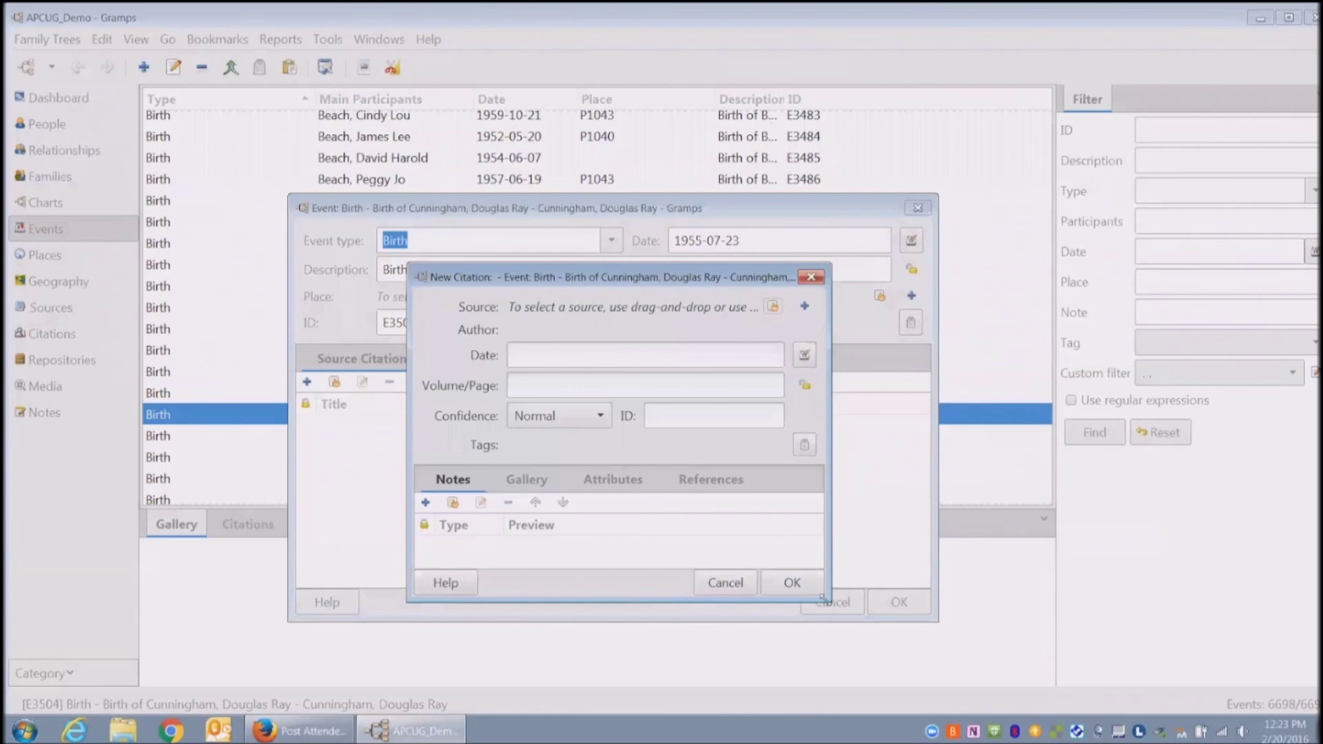
left_click(726, 584)
left_click_drag(780, 207, 765, 154)
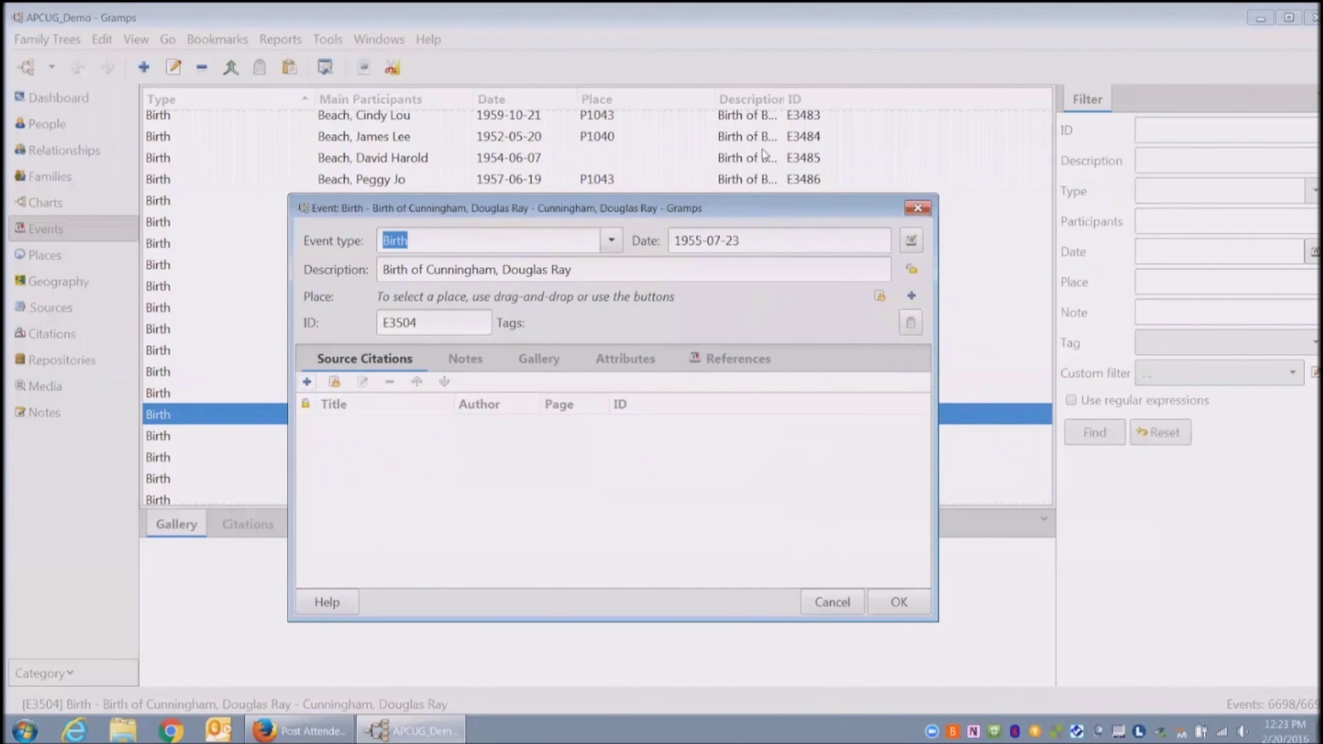
left_click(883, 548)
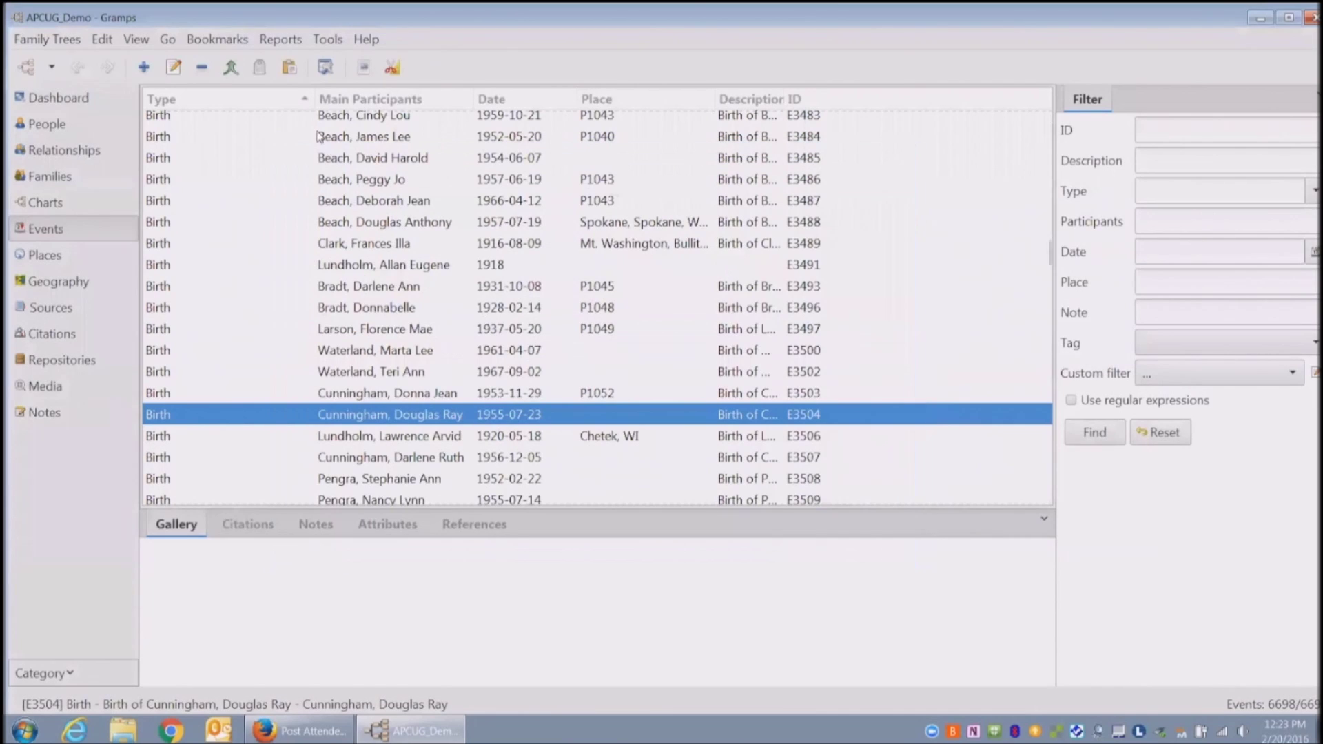
left_click(281, 41)
Show the home person's pedigree chart and start the Detailed Ancestral Report
mouse_move(310, 141)
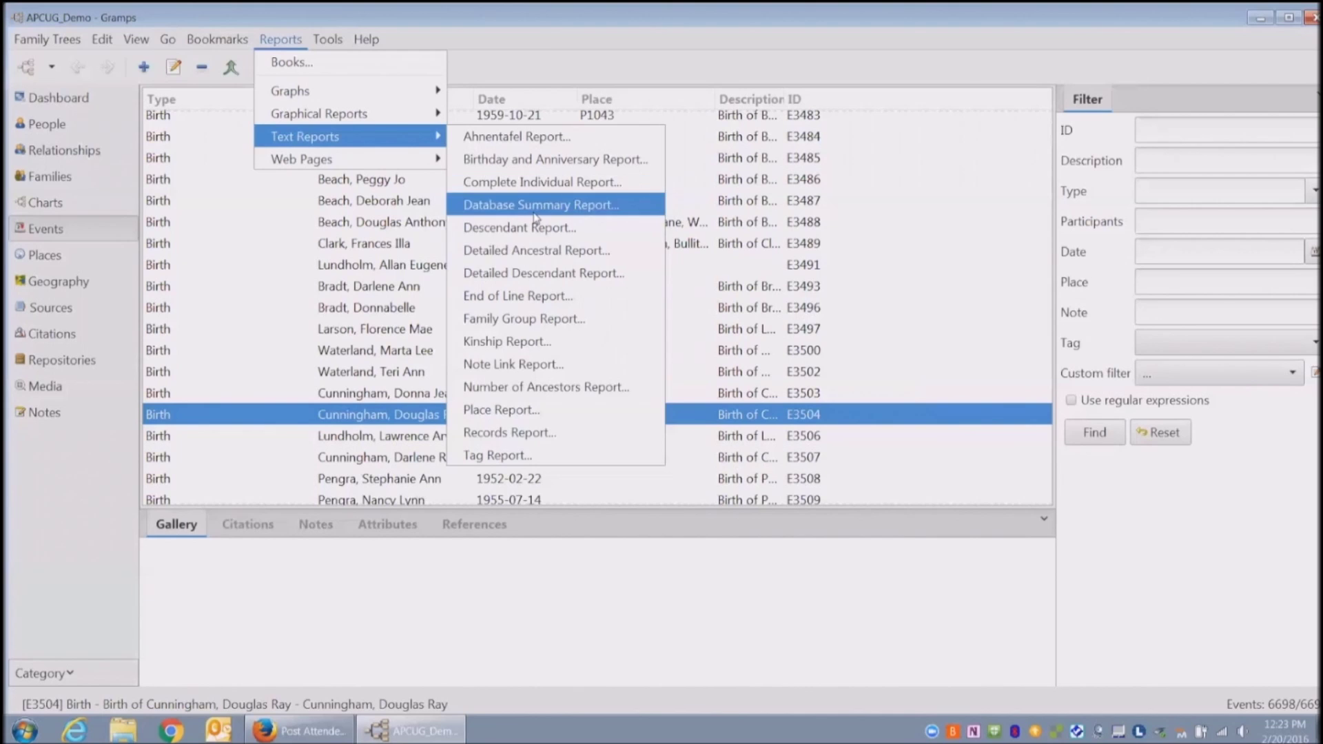
key("Escape")
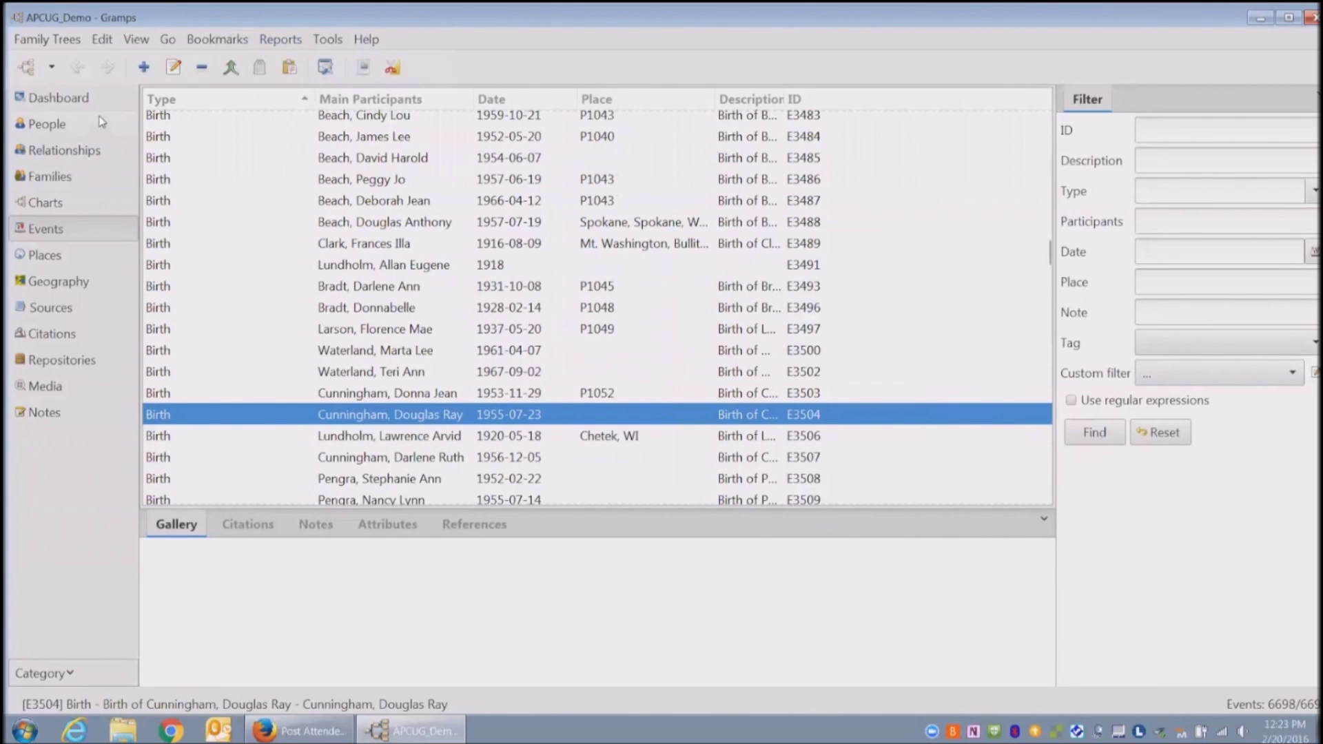
left_click(43, 203)
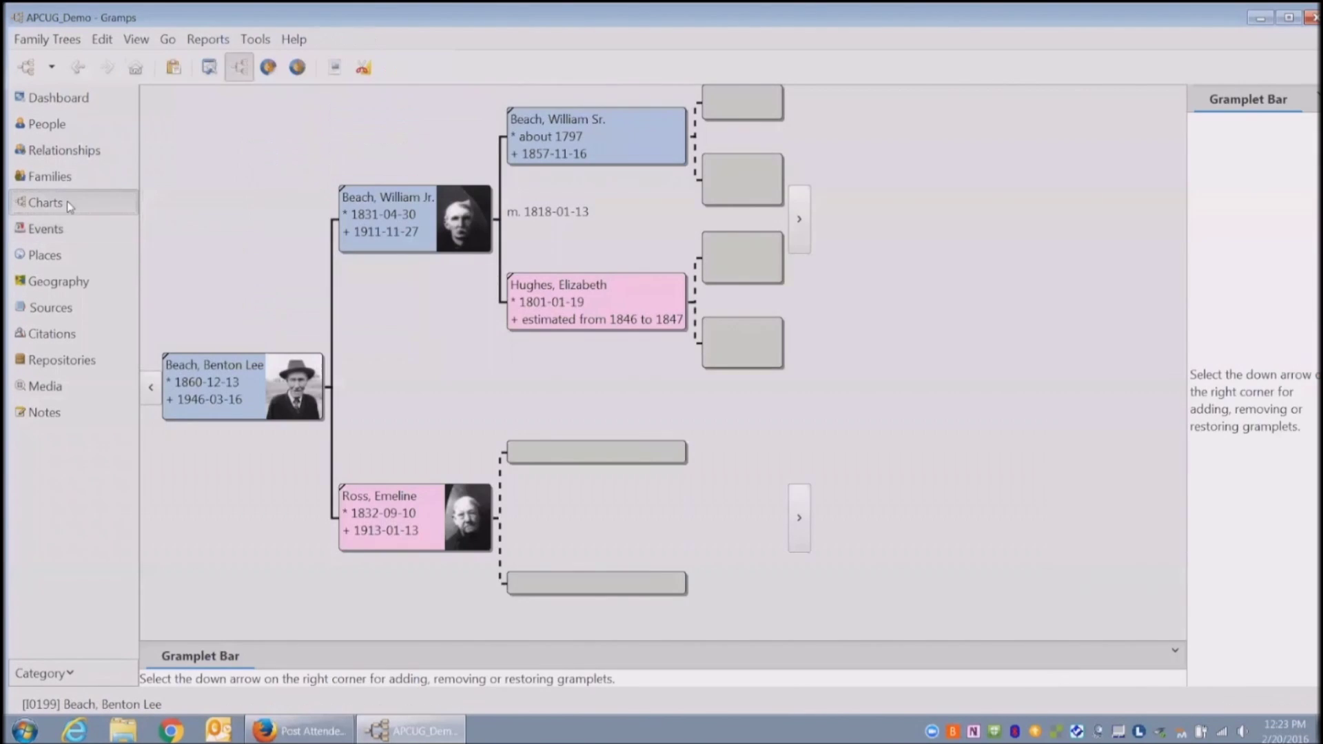
left_click(136, 67)
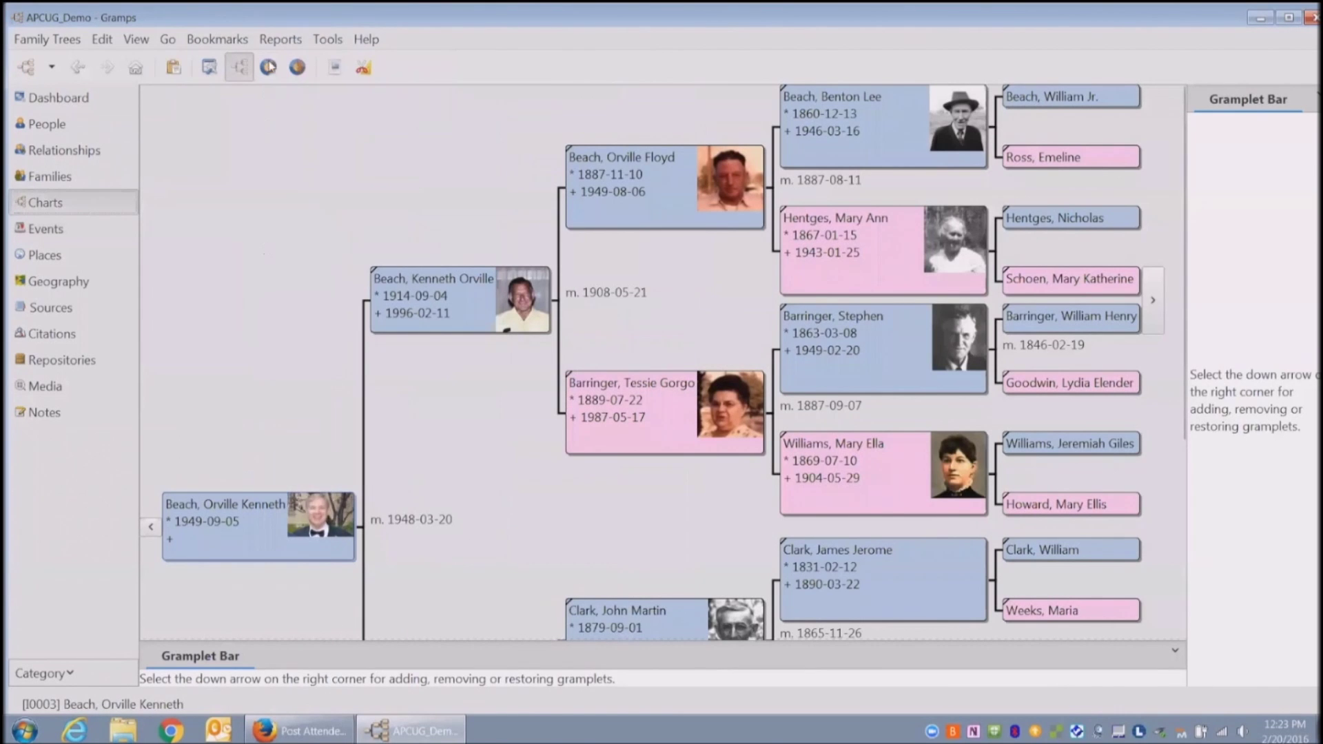
left_click(279, 40)
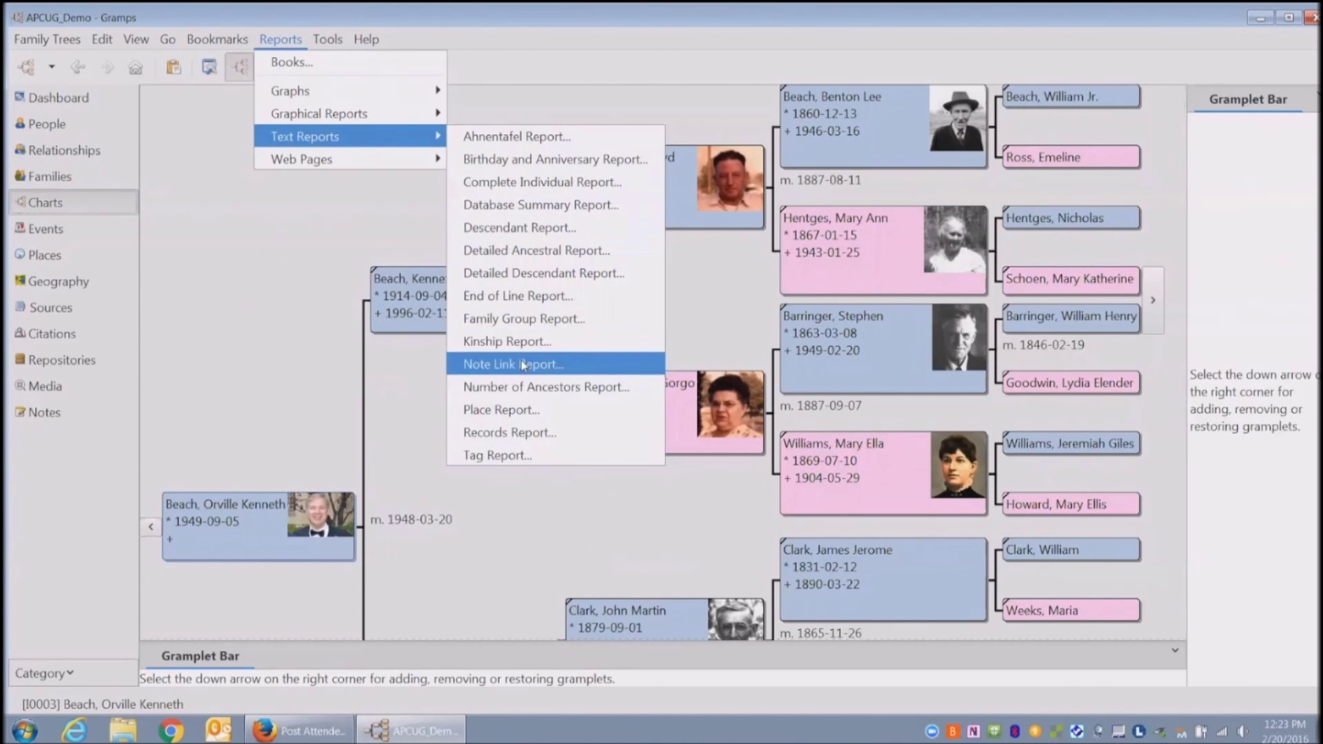
left_click(518, 252)
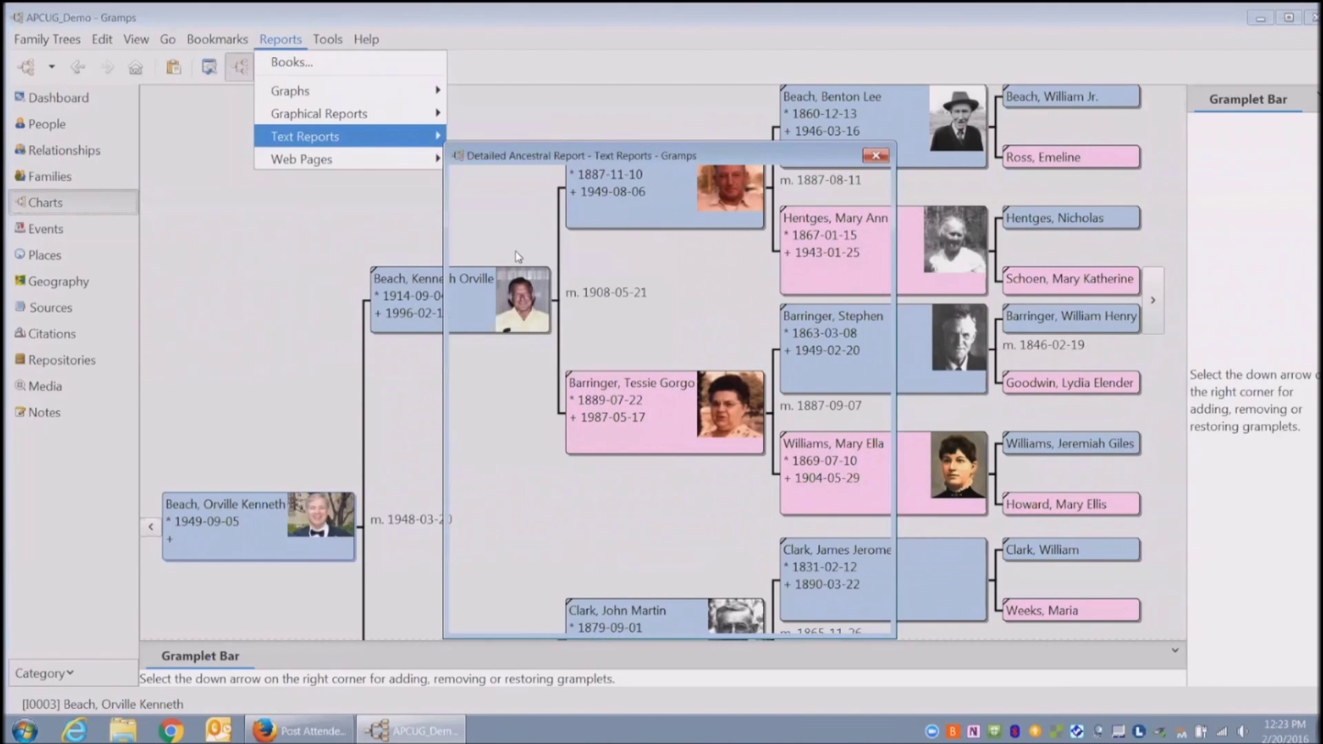
Enlarge the report dialog and set the output format to PDF document
left_click_drag(724, 149, 543, 51)
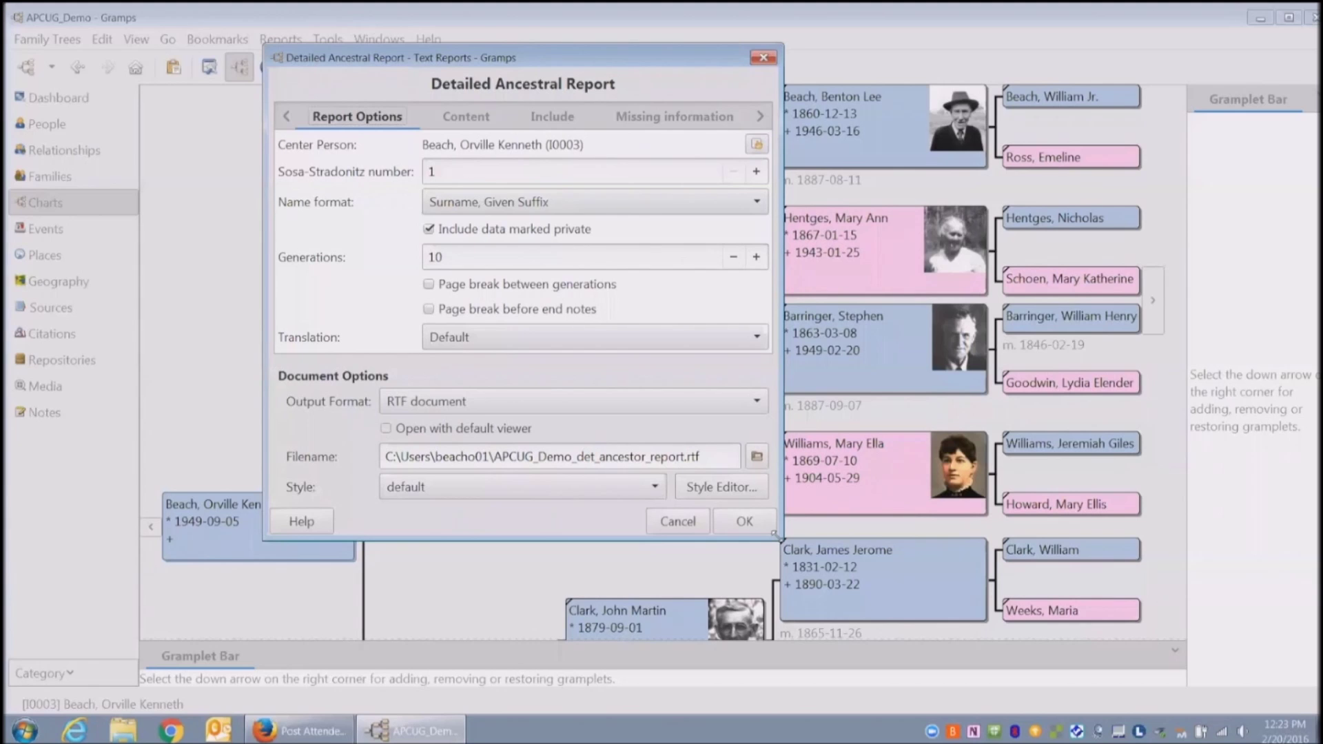
left_click_drag(775, 534, 1097, 597)
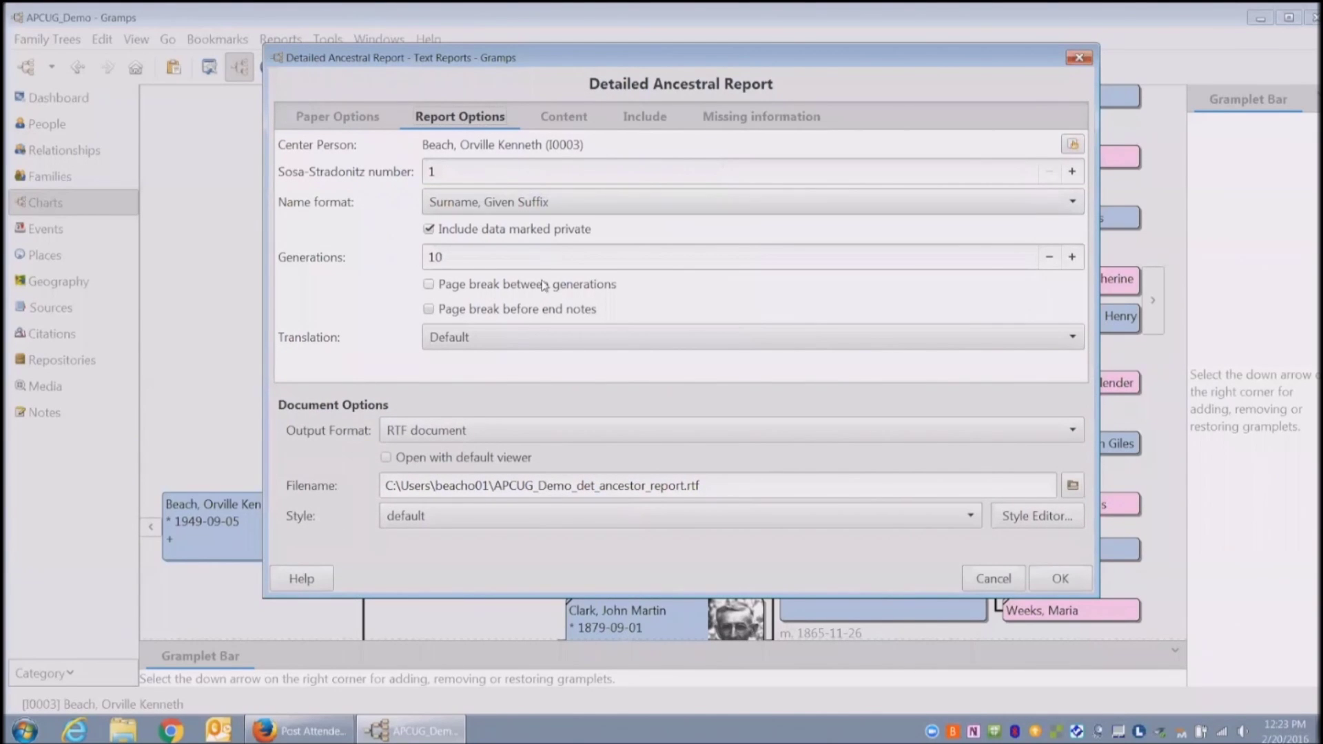
left_click(452, 257)
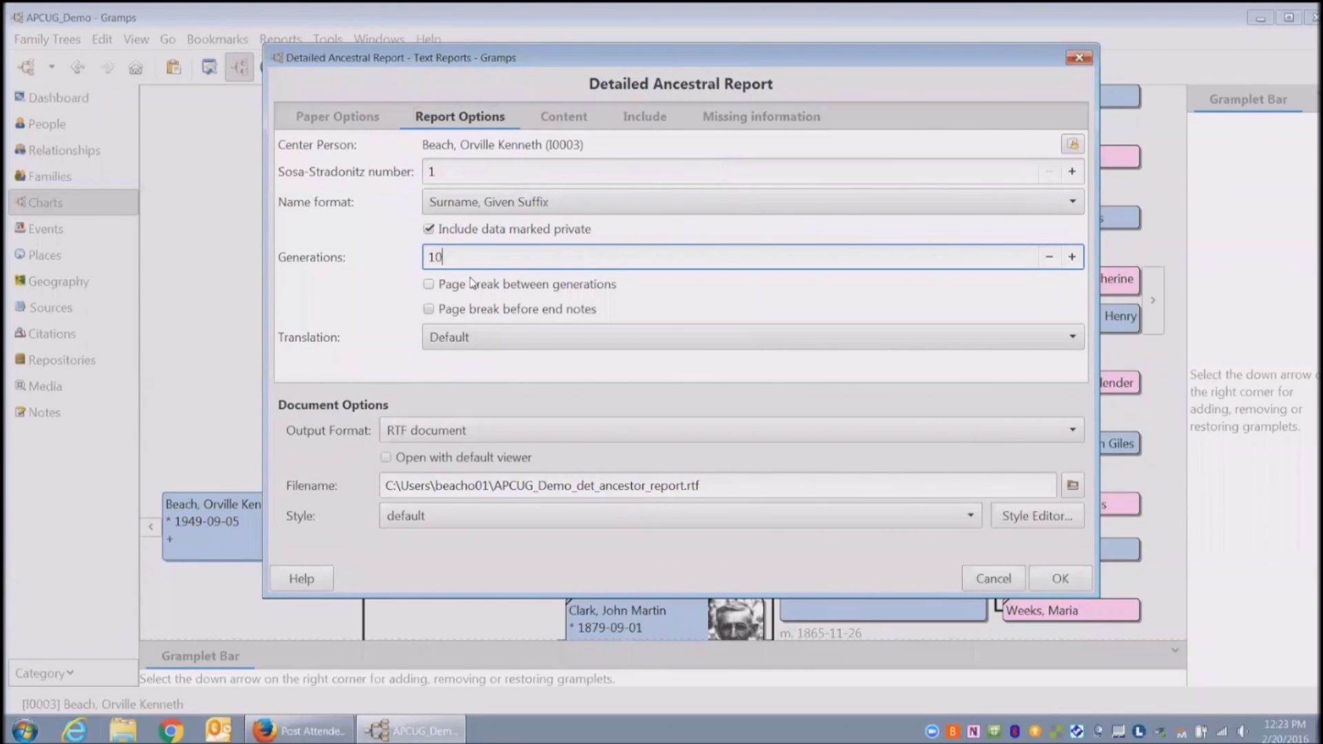
left_click(430, 284)
left_click(430, 286)
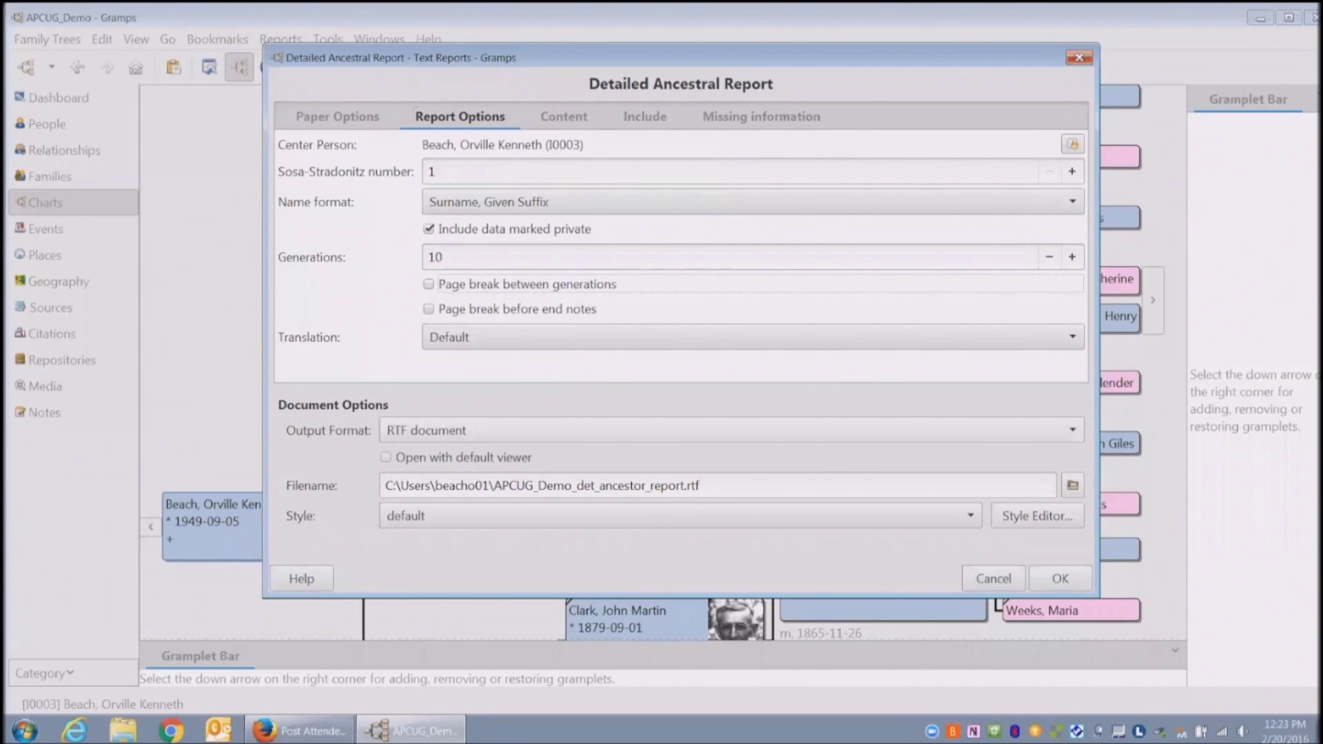
left_click(548, 431)
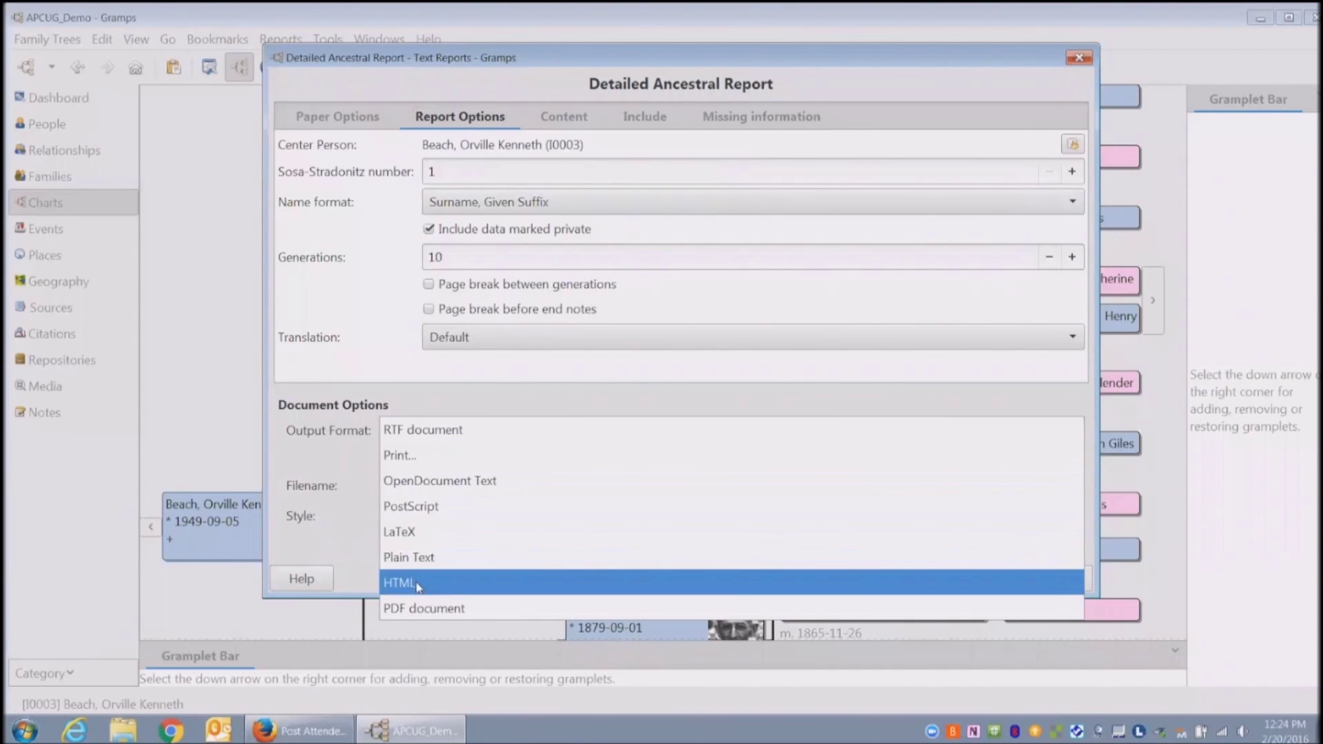
left_click(422, 608)
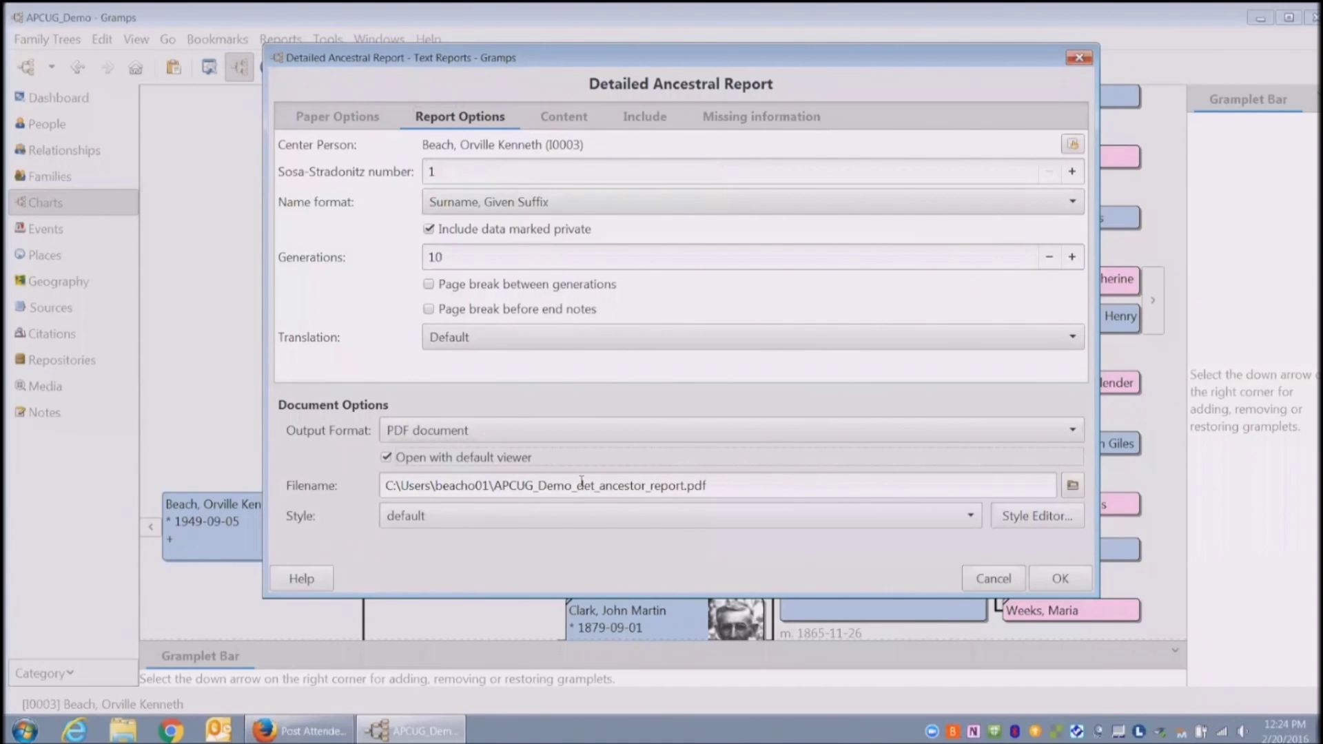
left_click_drag(707, 486, 386, 488)
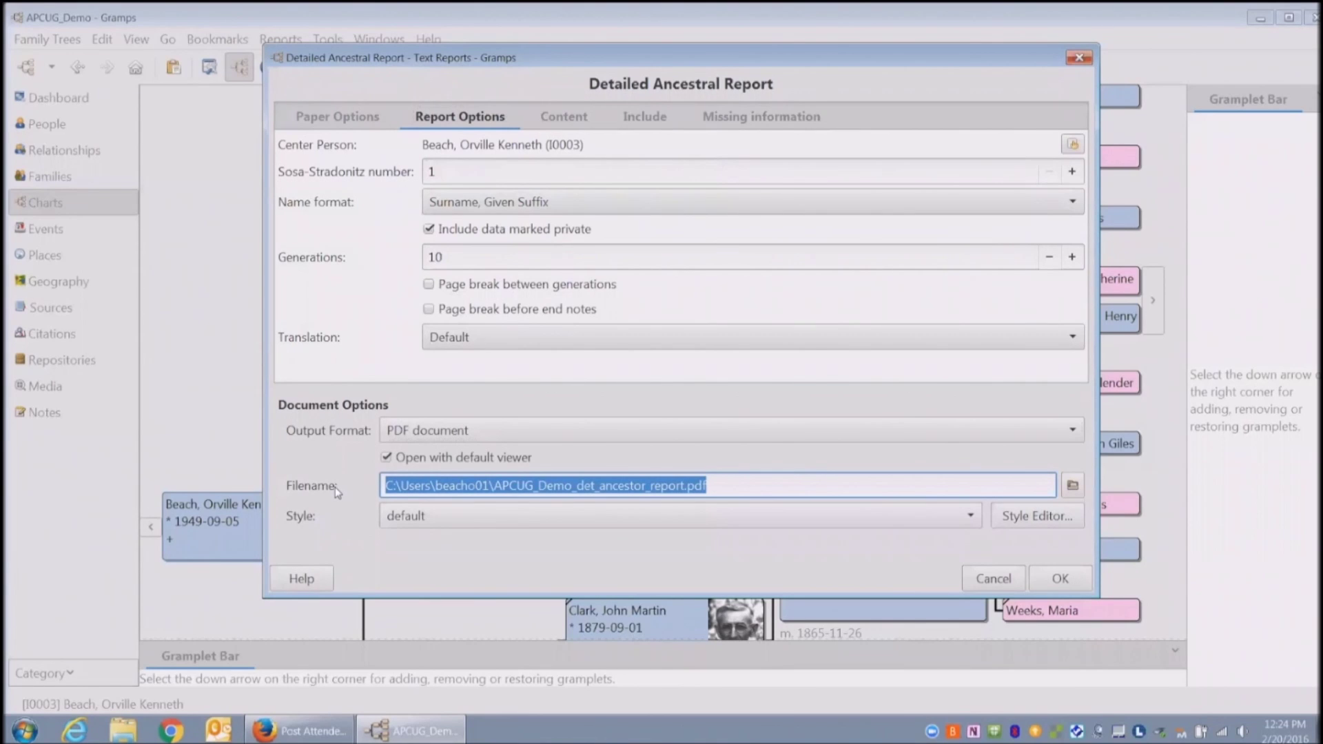
left_click(782, 484)
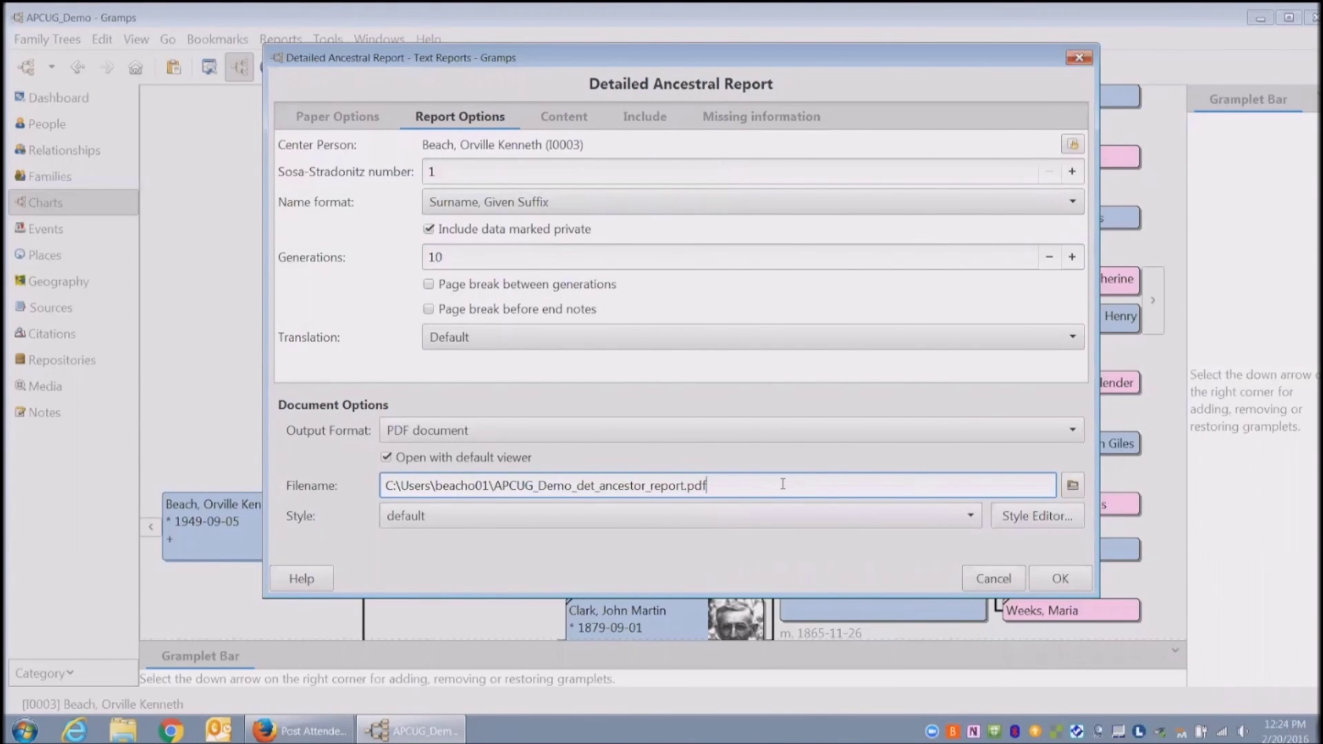
Set the paper to size D (22 × 34 in) in Landscape orientation
left_click(340, 118)
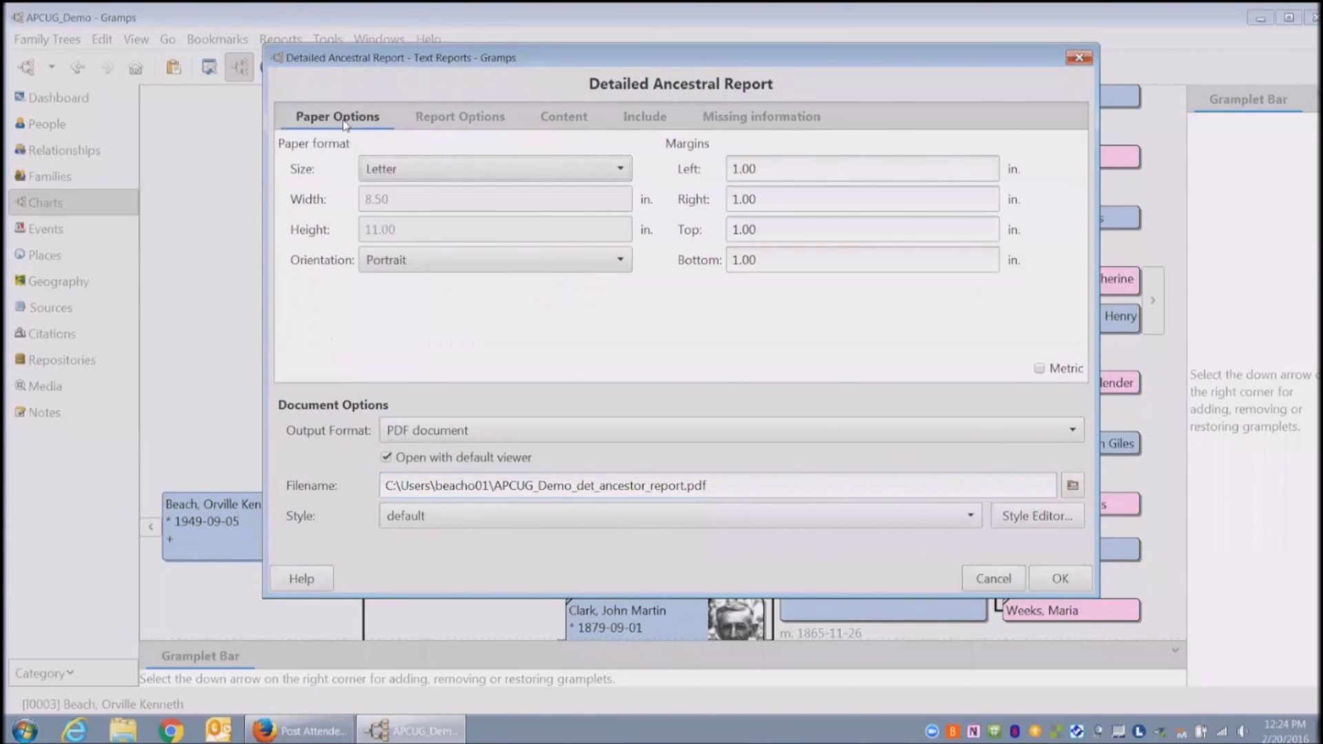
left_click(445, 172)
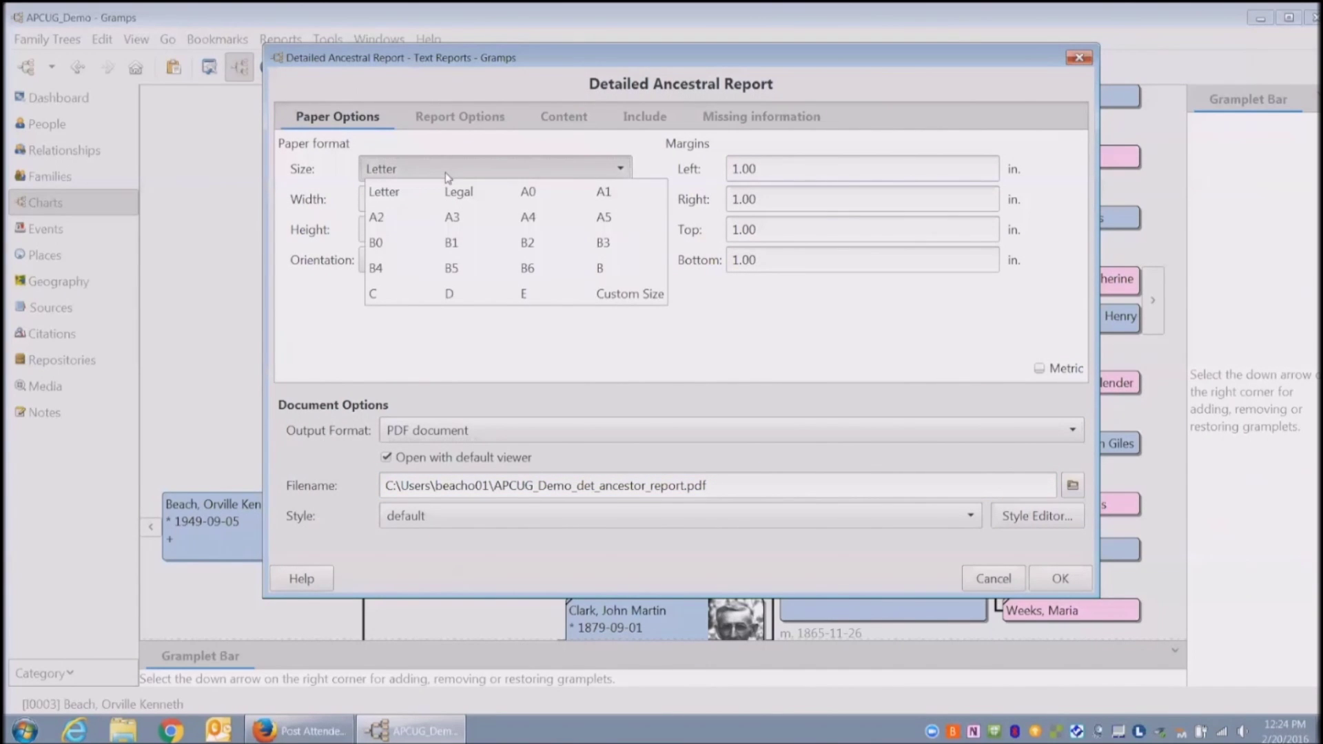
left_click(449, 295)
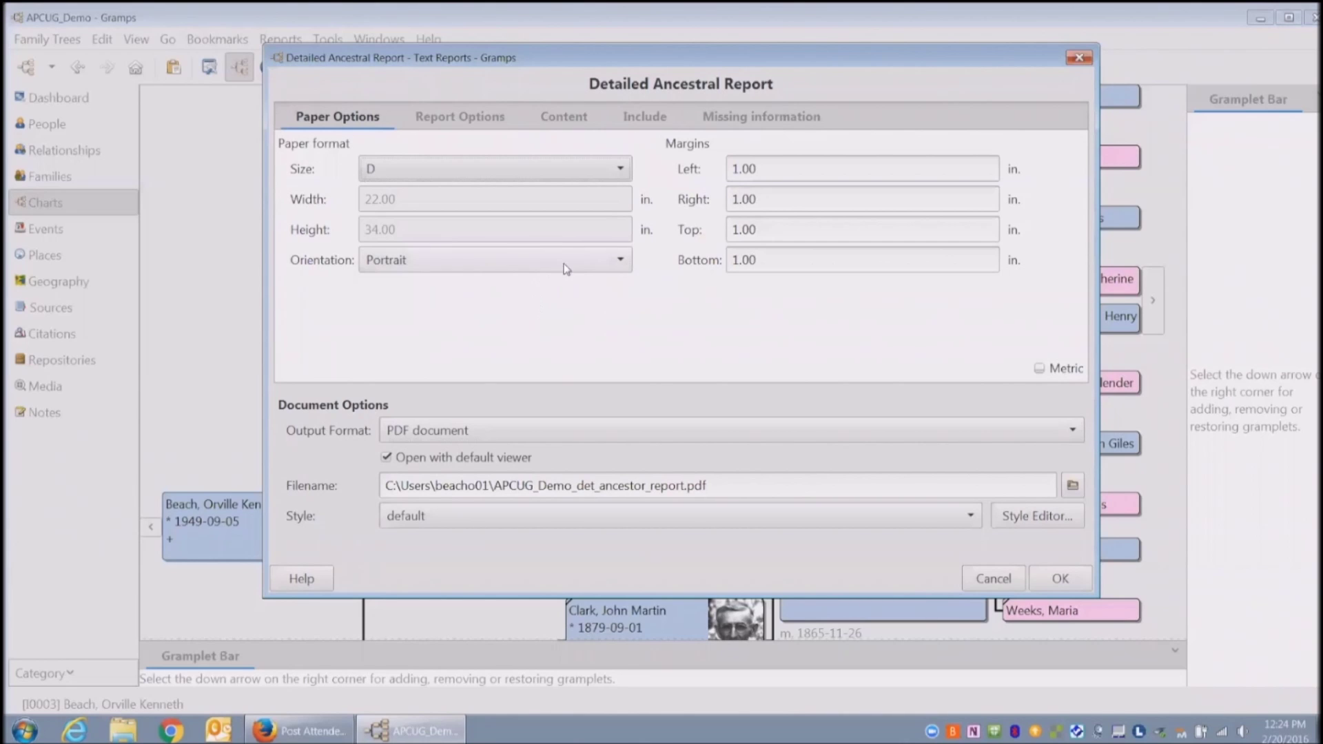
left_click(613, 262)
left_click(494, 280)
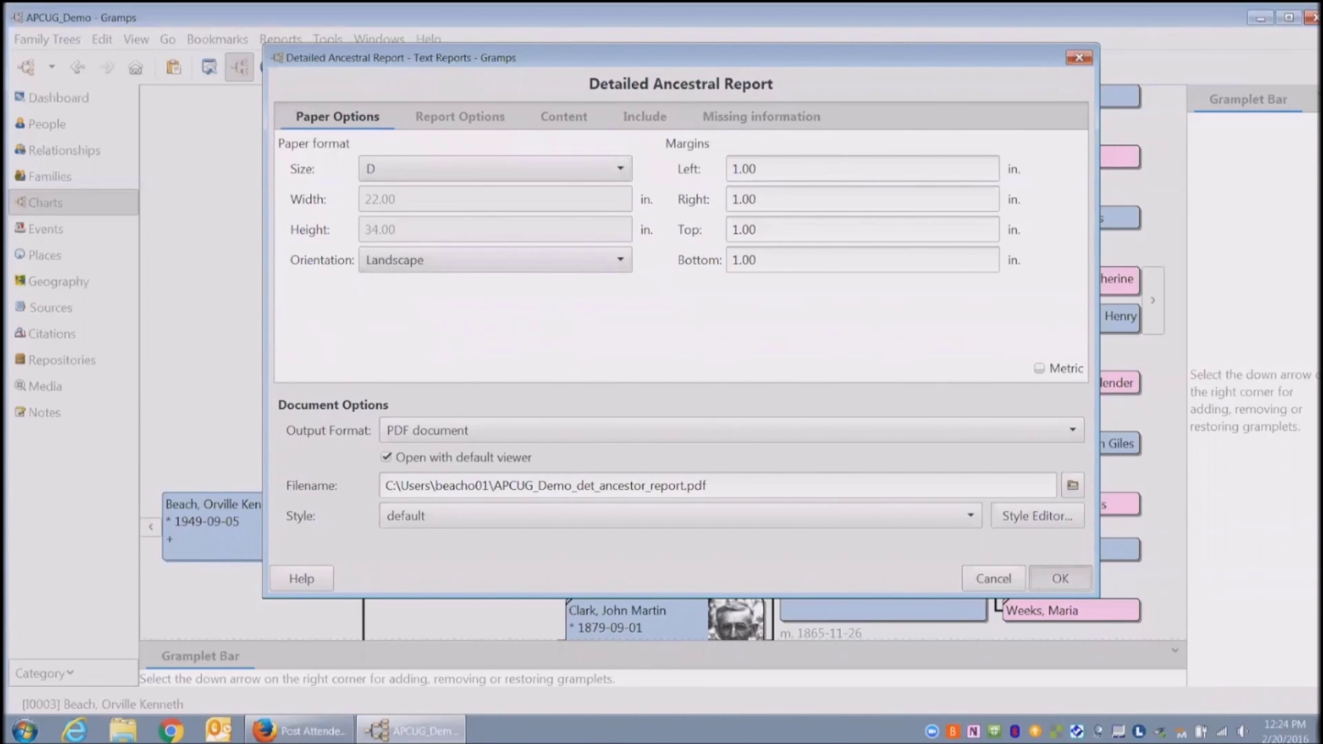
Generate the detailed ancestral report PDF, zoom and scroll through it, then close it
left_click(1060, 579)
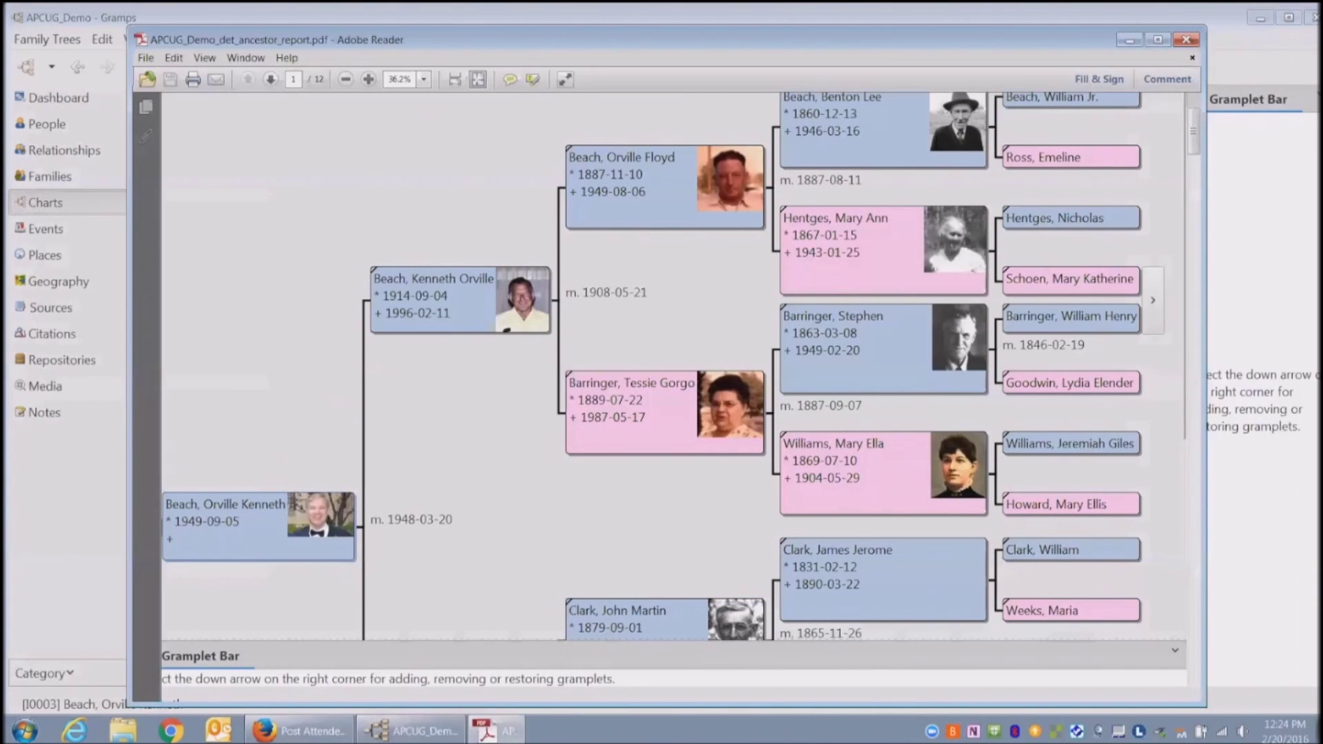
scroll(617, 417, "down", 15)
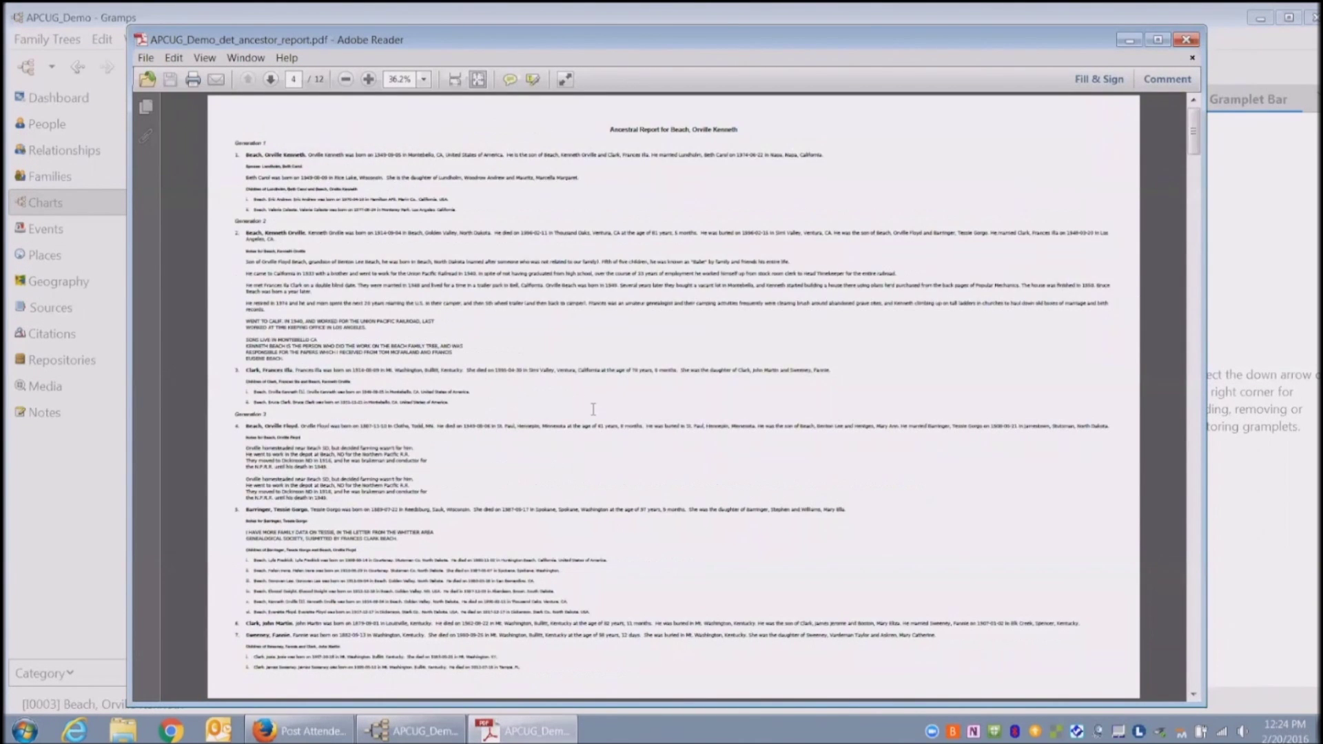
scroll(597, 415, "up", 15)
left_click(368, 81)
left_click(368, 80)
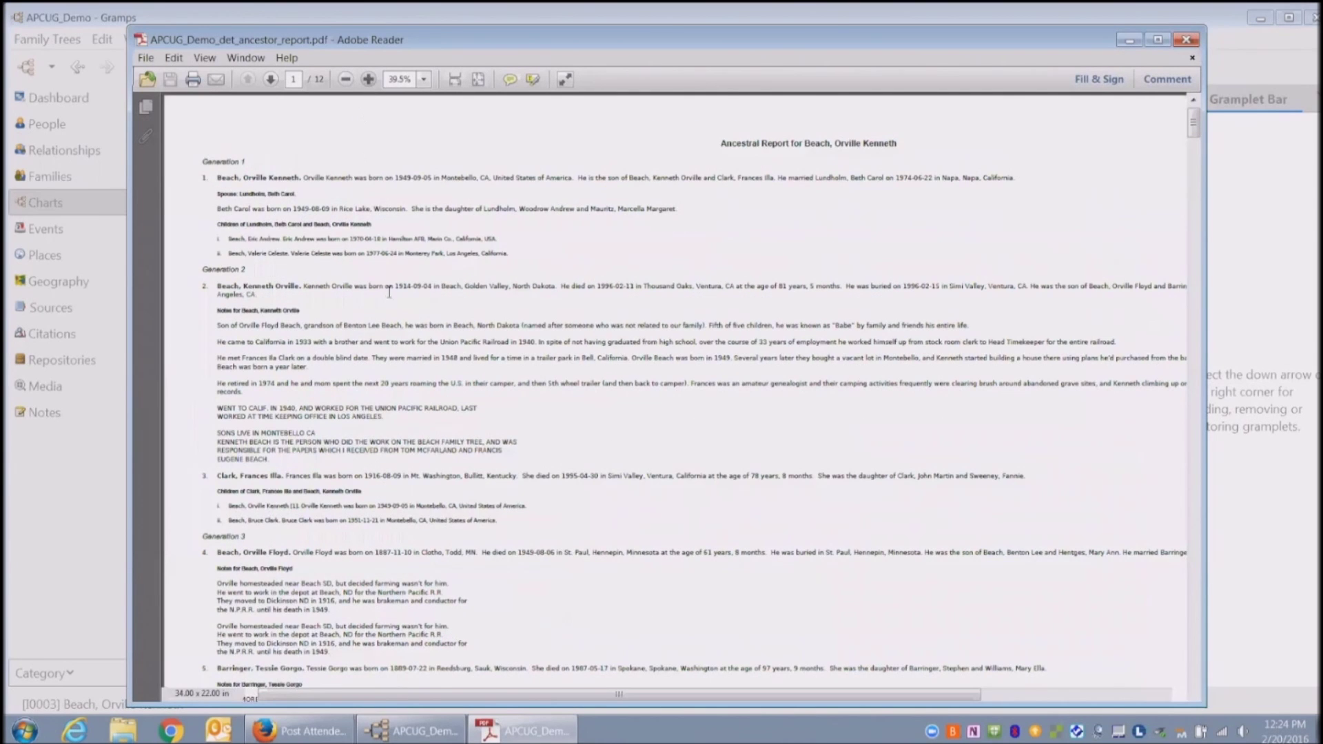
scroll(389, 293, "up", 3)
scroll(387, 295, "down", 10)
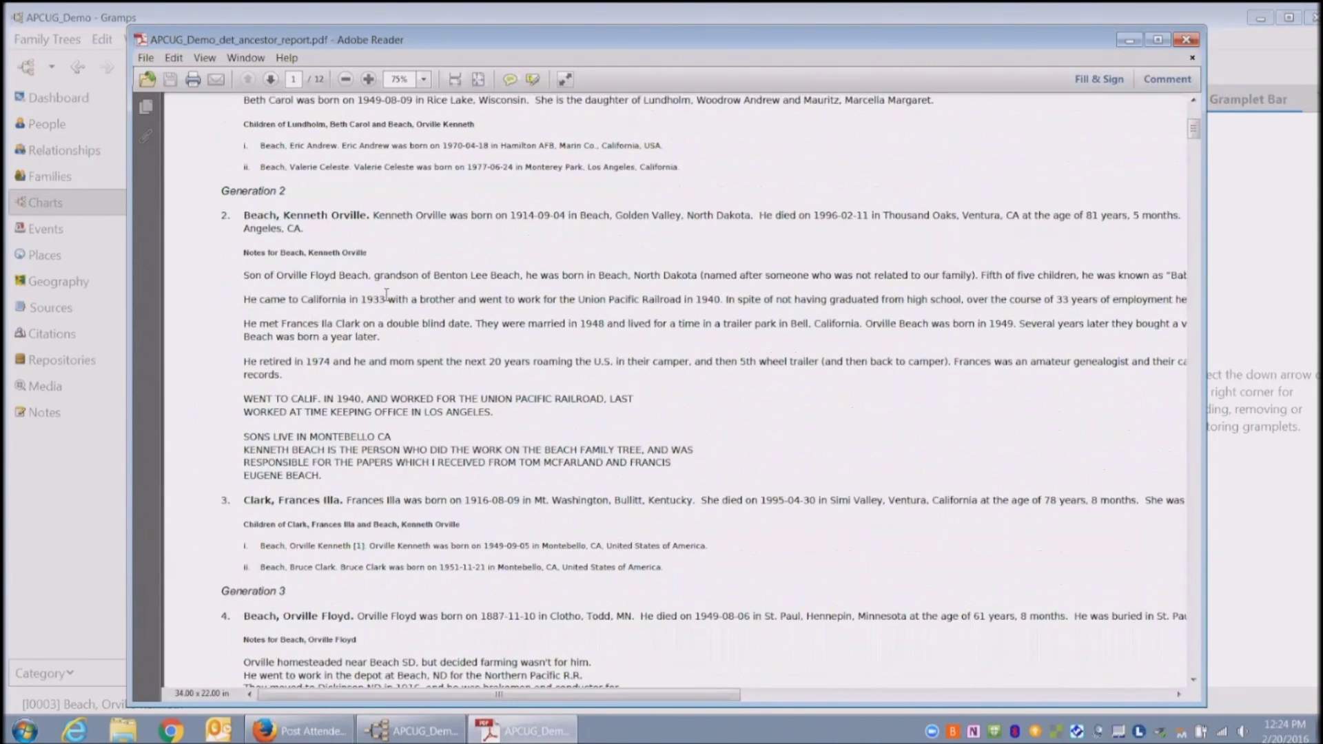
scroll(387, 295, "down", 7)
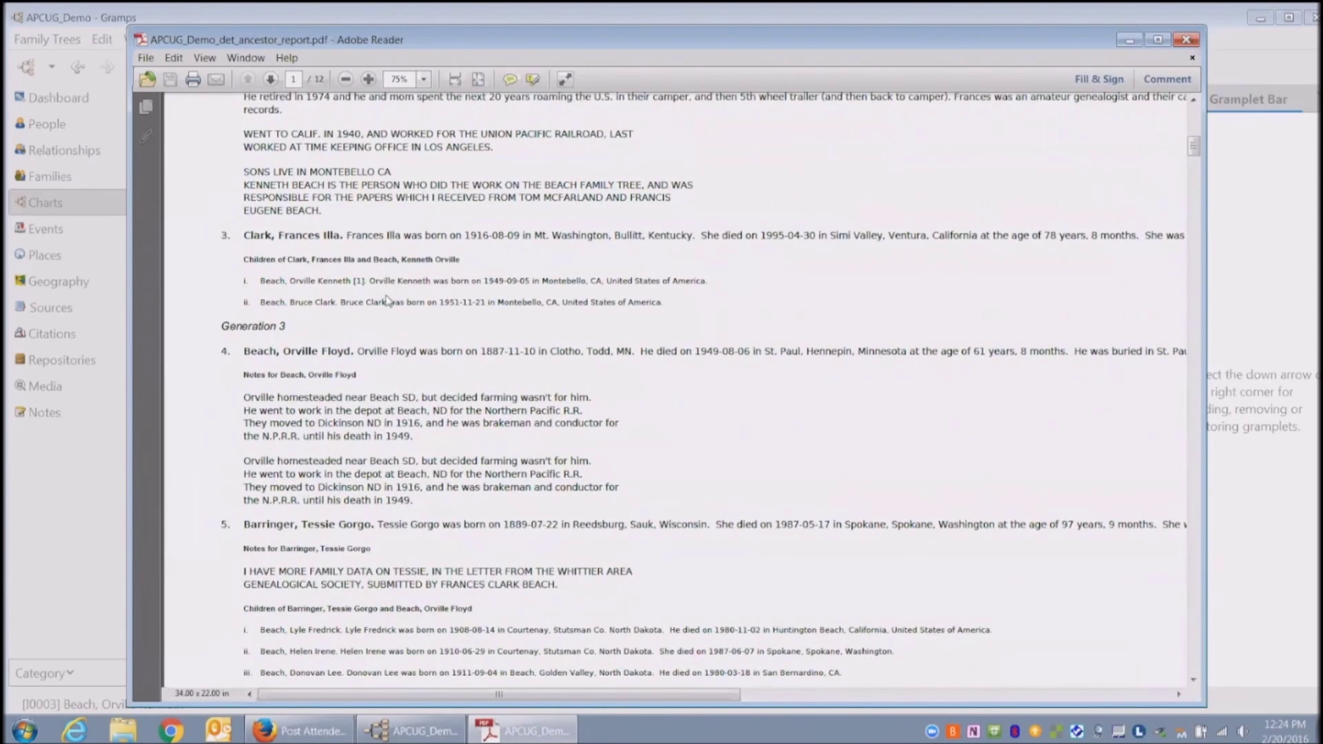
scroll(386, 295, "down", 10)
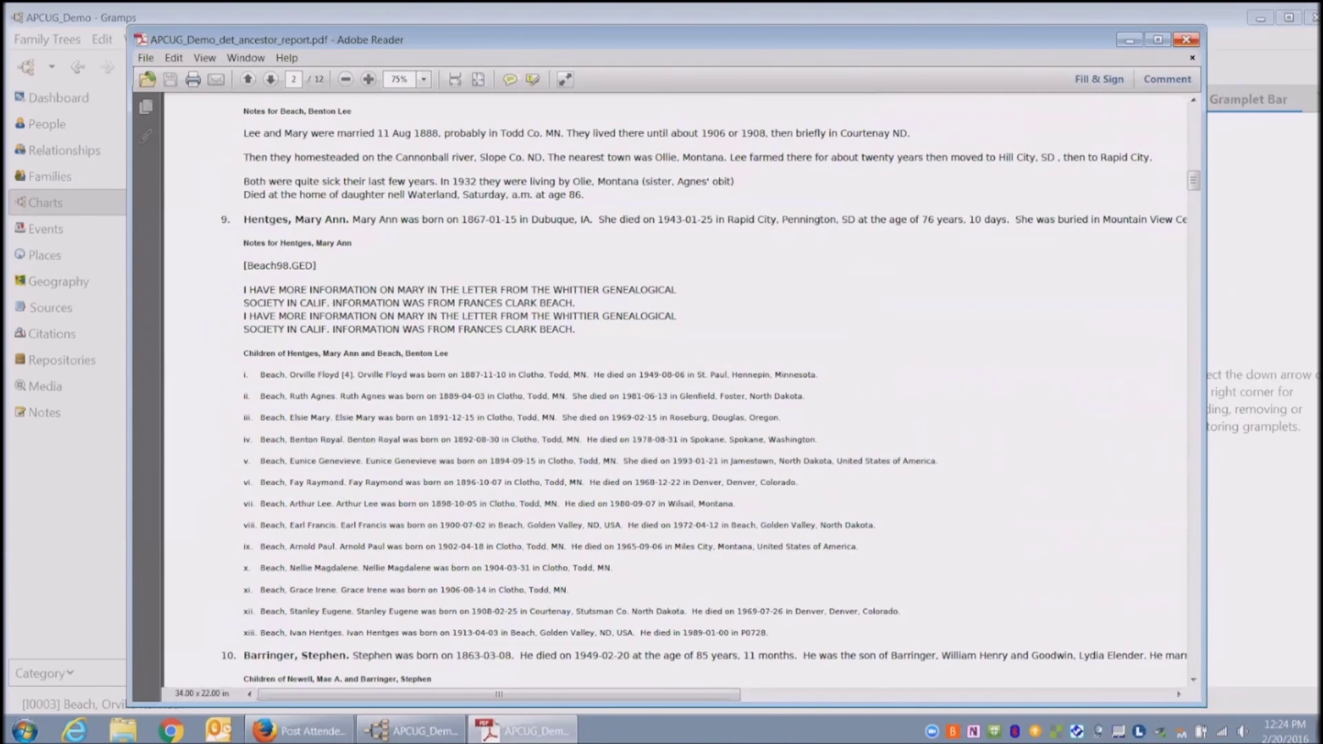
key("alt+F4")
Generate the Fan Chart graphical report as a PDF
left_click(269, 39)
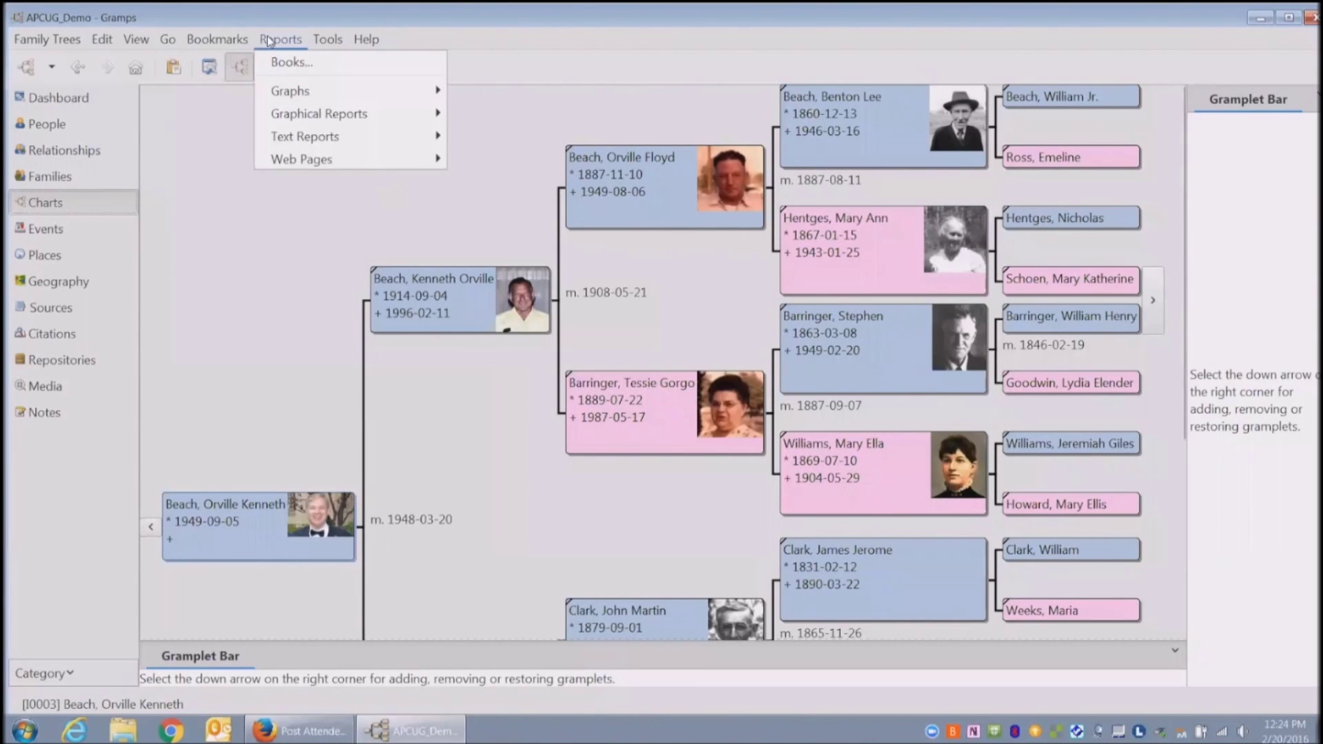
mouse_move(341, 119)
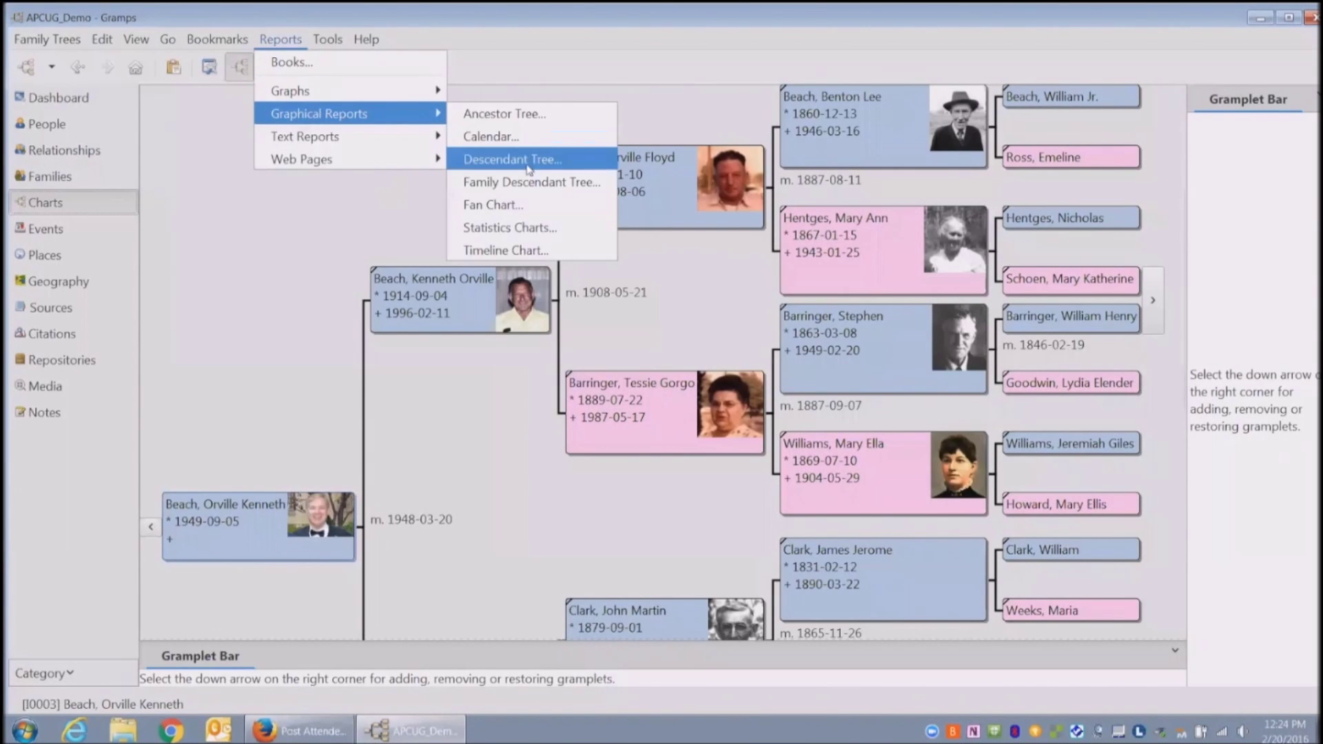
left_click(510, 204)
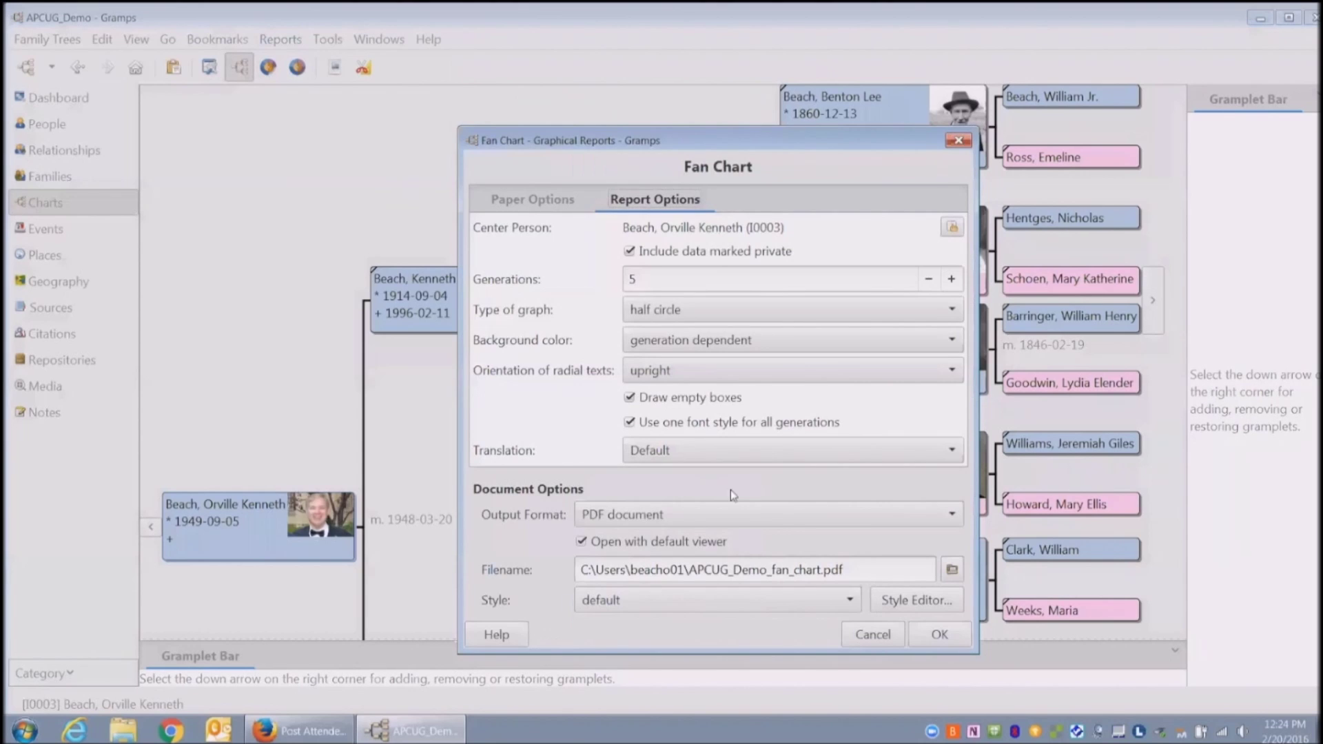
left_click(939, 634)
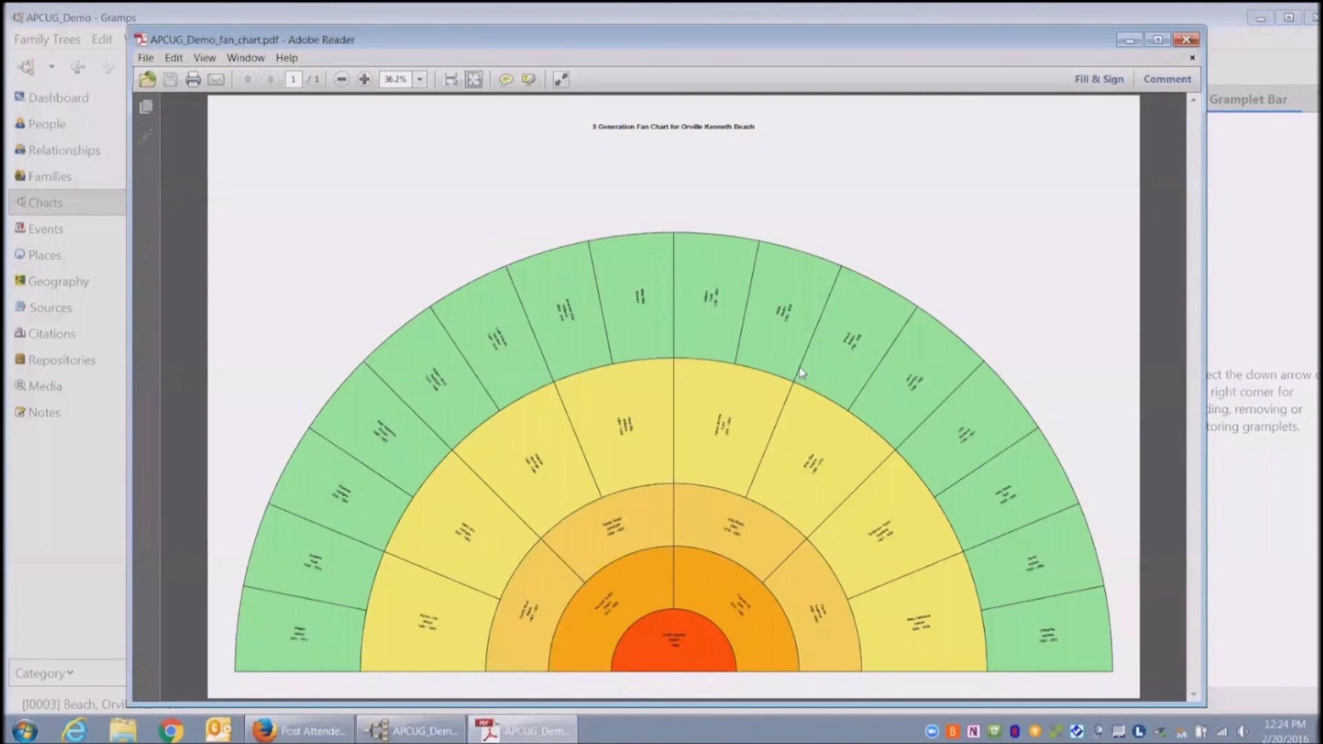
Zoom and pan around the 5 Generation Fan Chart up to its title, then close Adobe Reader
left_click(363, 79)
left_click(364, 79)
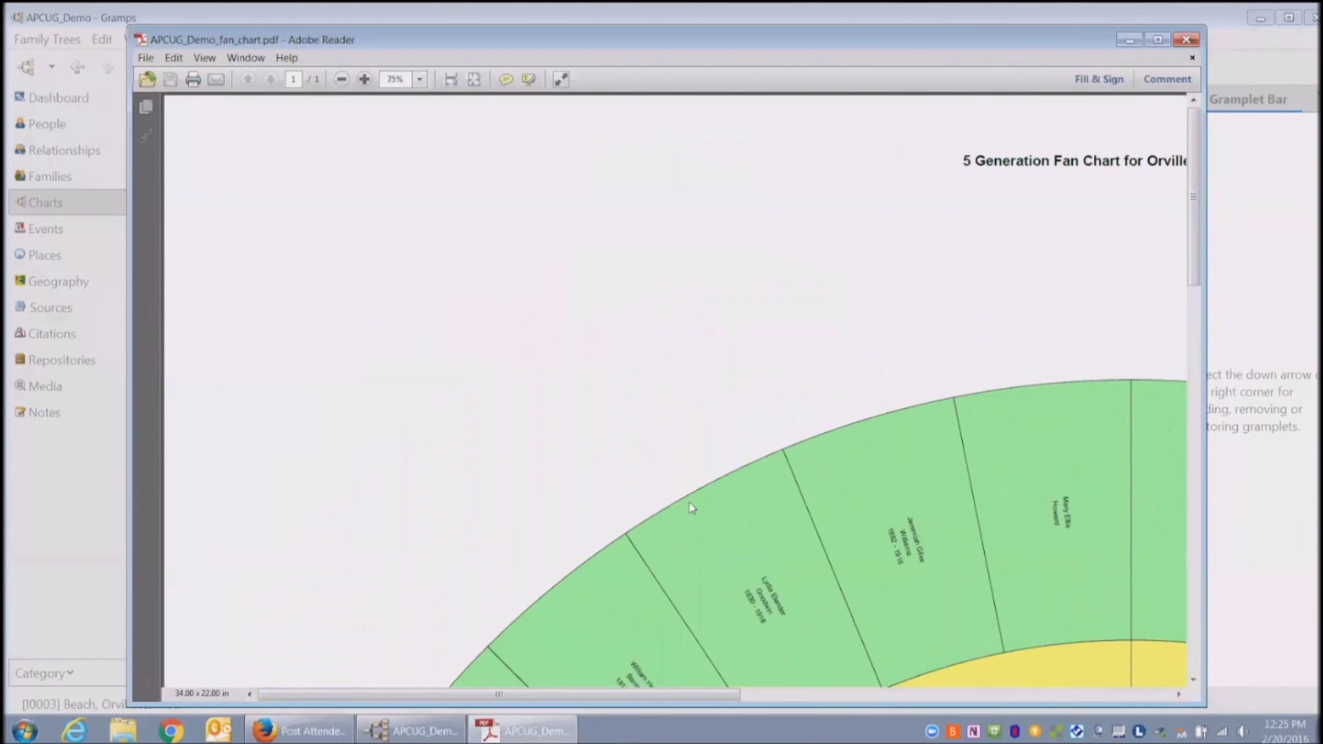
left_click_drag(498, 694, 839, 694)
scroll(839, 694, "down", 1)
scroll(680, 390, "down", 10)
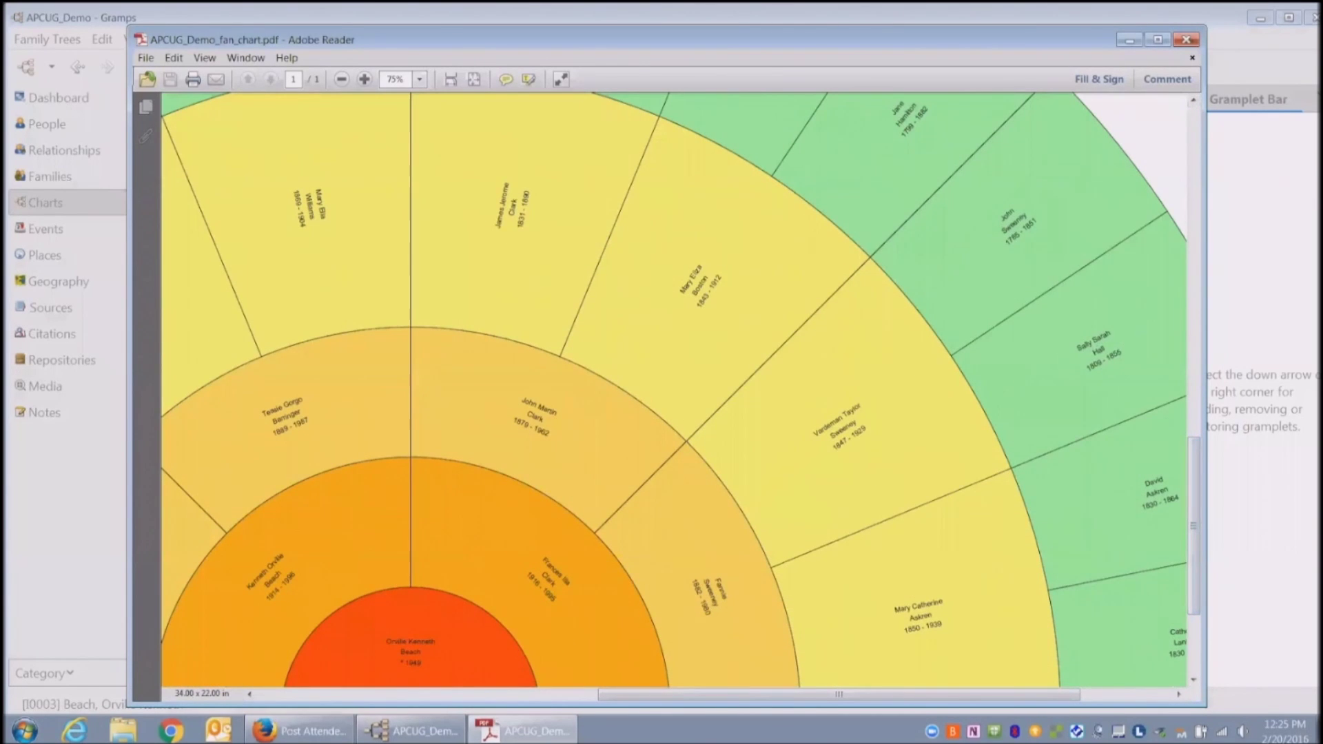
scroll(486, 550, "left", 9)
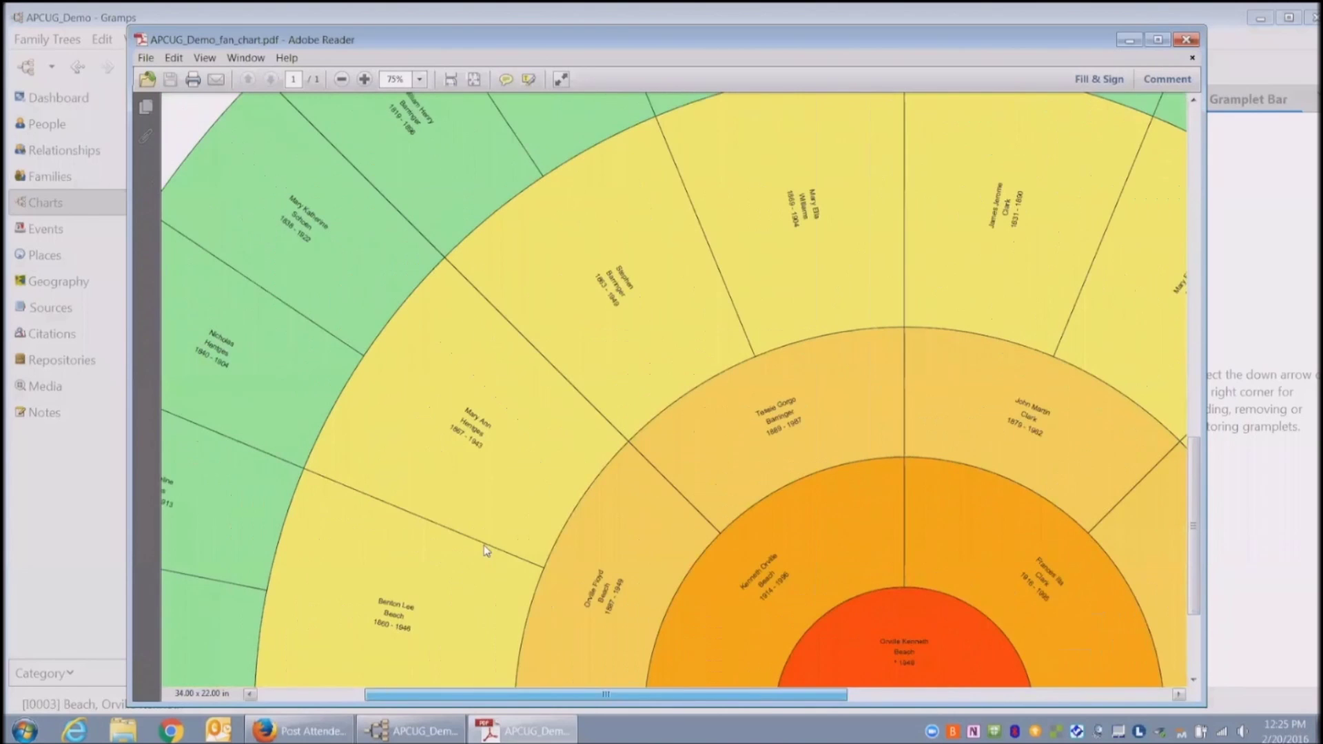
scroll(486, 550, "down", 2)
scroll(476, 565, "left", 4)
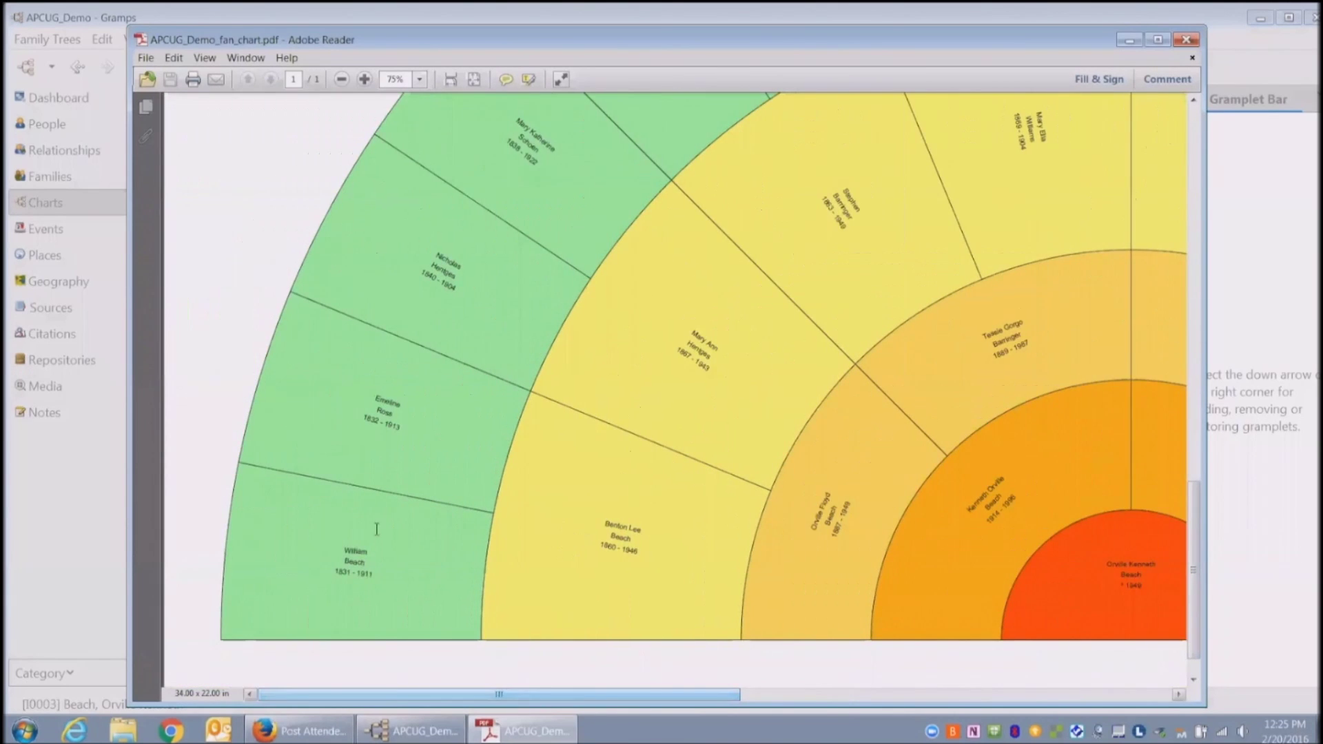
scroll(896, 572, "down", 1)
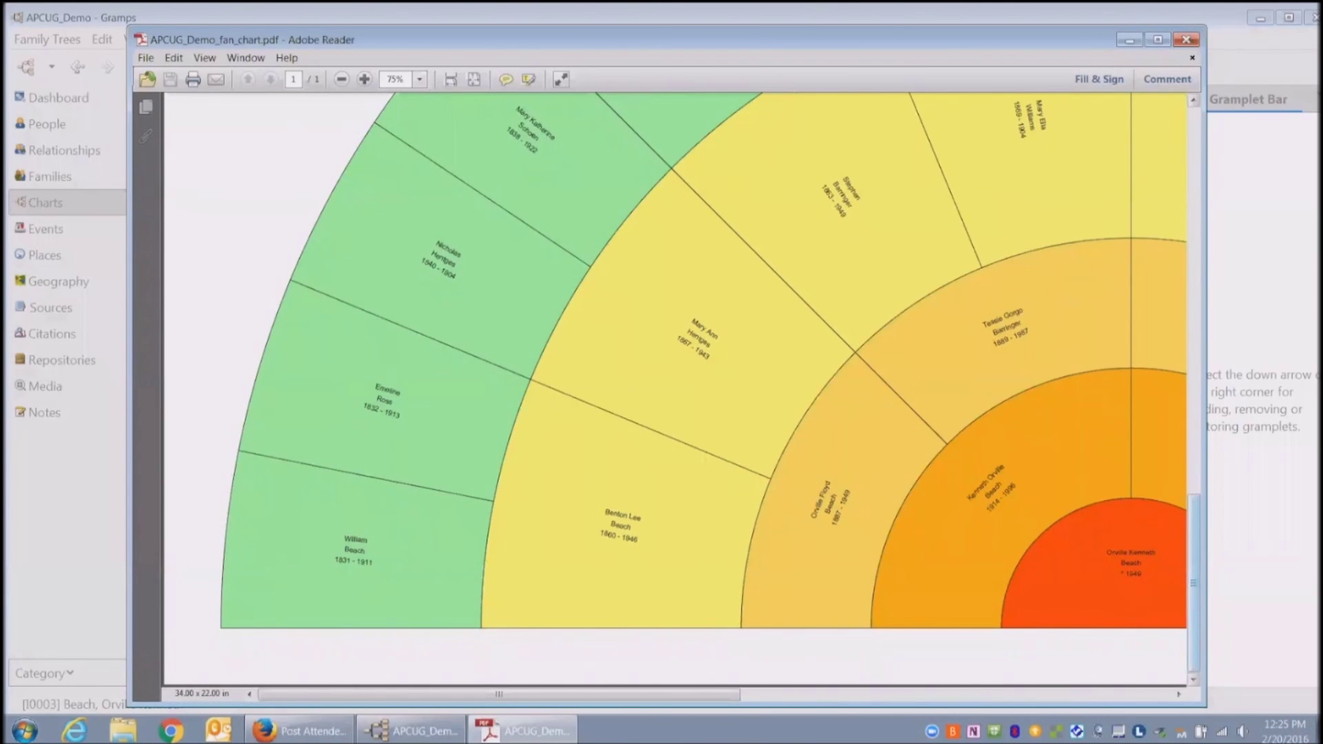
scroll(896, 572, "right", 5)
scroll(674, 360, "right", 10)
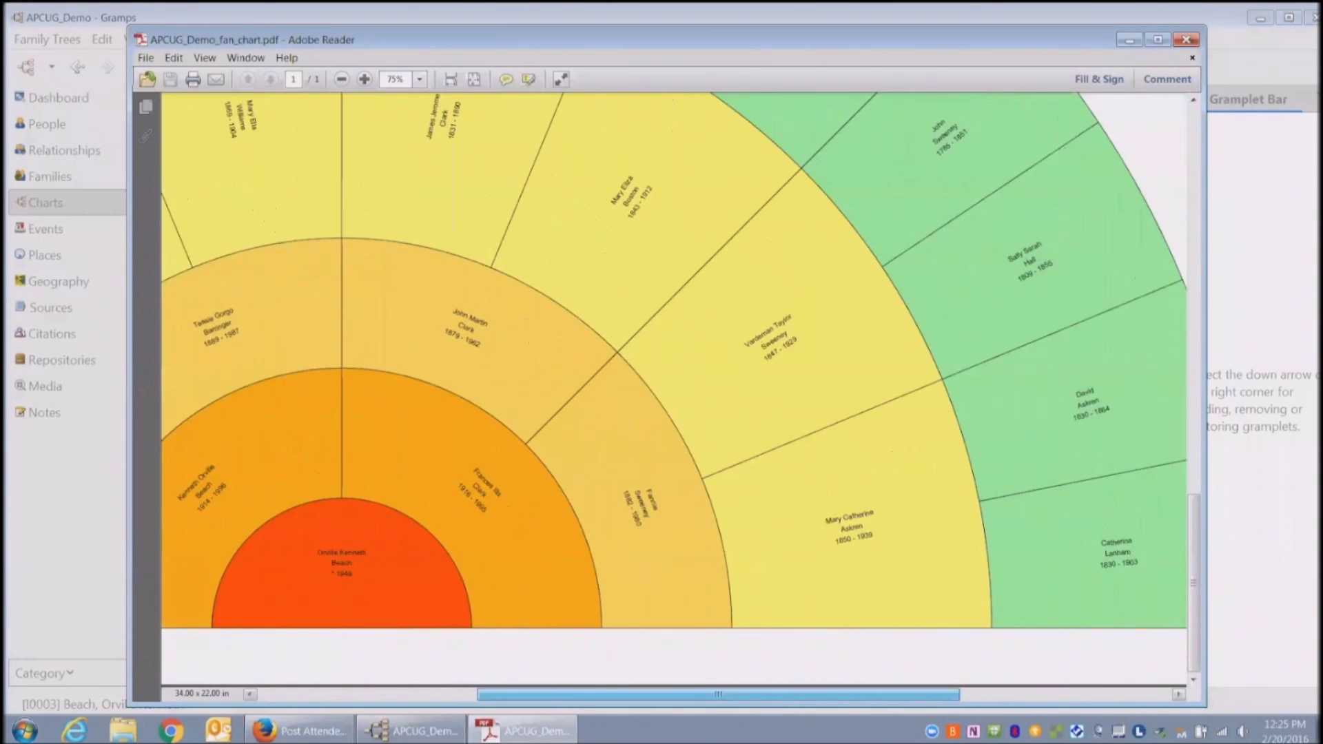
scroll(885, 542, "left", 3)
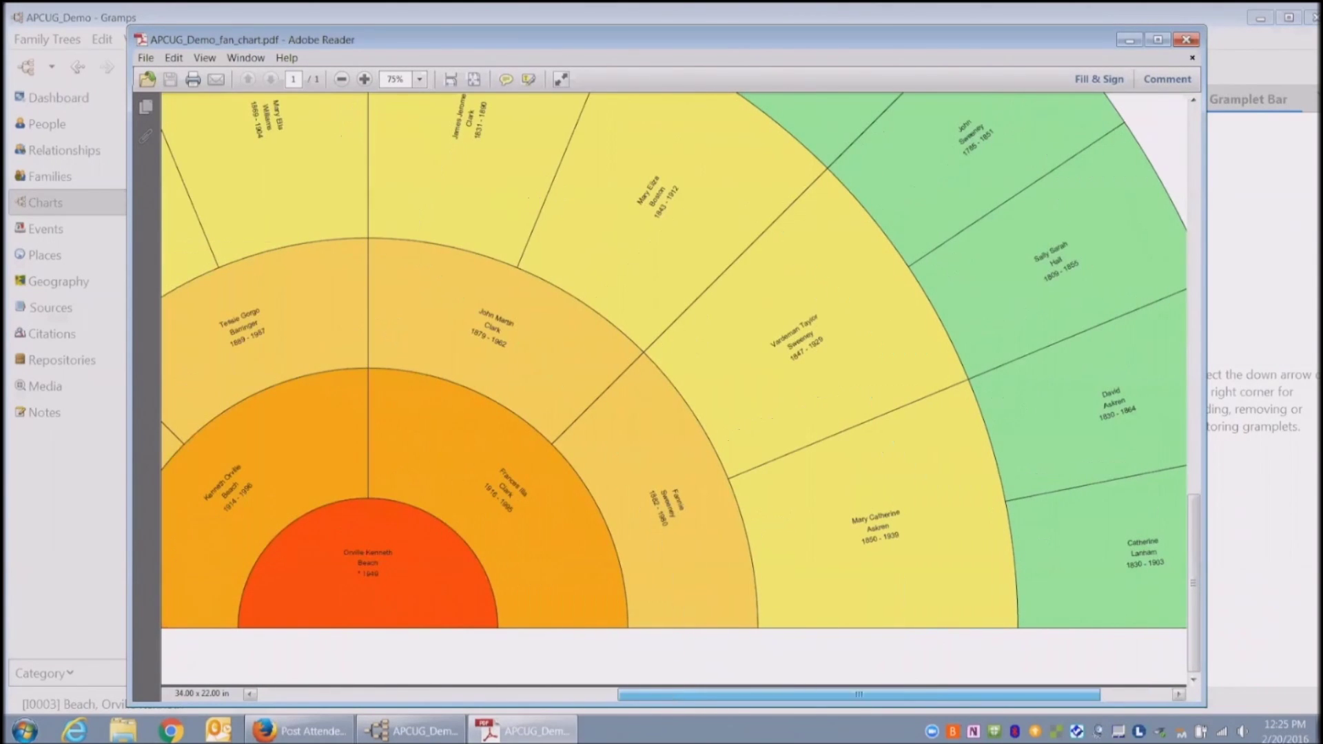
scroll(885, 542, "up", 5)
scroll(885, 540, "up", 10)
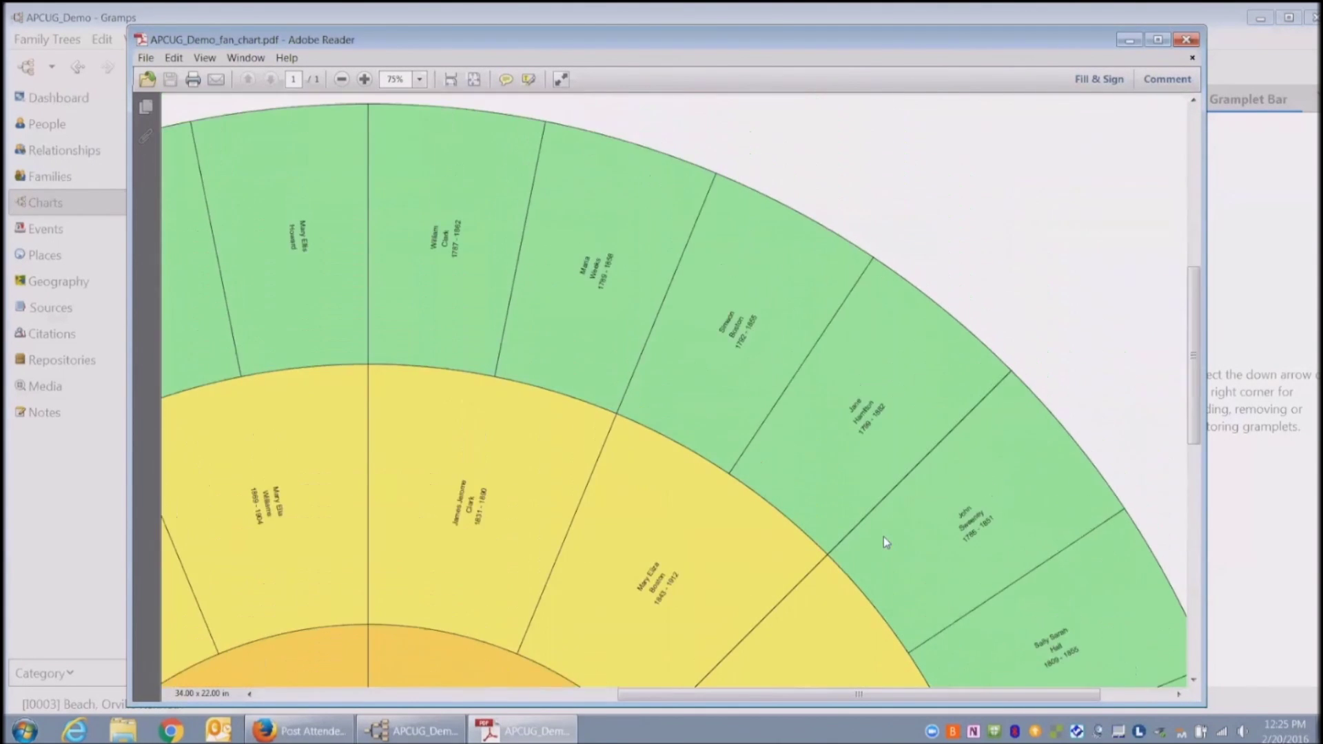
scroll(883, 536, "up", 1)
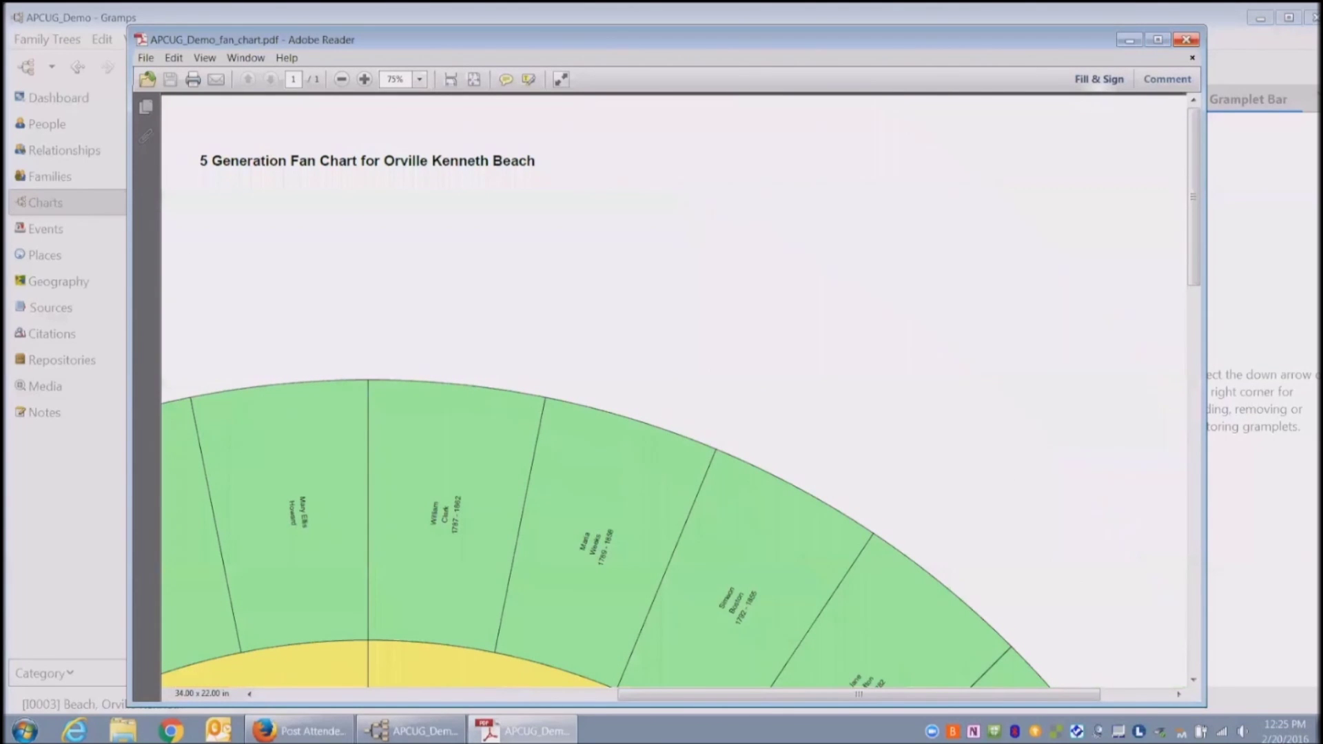
left_click(1185, 39)
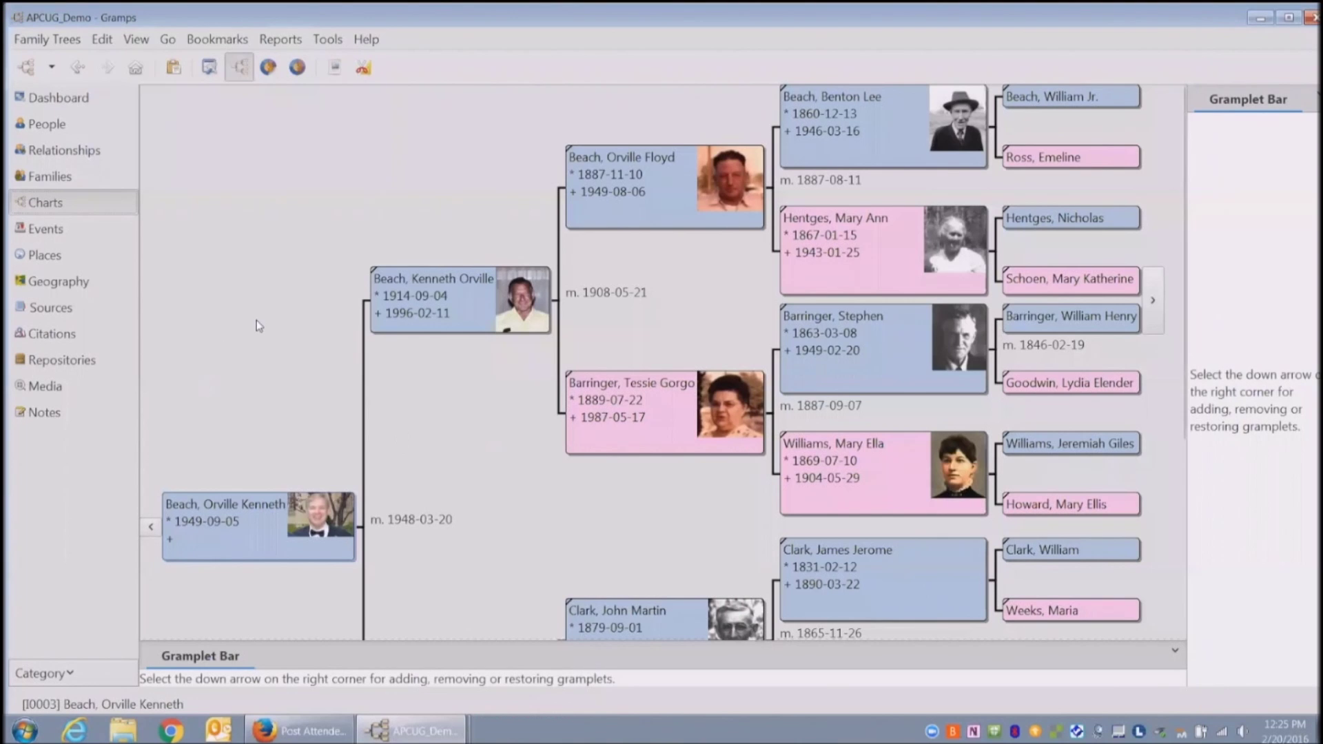
Switch to the Places list of 1635 places and scroll through it
left_click(49, 257)
scroll(496, 275, "down", 5)
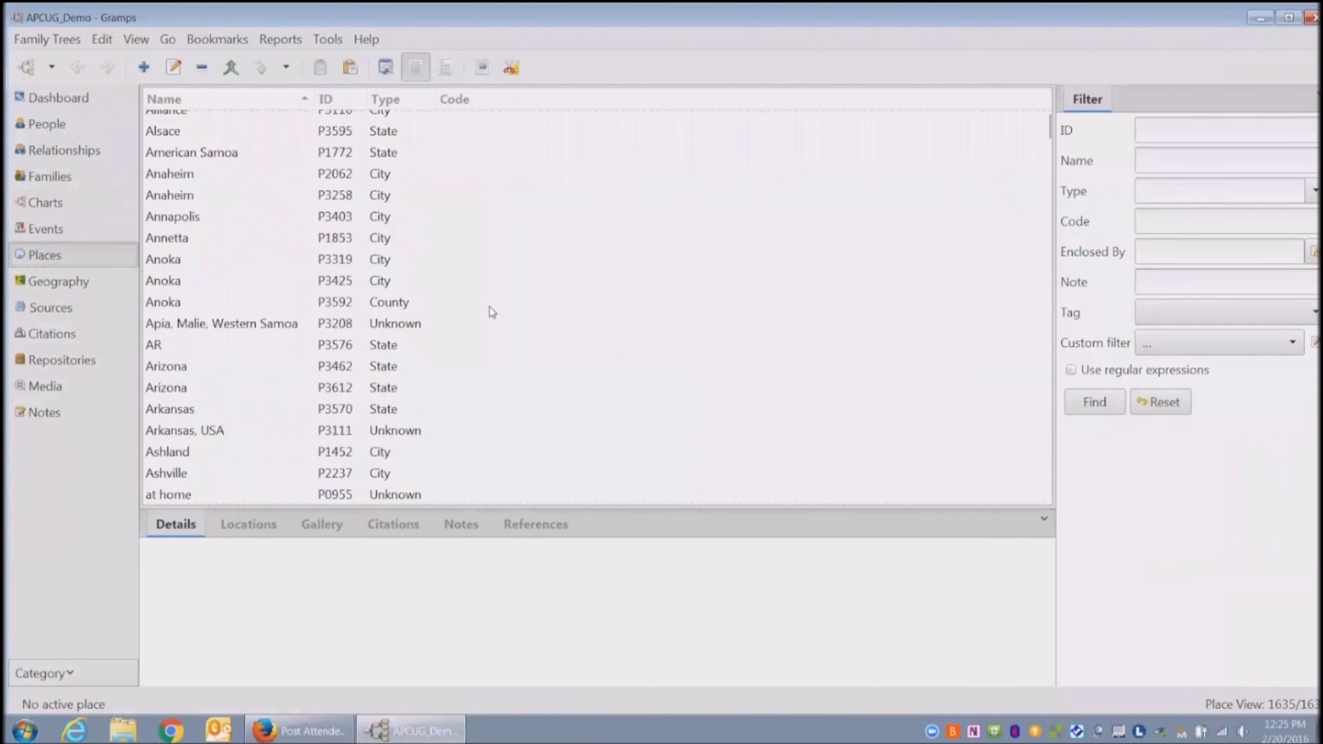
scroll(492, 312, "down", 4)
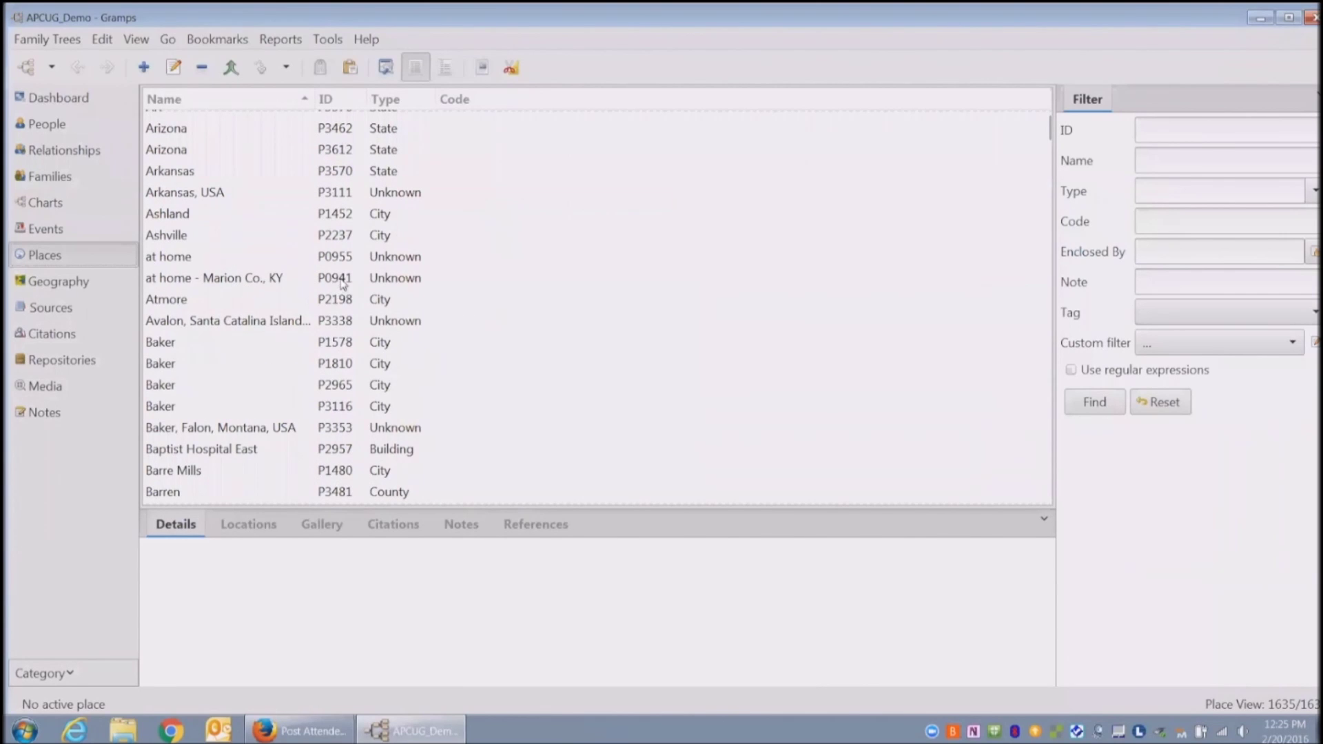
scroll(344, 296, "up", 2)
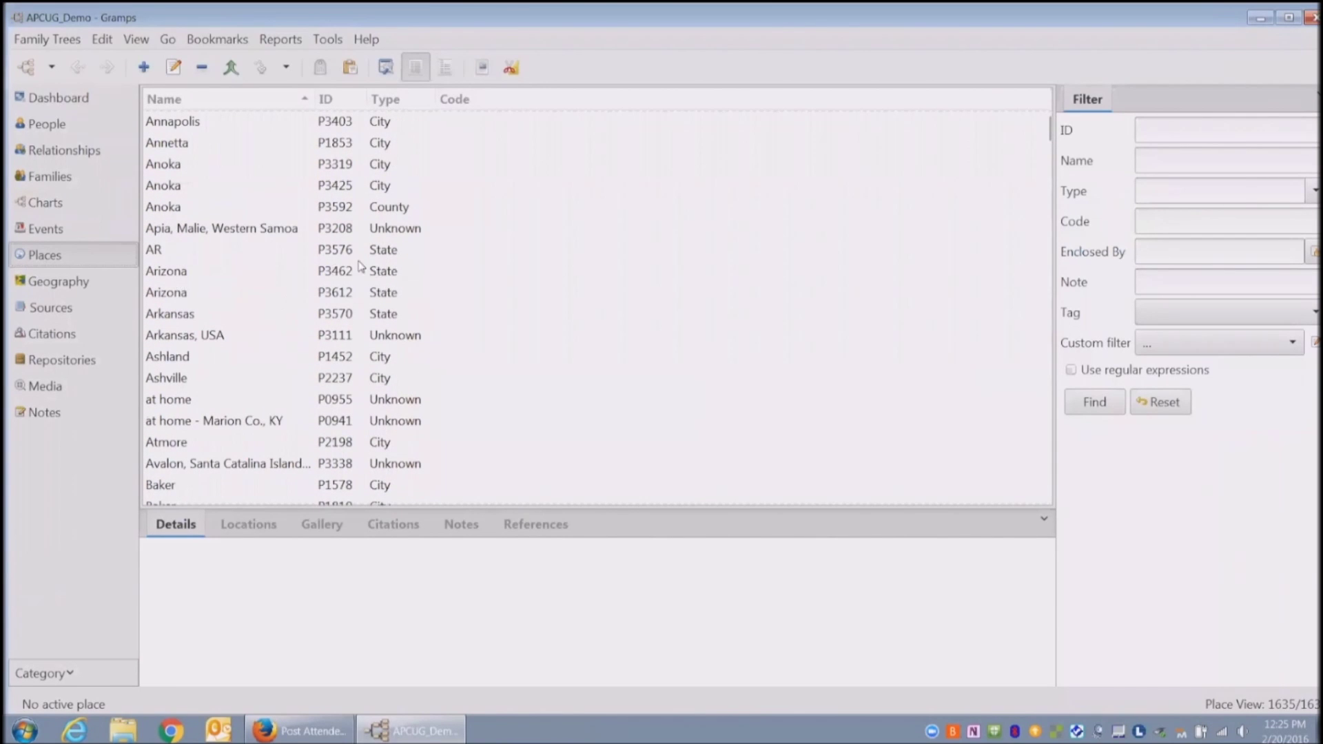
scroll(362, 266, "up", 3)
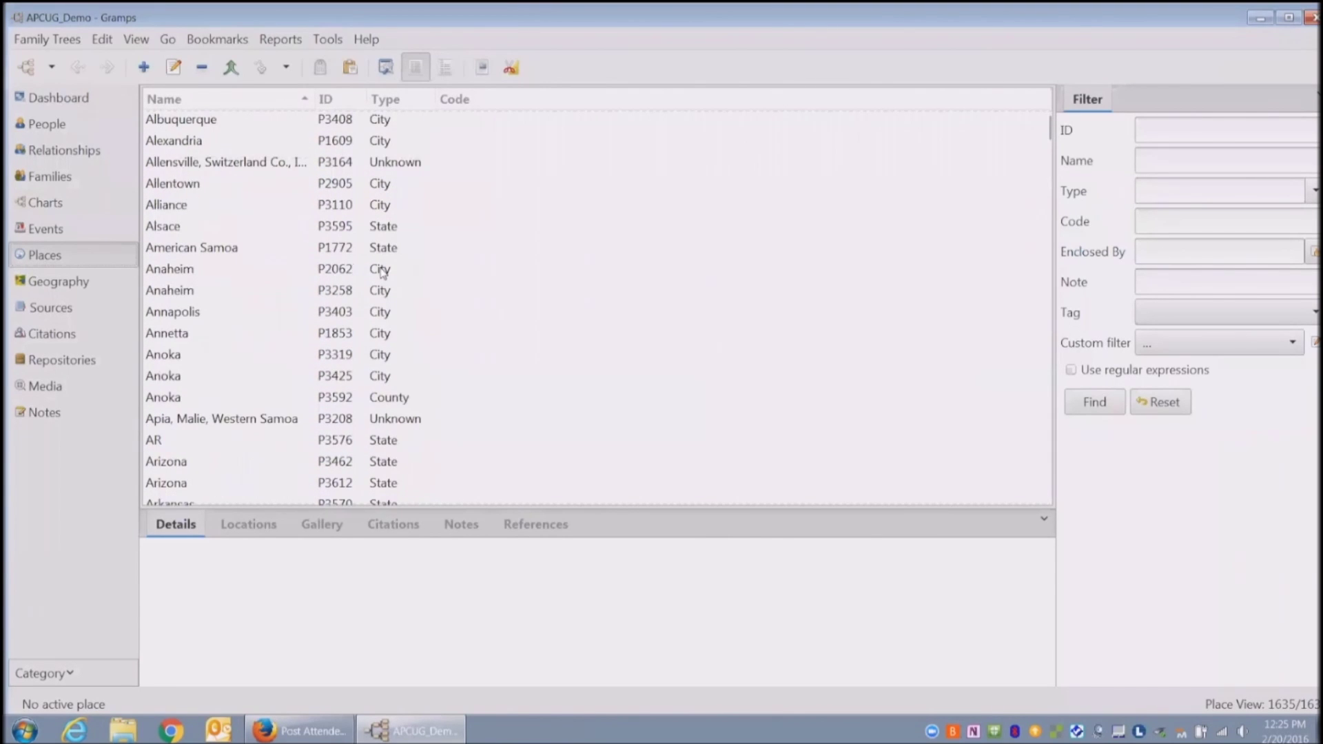
double_click(324, 314)
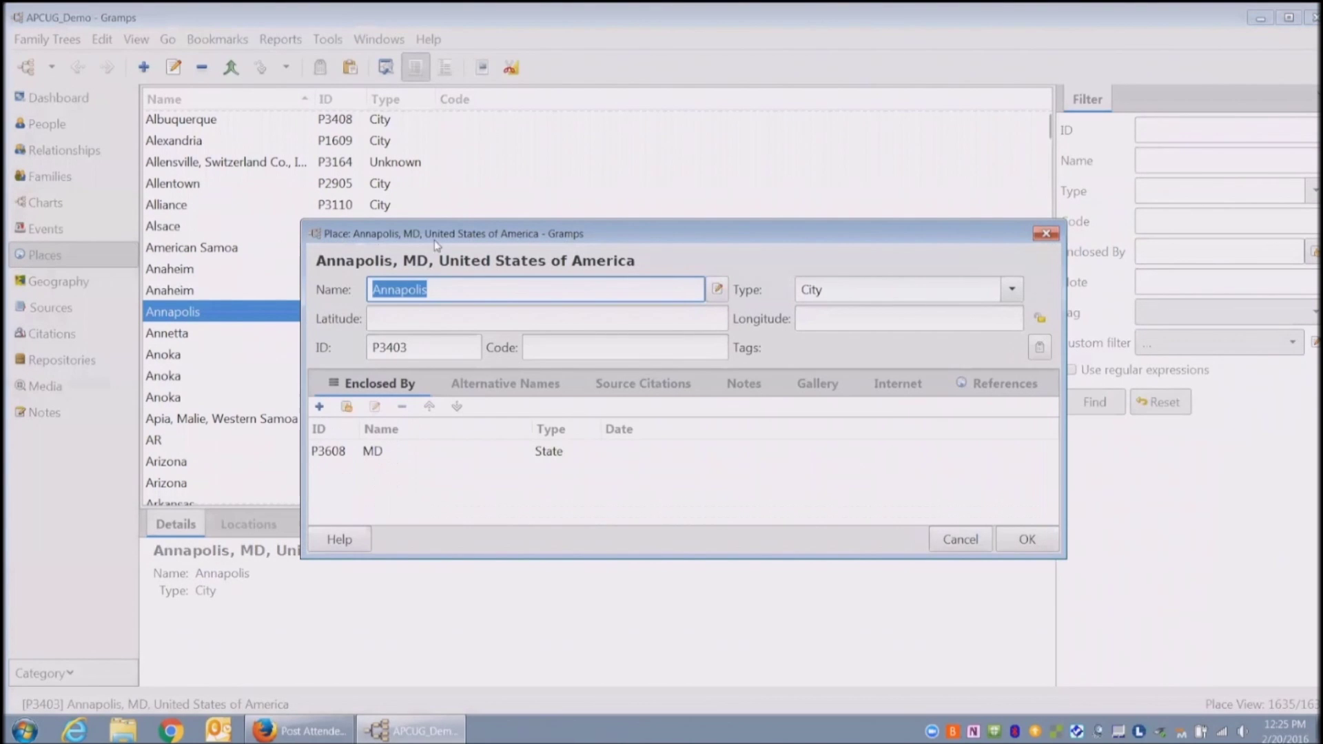
left_click_drag(441, 238, 371, 145)
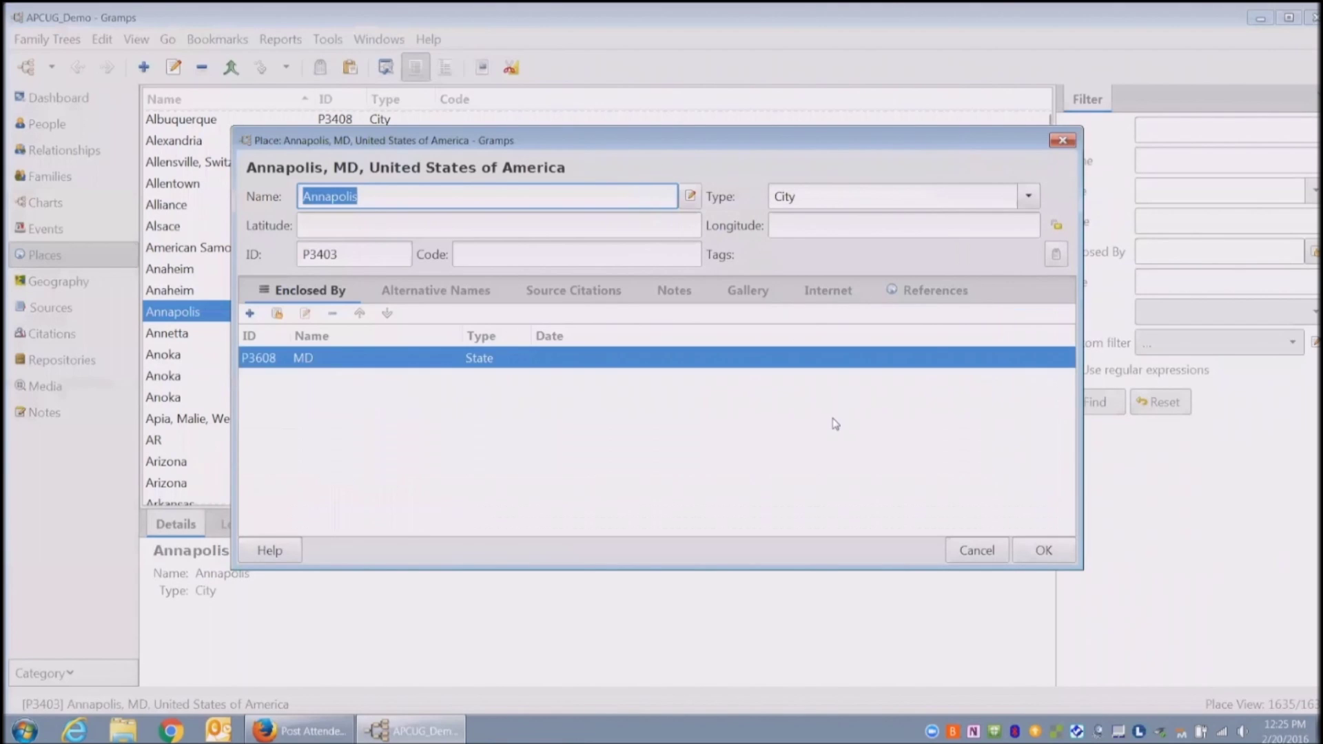
left_click(1062, 140)
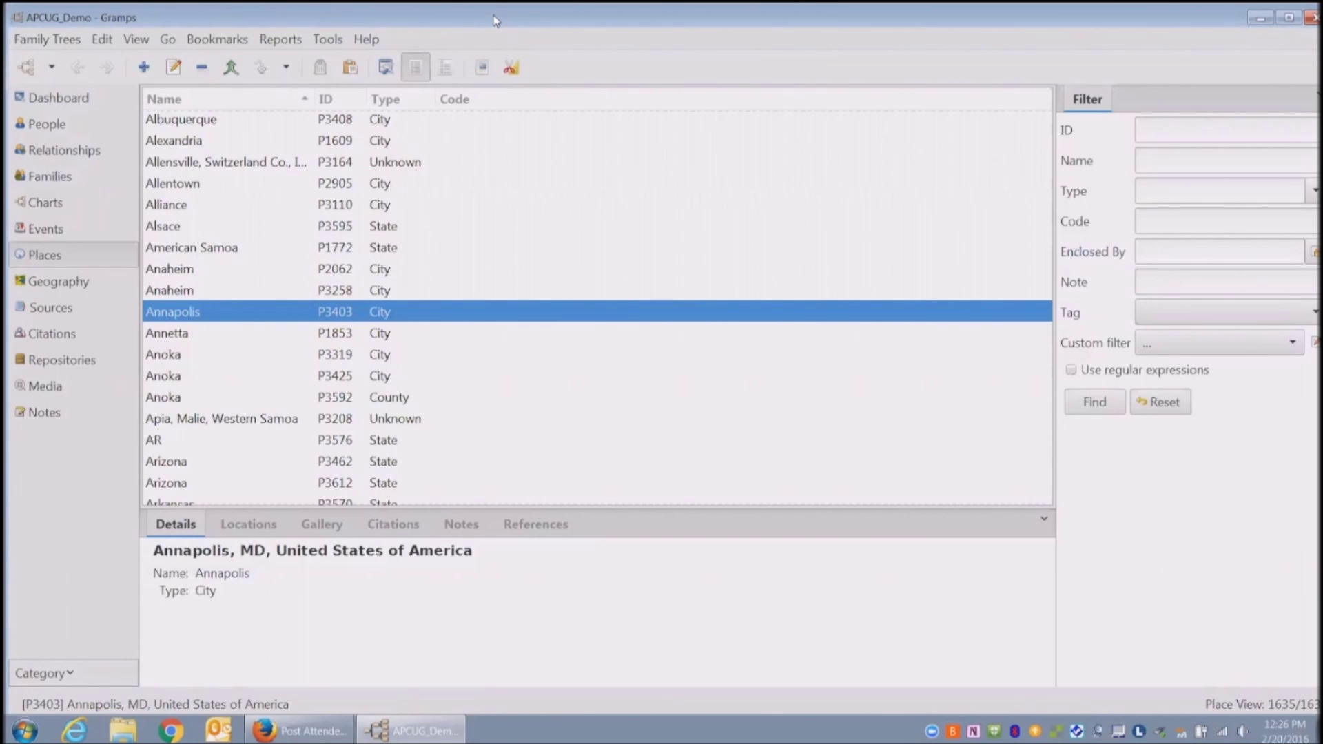
left_click(43, 283)
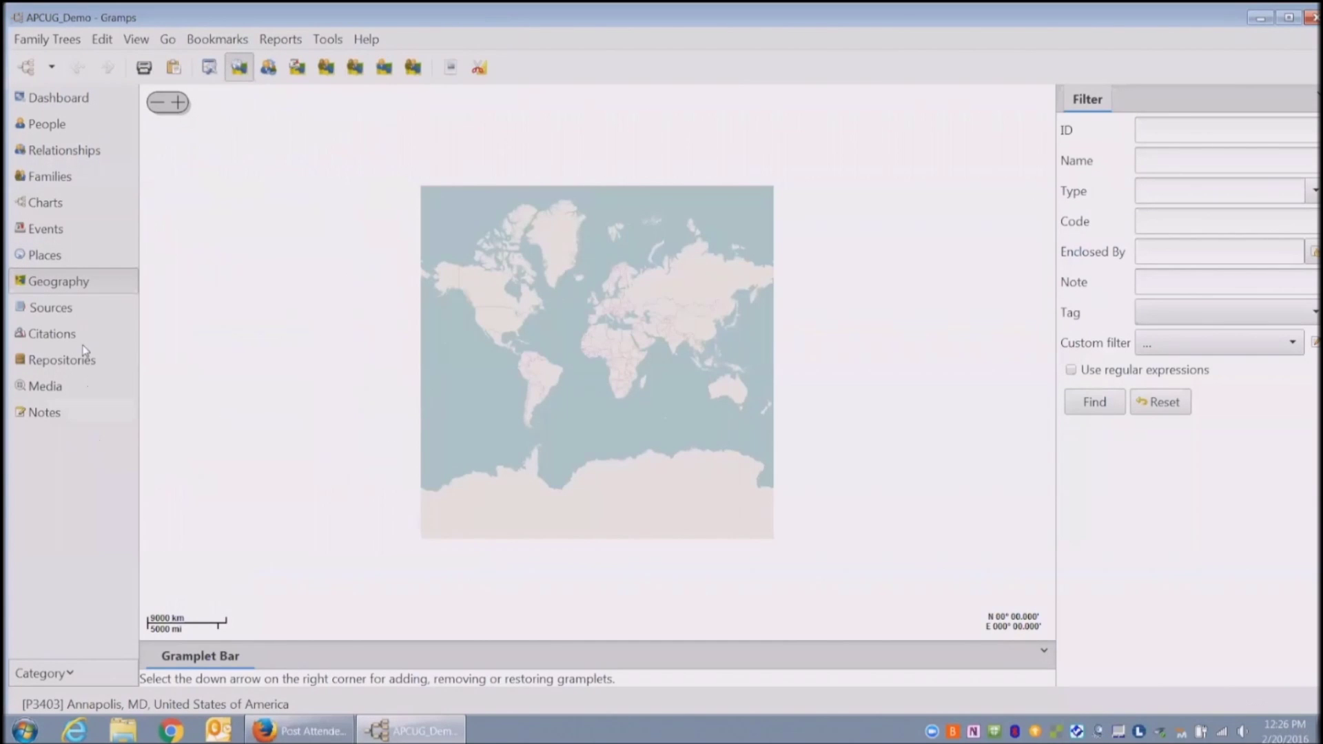
Show the Sources list of 219 sources and widen the Title column to read full titles
left_click(76, 309)
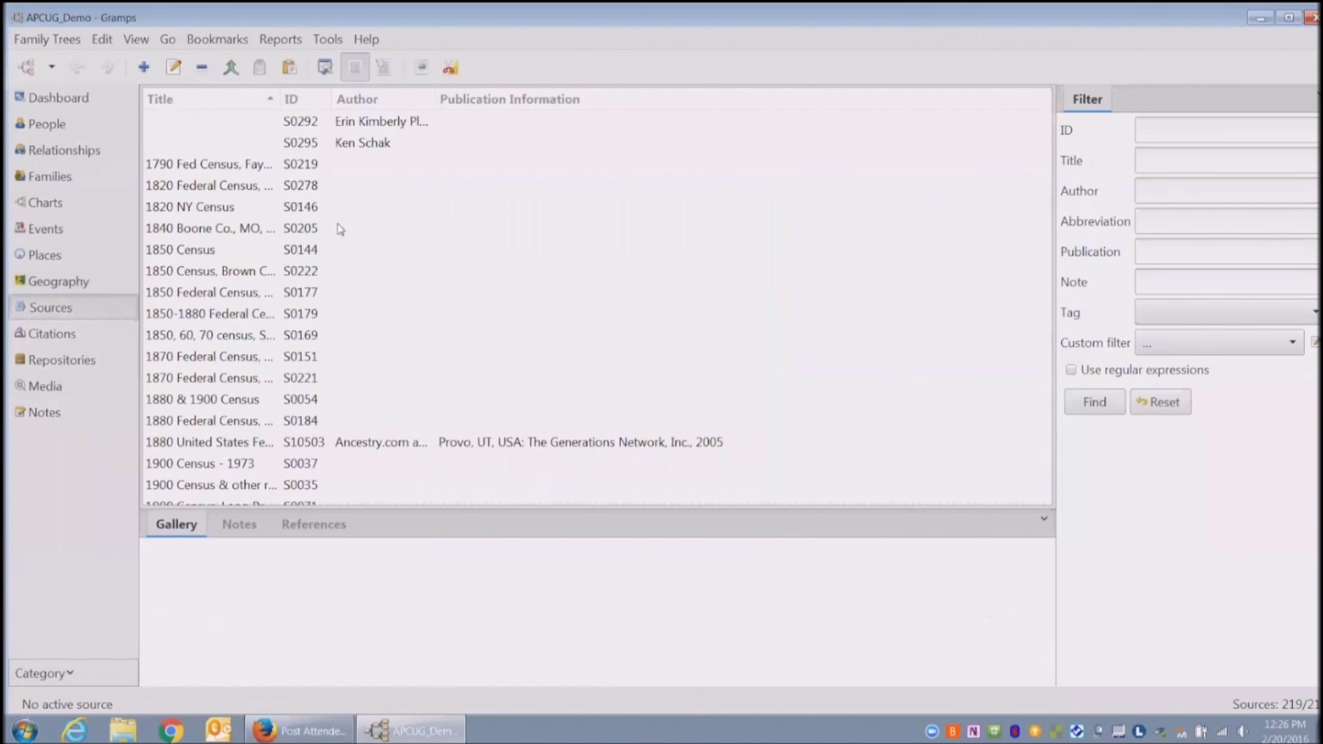
scroll(340, 229, "down", 2)
scroll(327, 217, "up", 1)
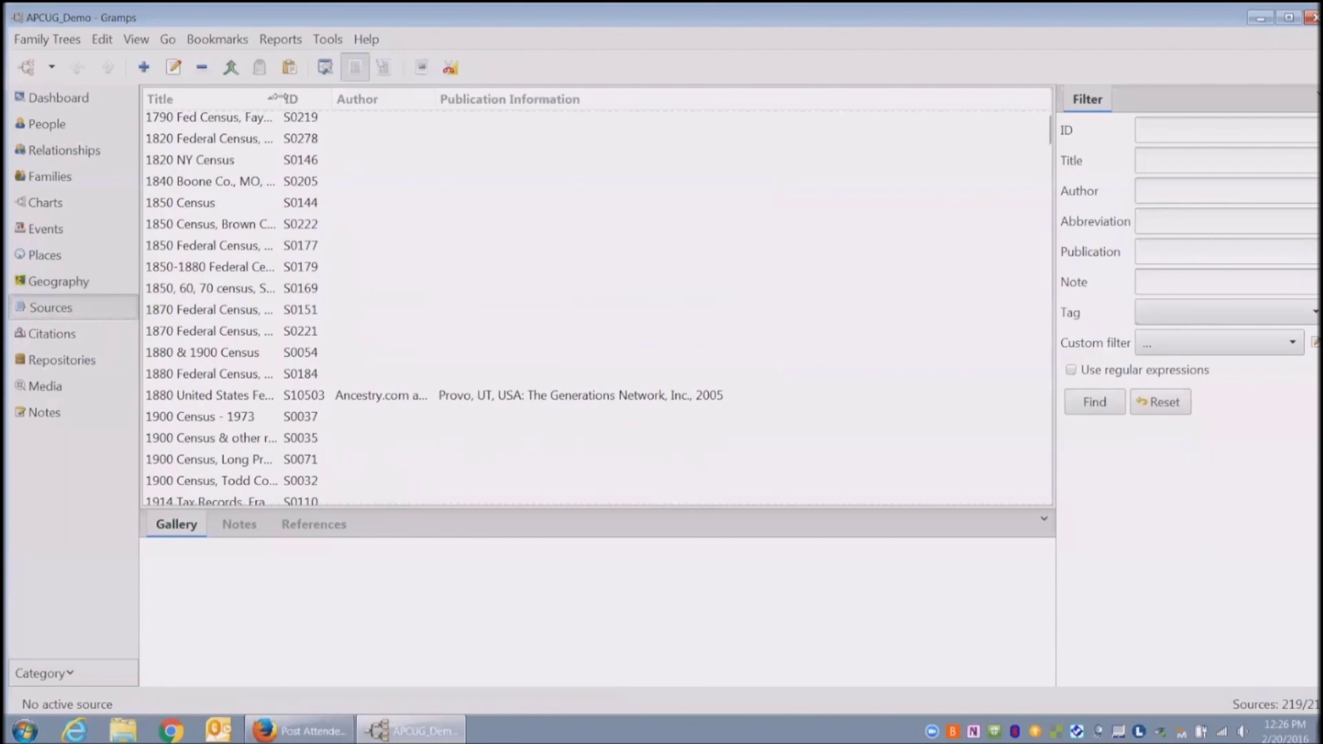
left_click_drag(275, 98, 423, 98)
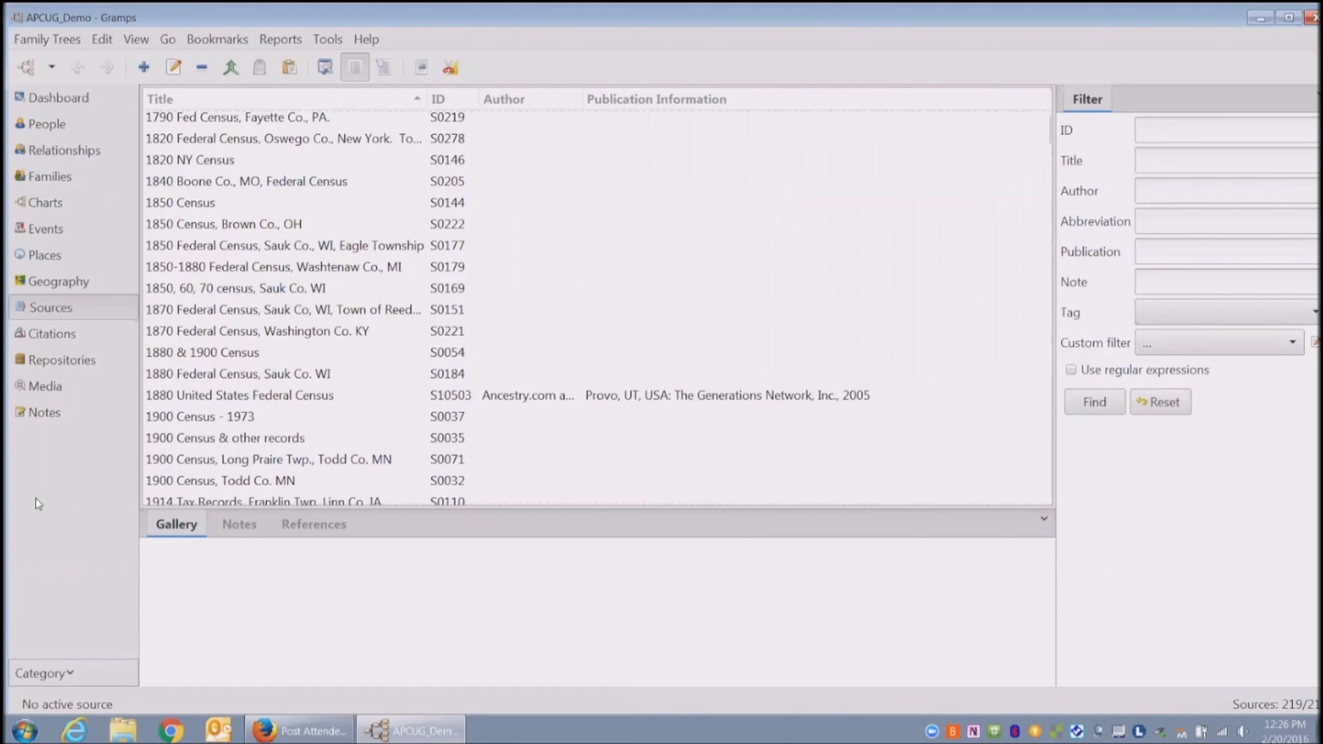
Switch to the Citations list and scroll through its entries
left_click(42, 336)
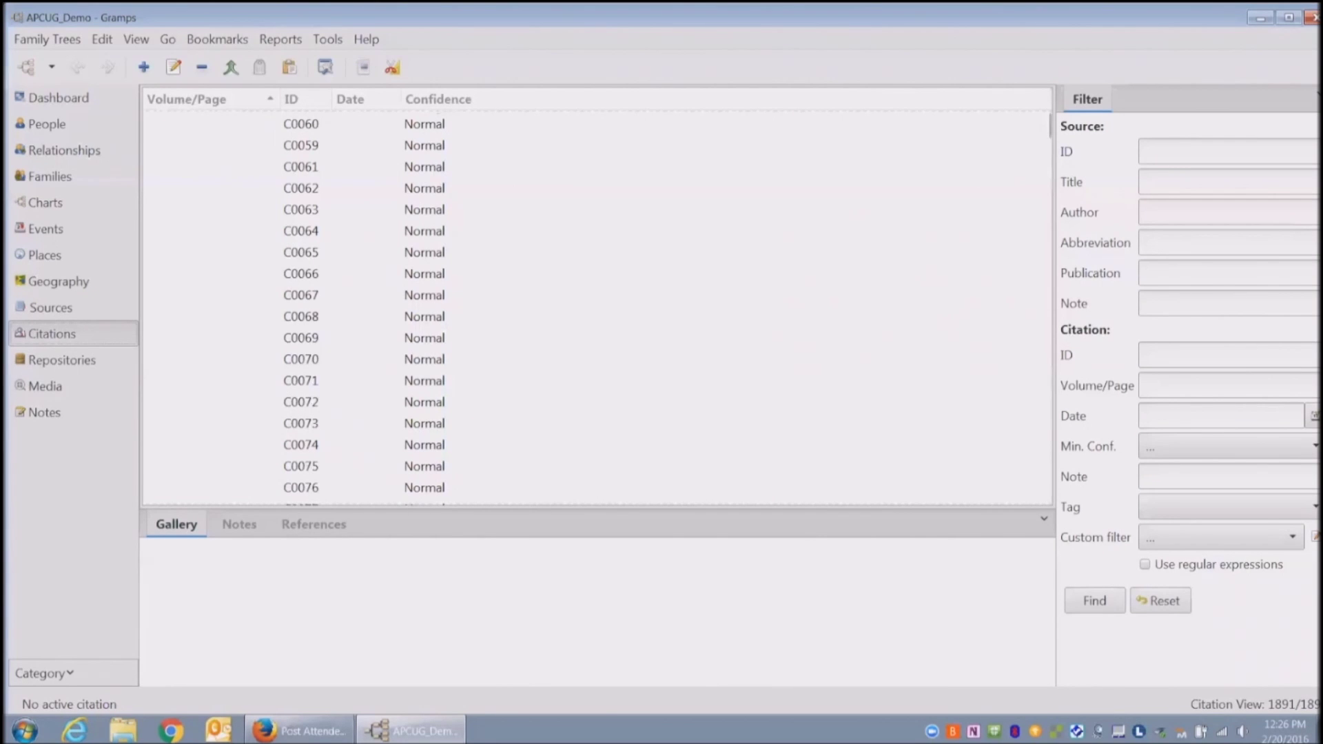
scroll(596, 307, "down", 20)
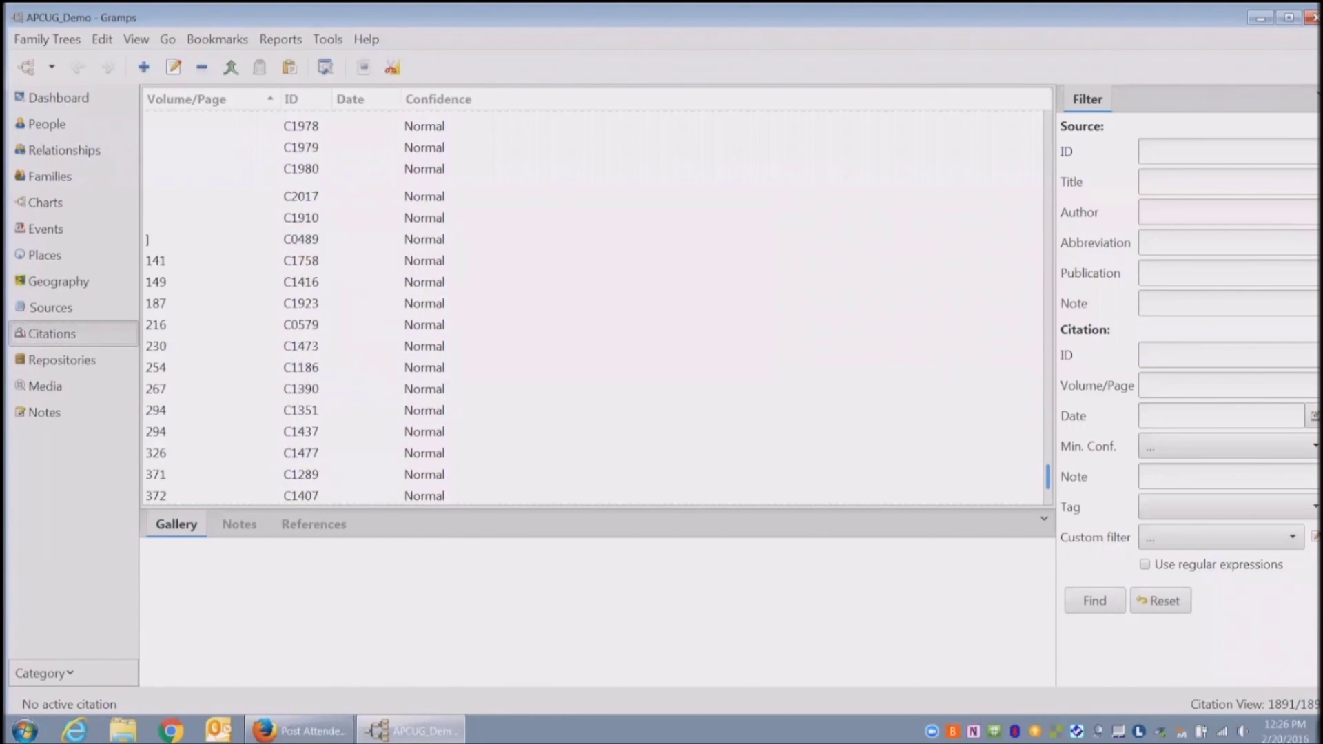
scroll(596, 307, "down", 20)
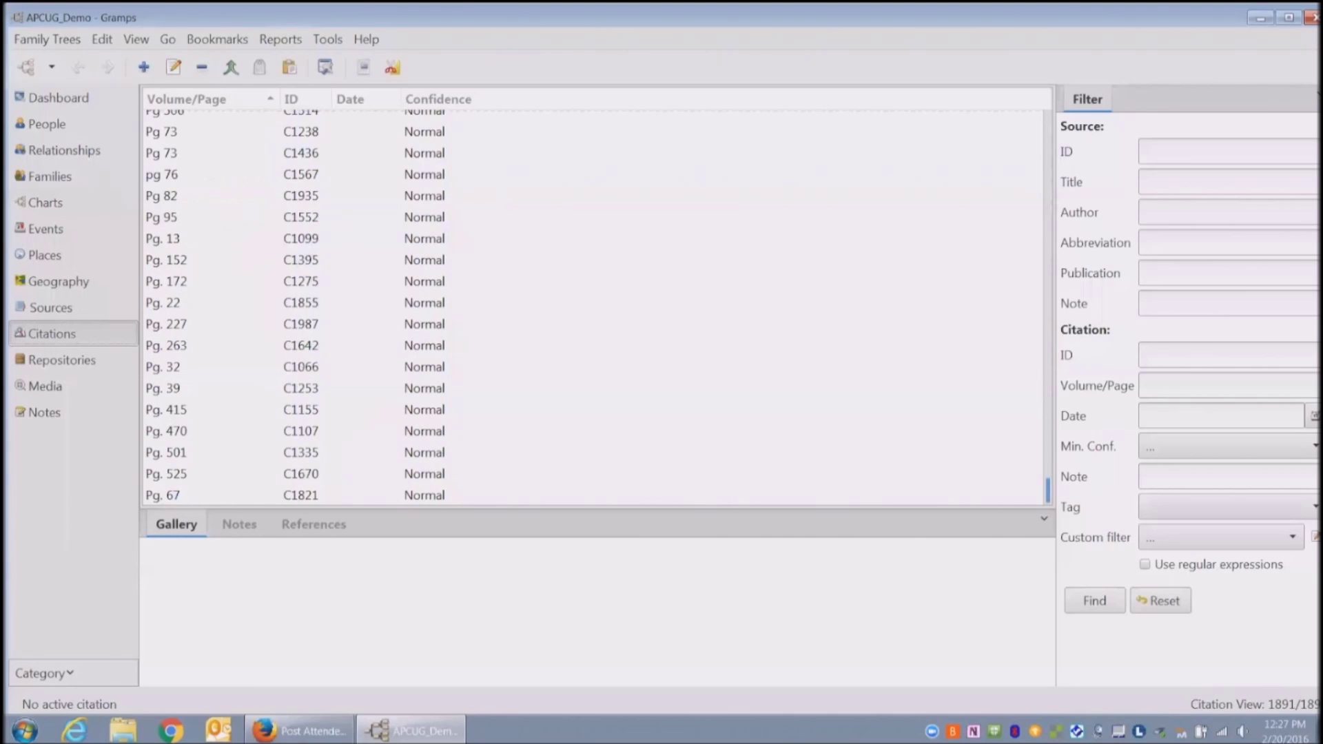
scroll(670, 454, "up", 15)
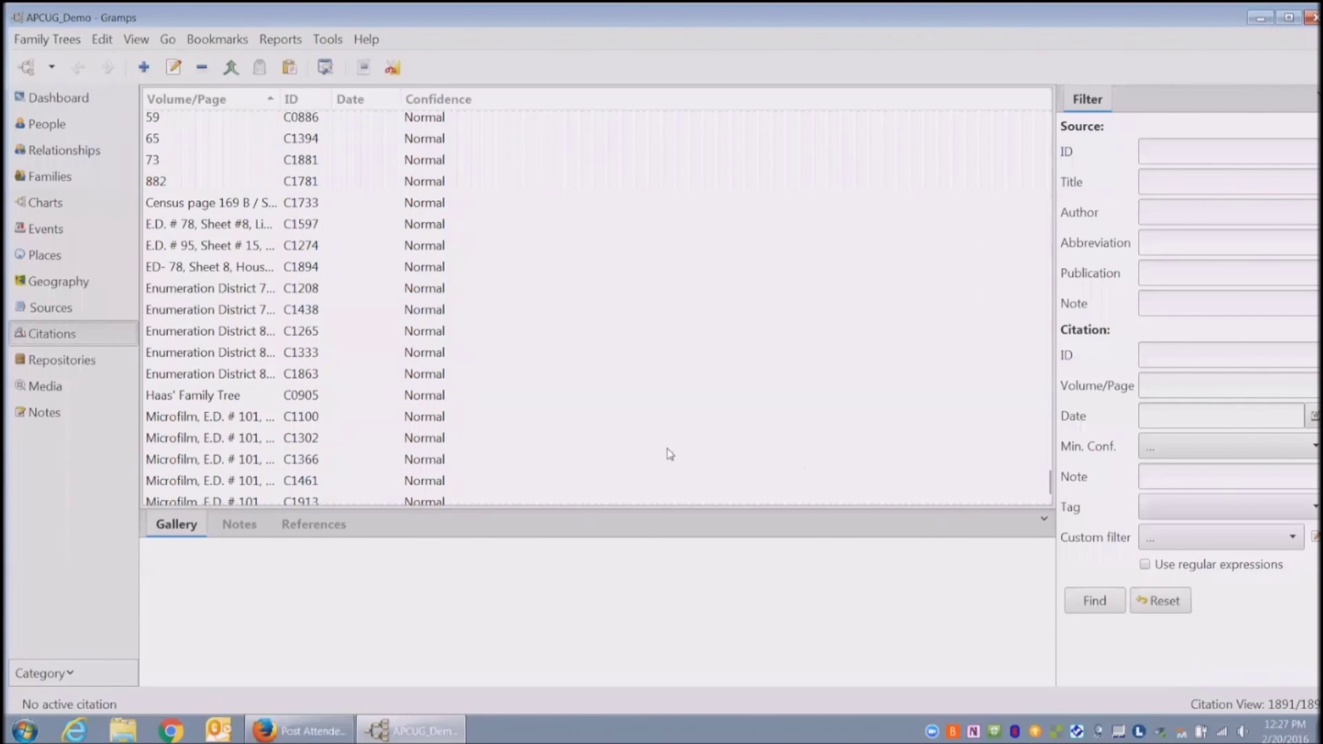
Open citation C1100 in an enlarged editor, select 'Visitation' in Volume/Page, then close it
double_click(253, 421)
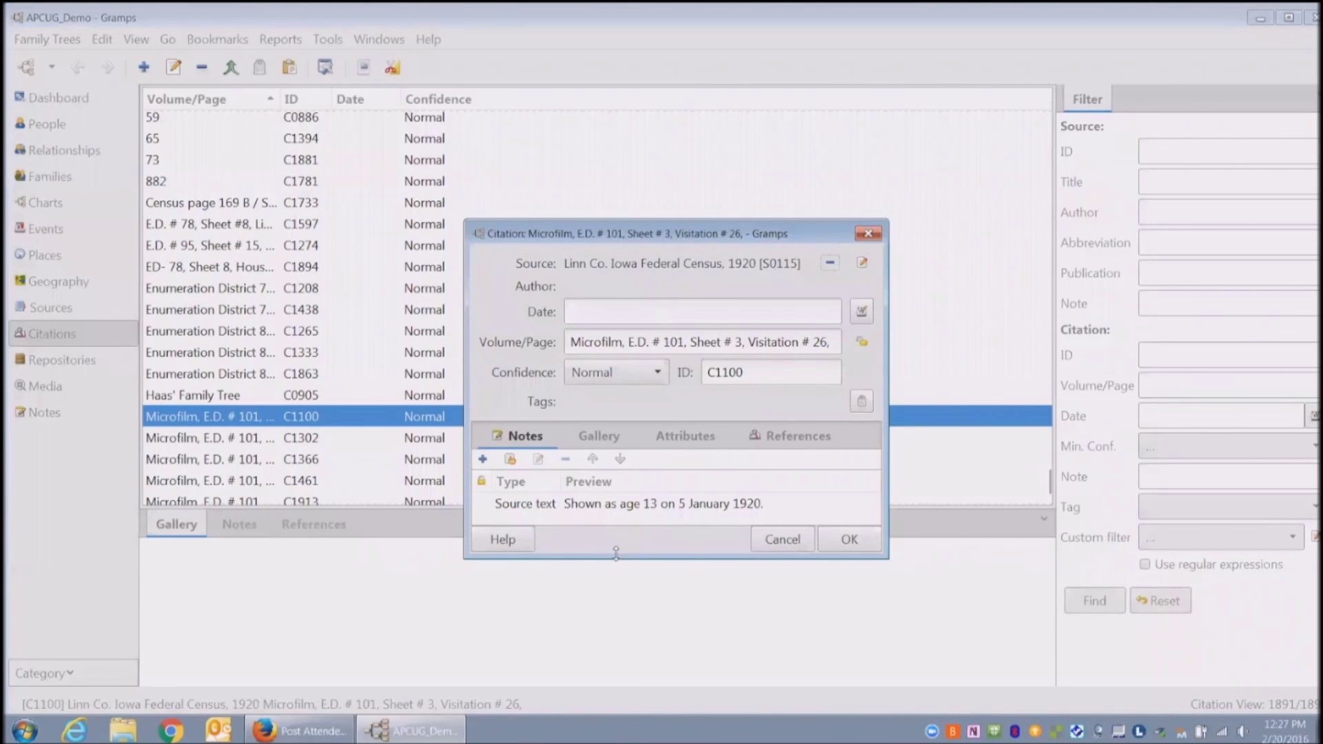
left_click_drag(617, 553, 616, 618)
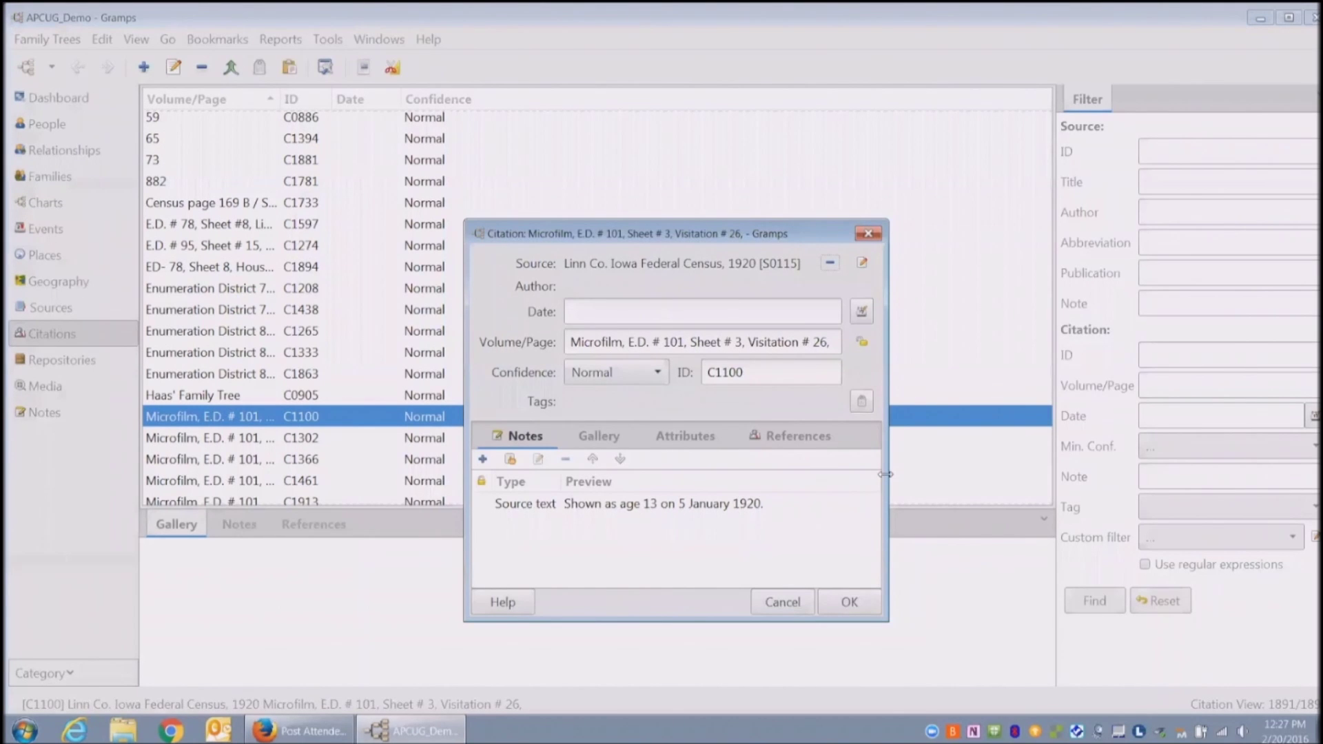
left_click_drag(886, 474, 1107, 474)
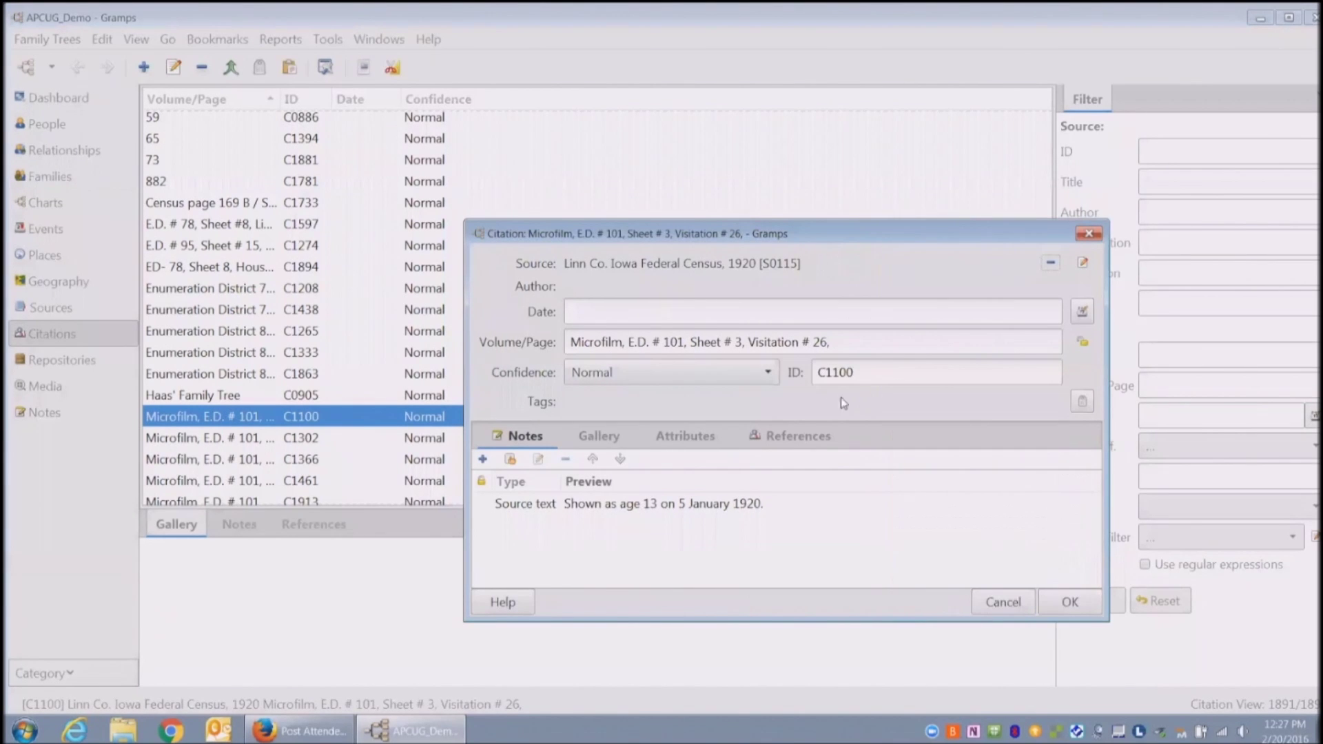
left_click(773, 343)
left_click_drag(798, 342, 743, 344)
left_click(799, 503)
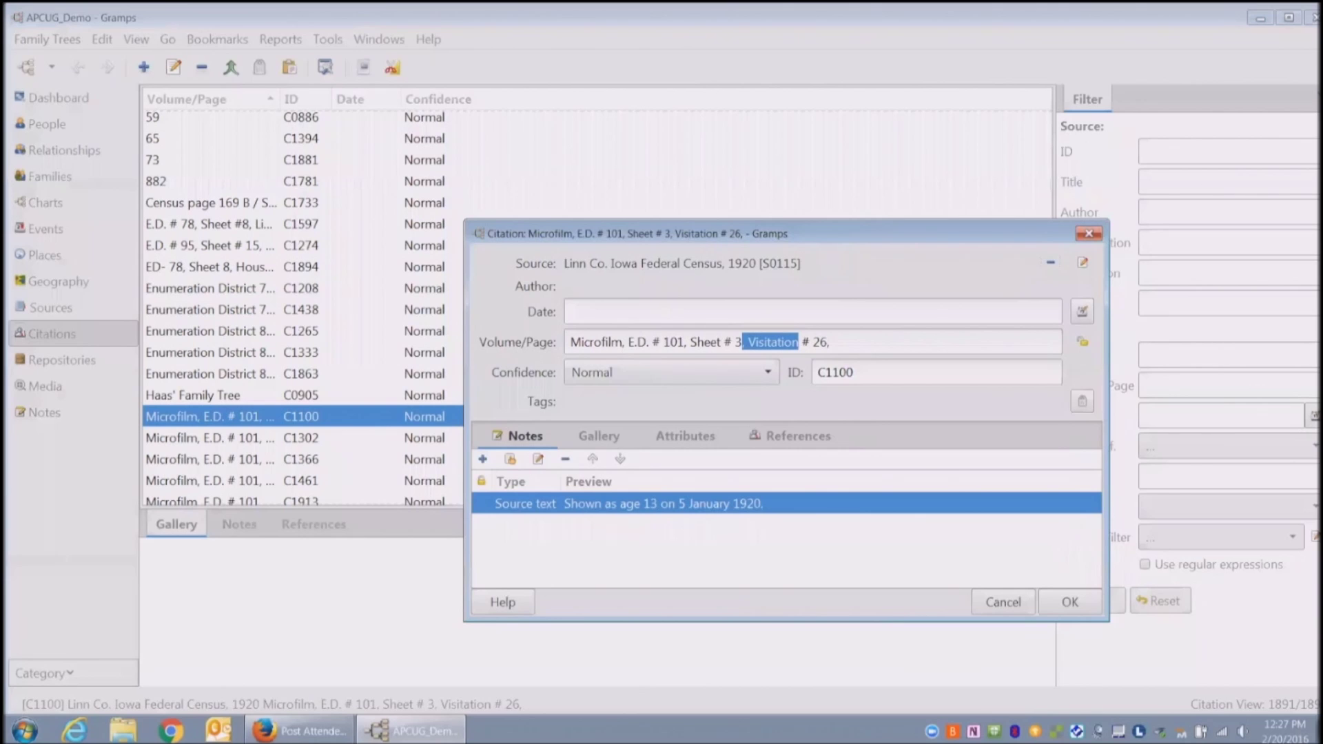
left_click(1089, 234)
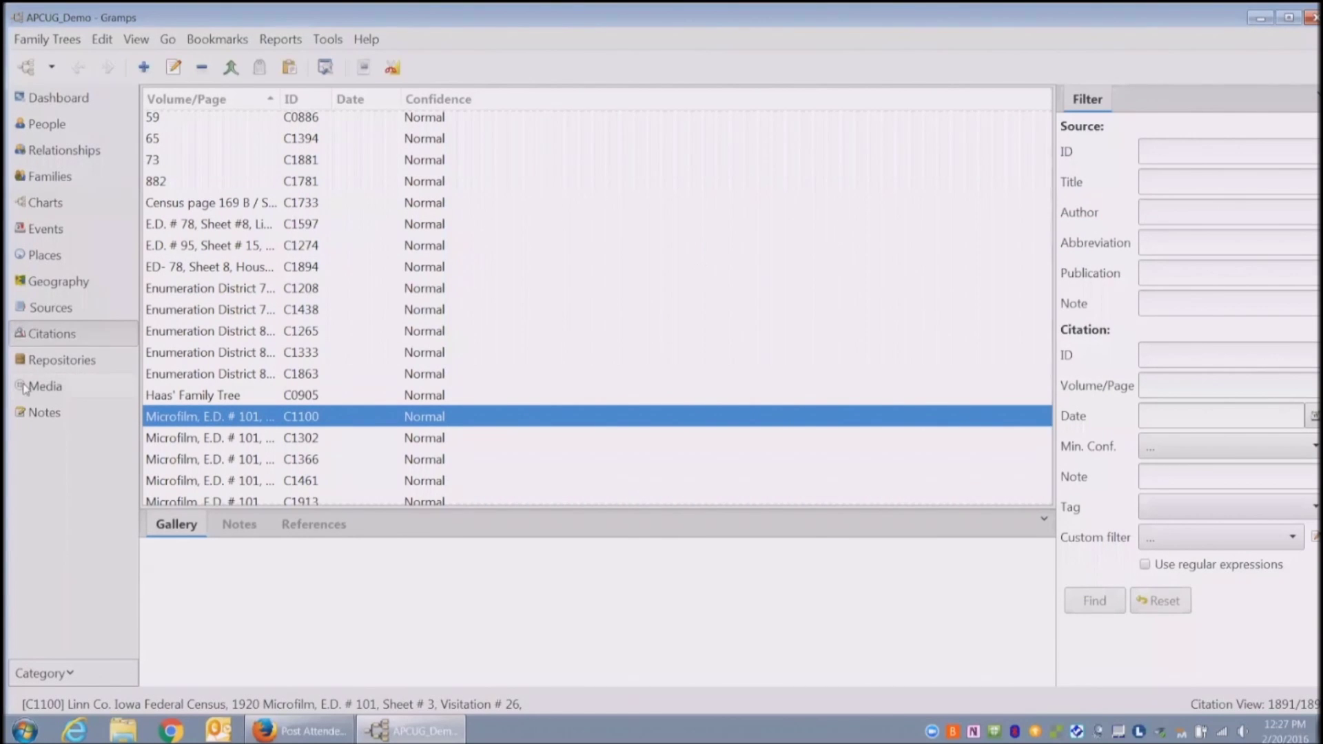
Show the Media list of 210 images and widen the Path column to show full file paths
left_click(52, 365)
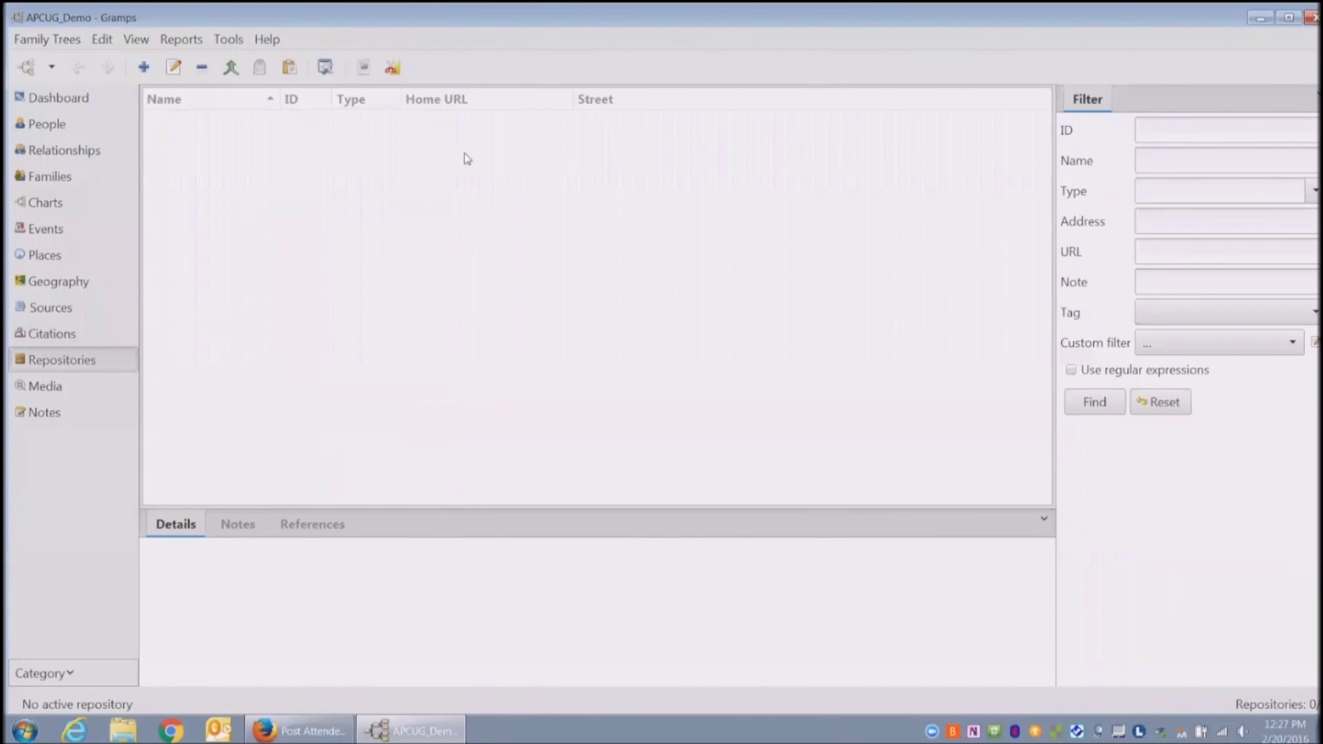
left_click(65, 390)
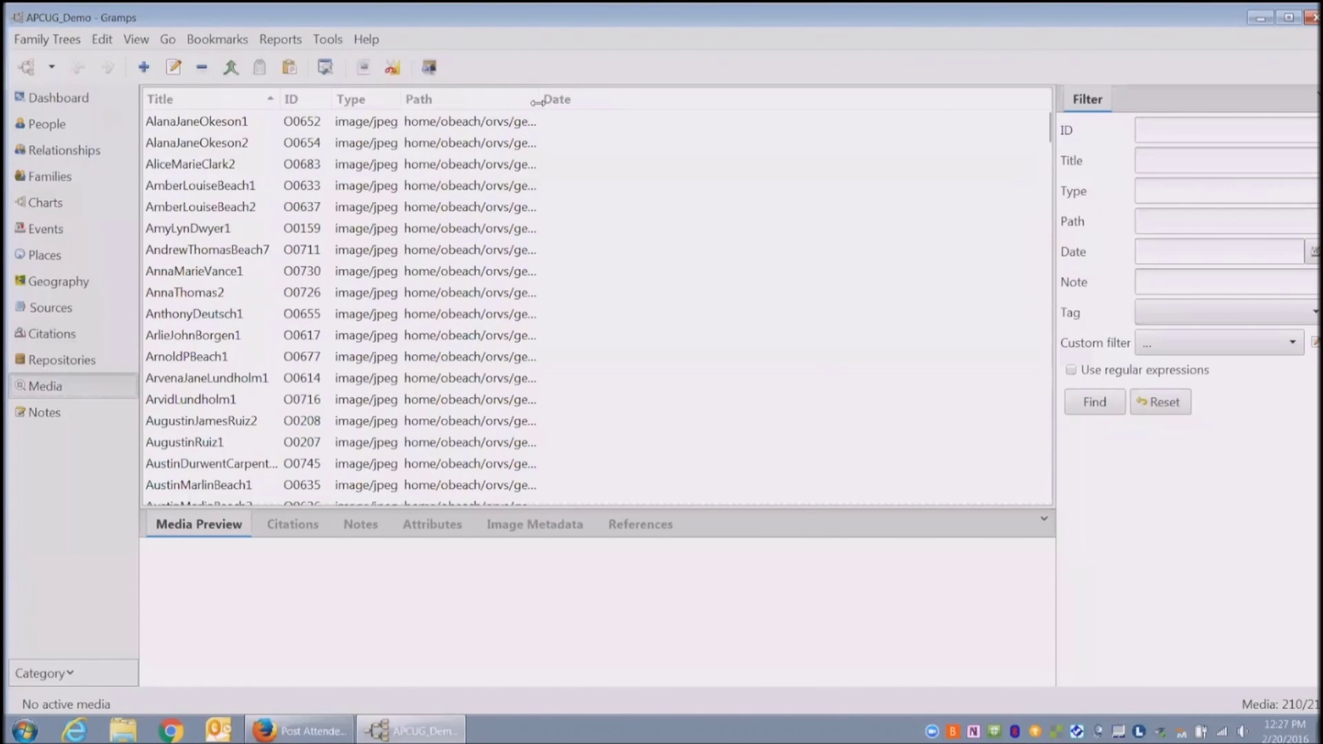
left_click_drag(539, 99, 591, 99)
left_click_drag(772, 99, 806, 98)
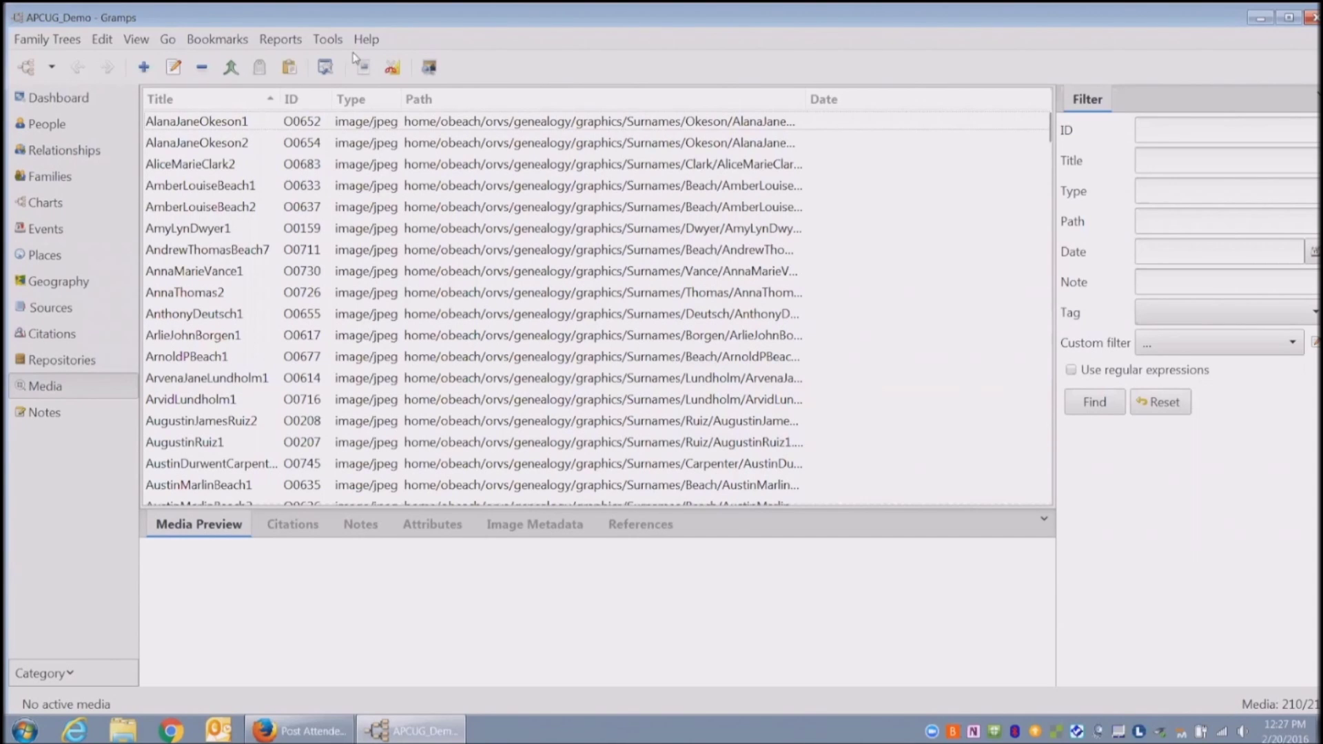
left_click(281, 39)
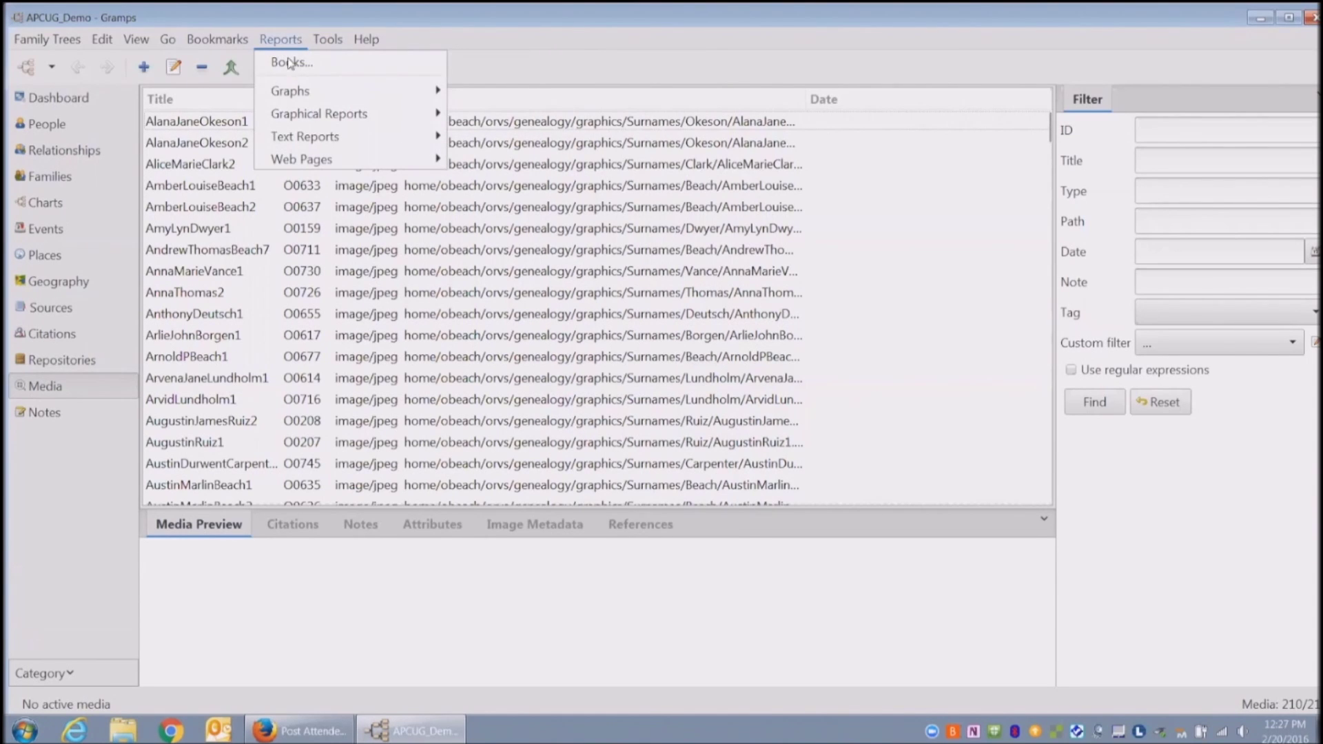
Start a Database Summary Report with PDF output APCUG_Demo_summary.pdf, opening in the default viewer
mouse_move(324, 142)
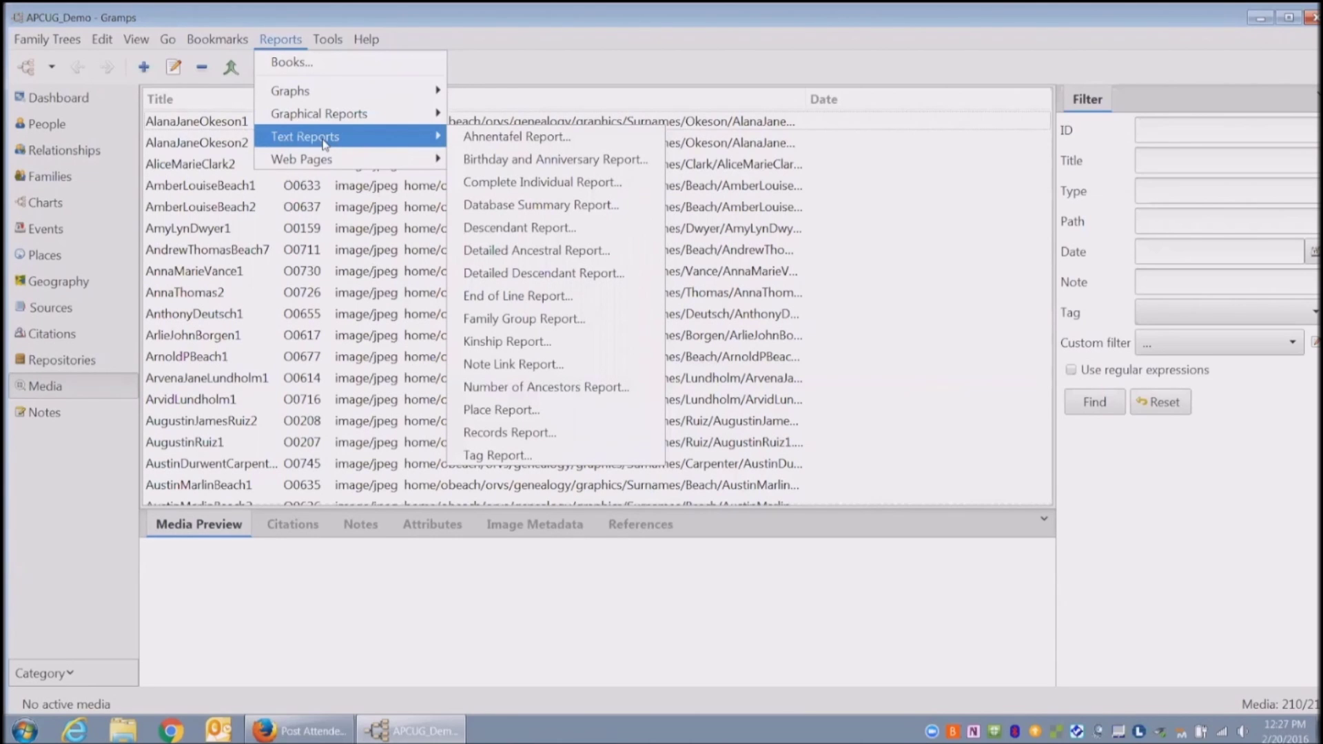
left_click(518, 209)
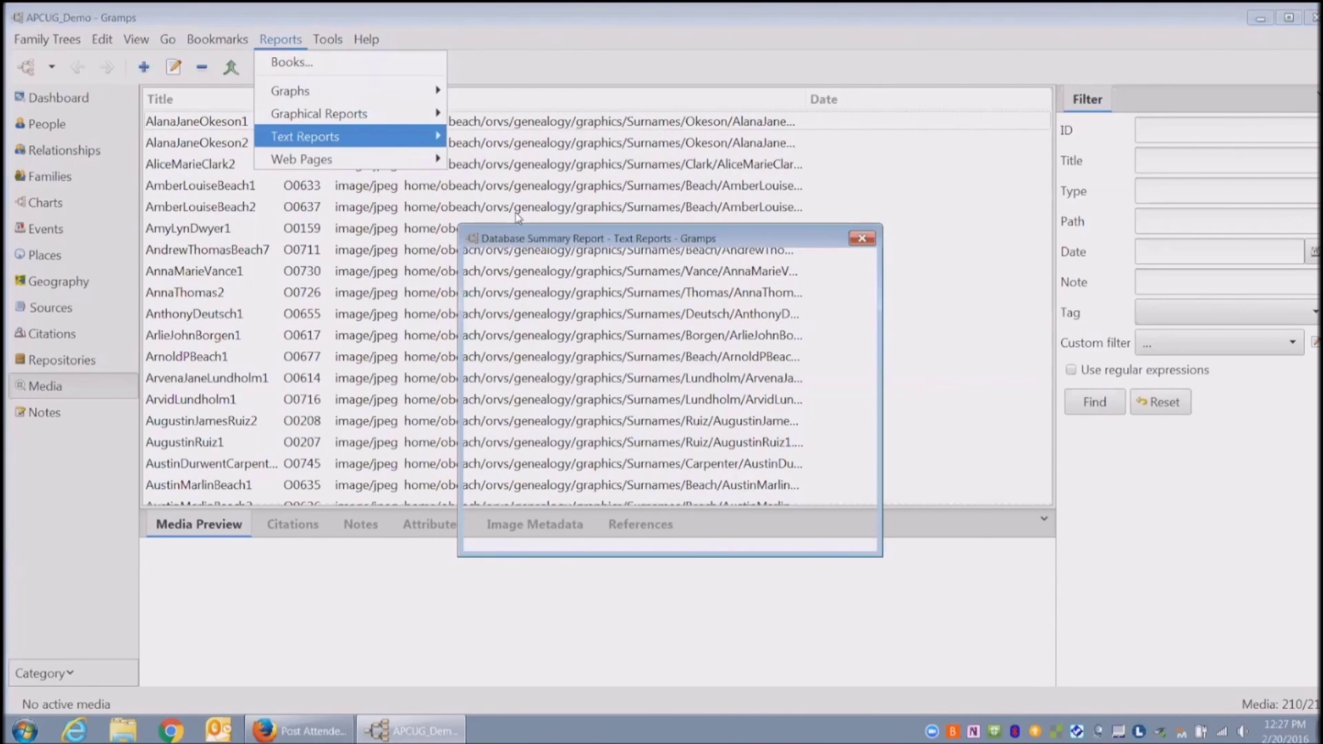
left_click_drag(548, 243, 340, 93)
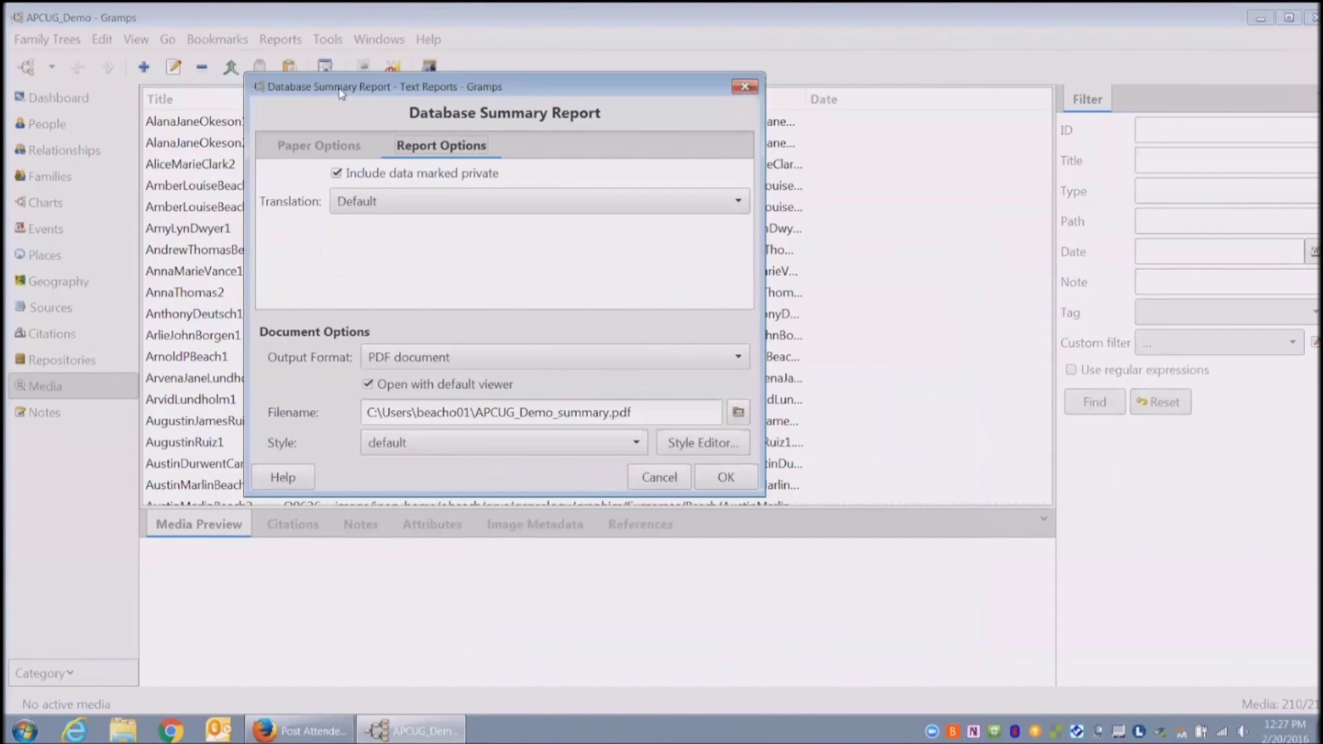
Generate the summary PDF, zoom Adobe Reader to 125% to read the statistics, then close Reader
left_click(720, 488)
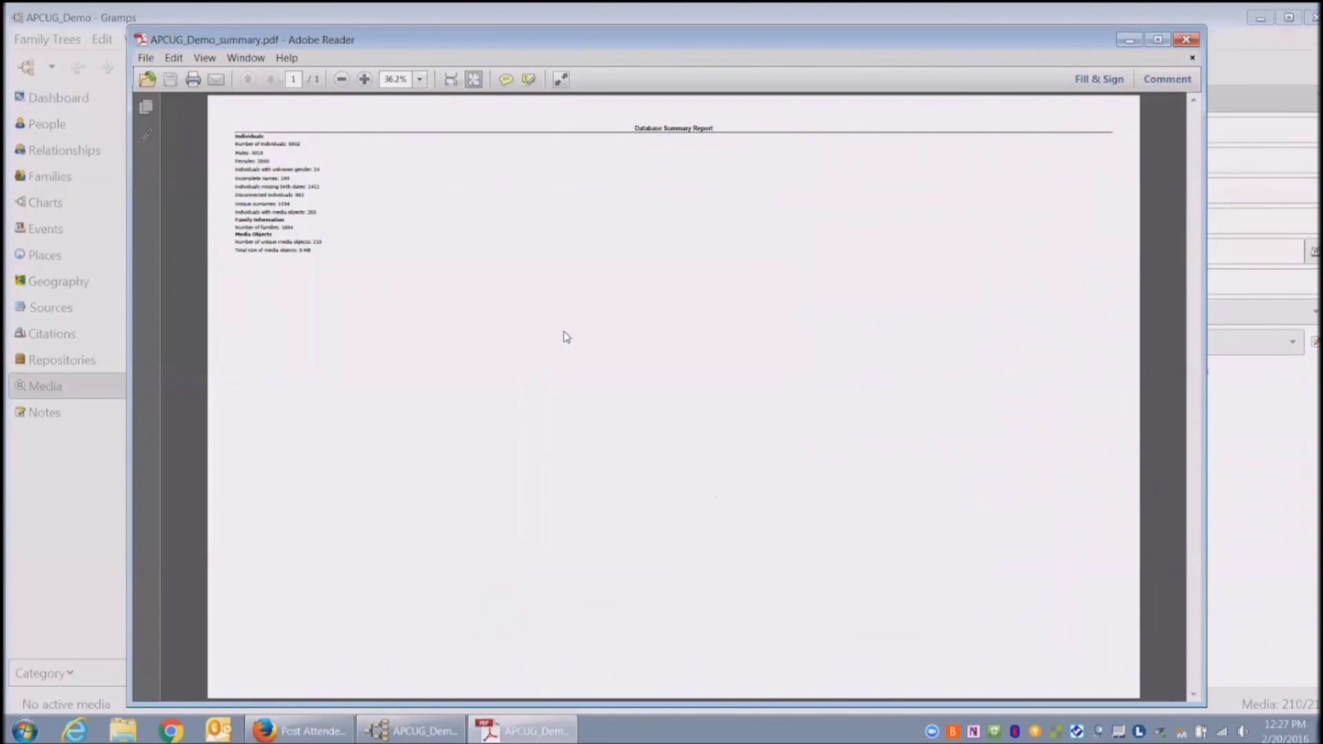
left_click(364, 79)
left_click(365, 80)
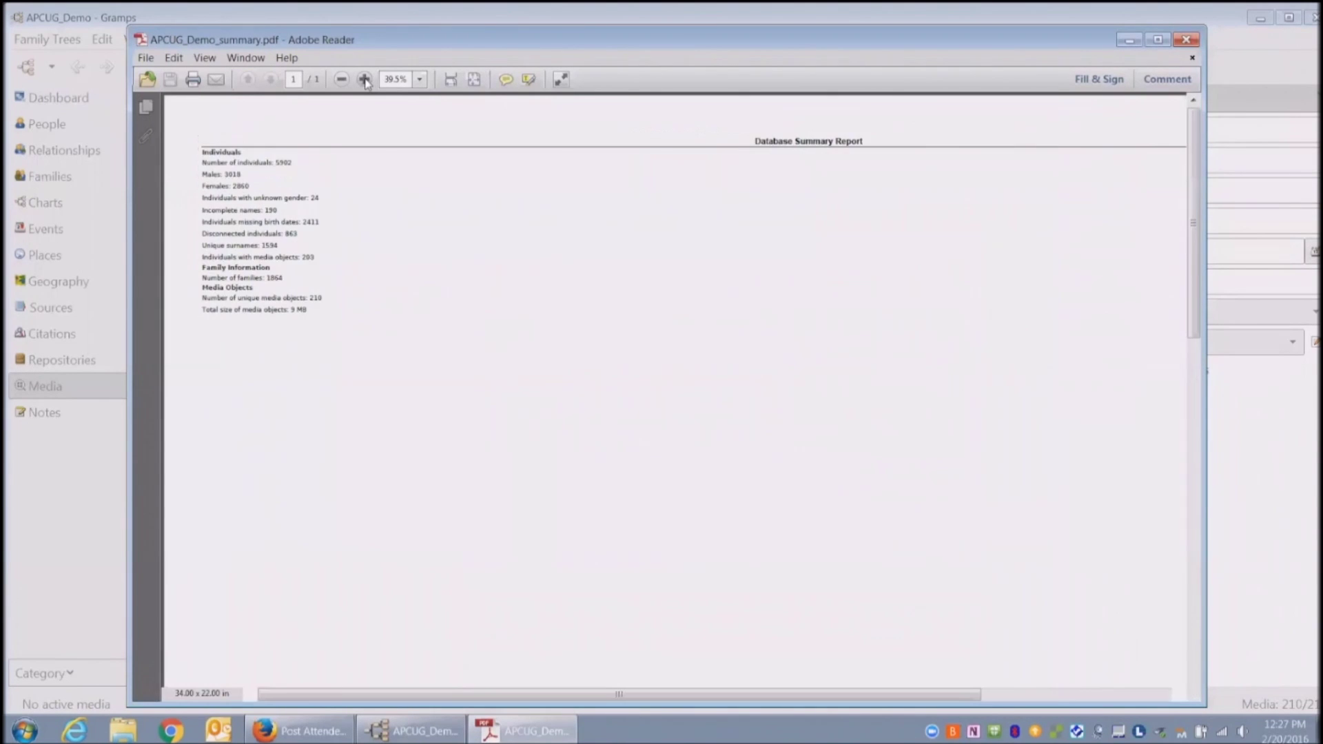
left_click(365, 79)
left_click(364, 79)
left_click(365, 80)
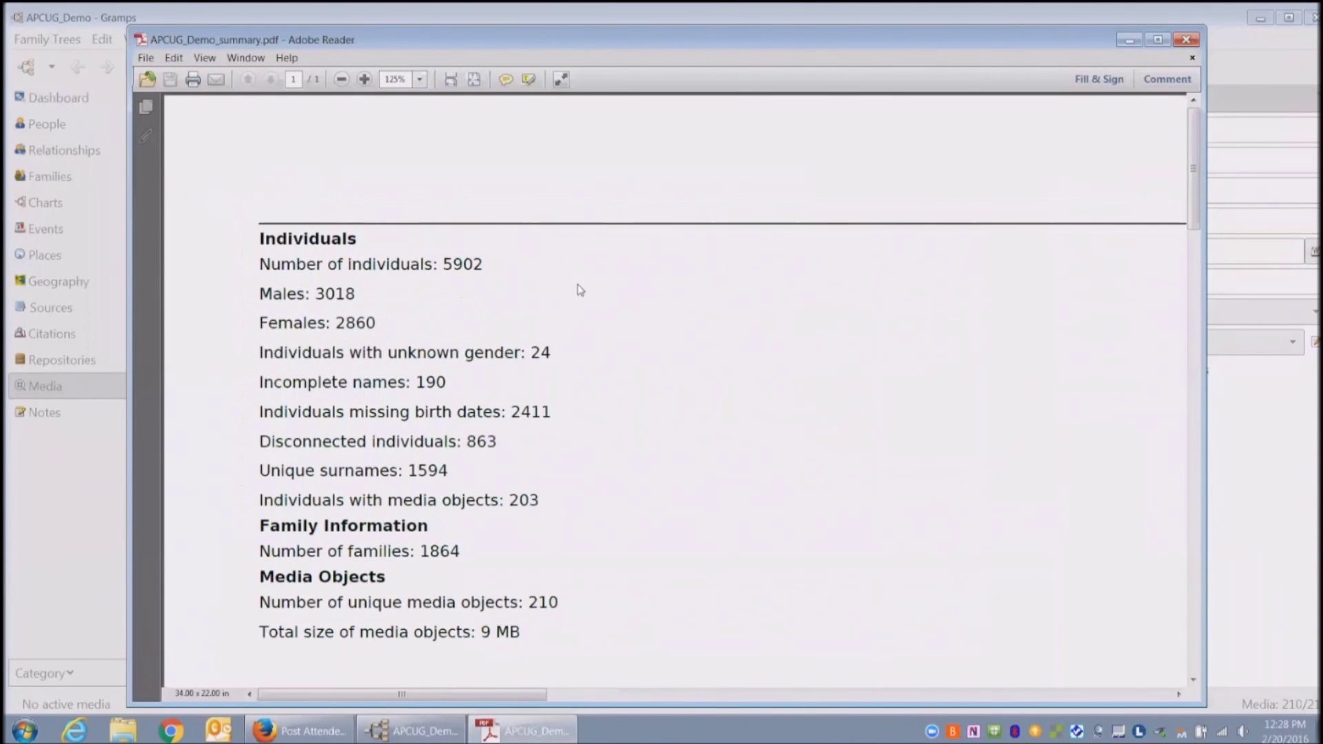
scroll(585, 288, "down", 1)
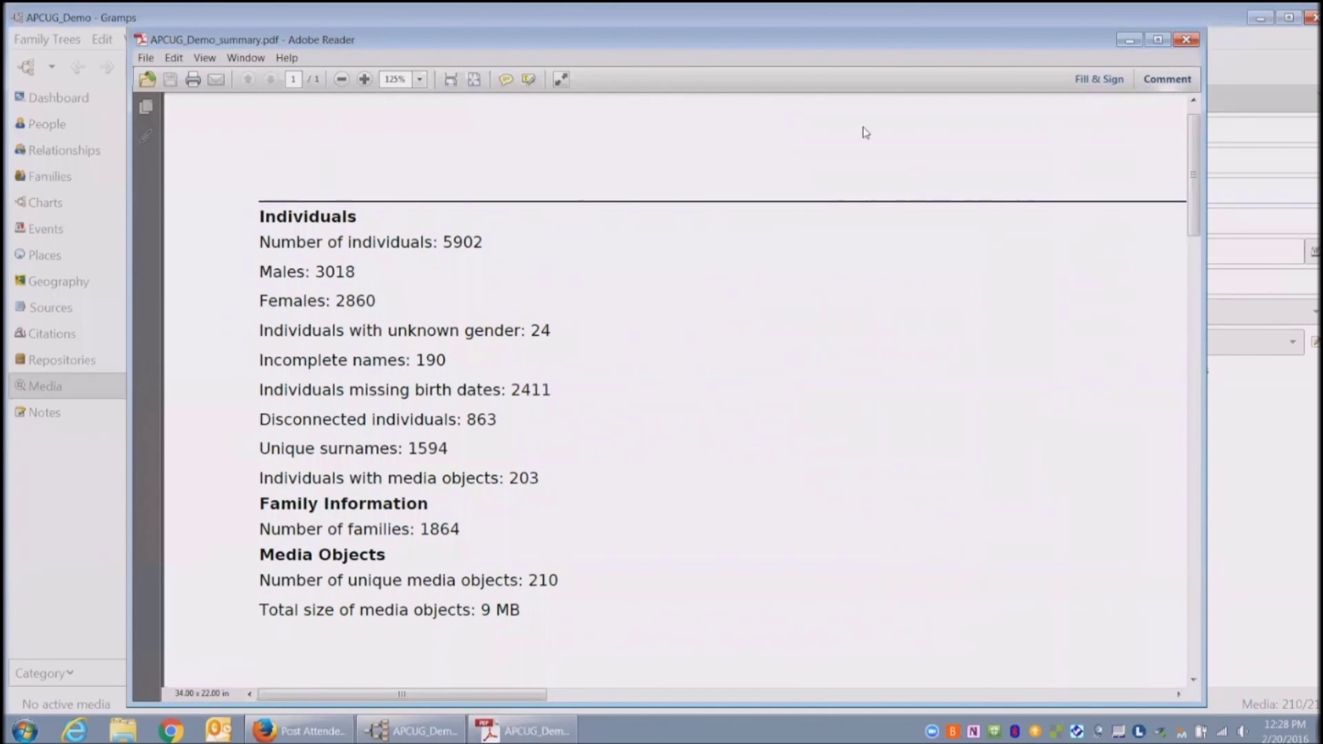
key("alt+F4")
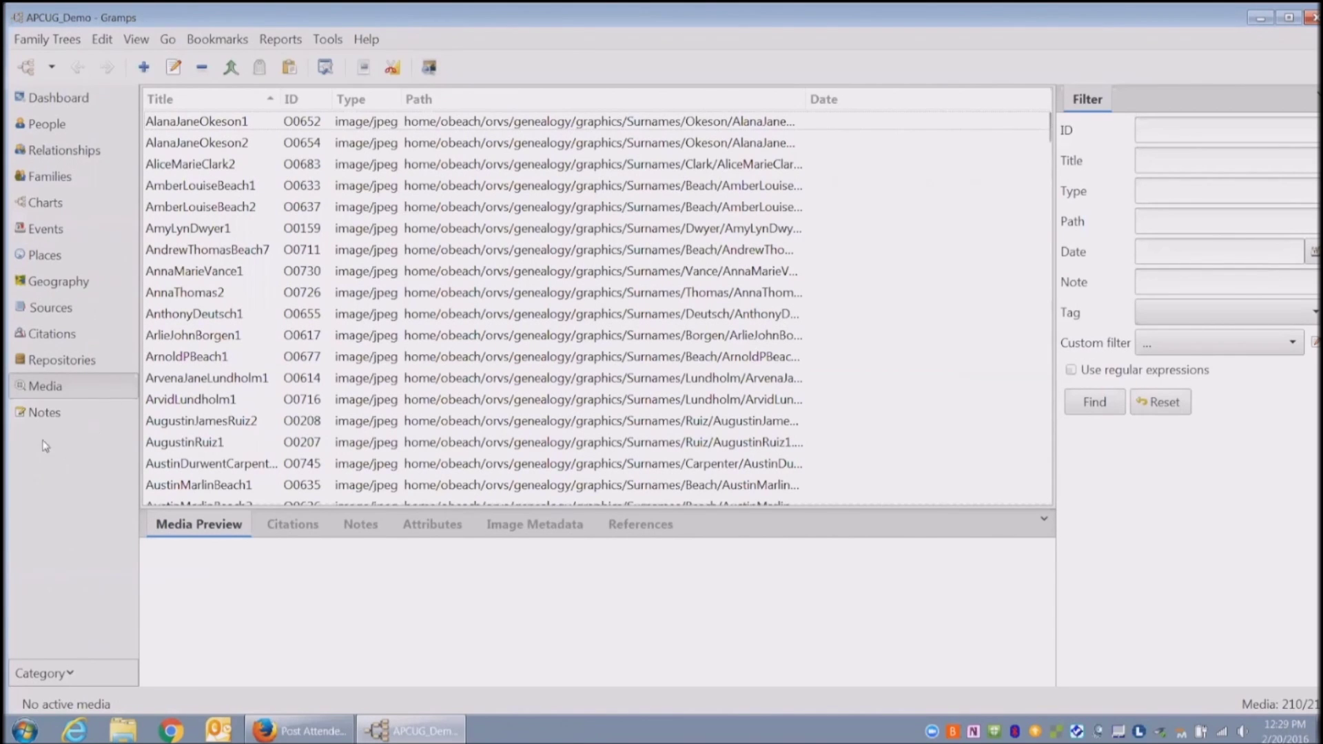
In the Notes list, check which person note N1746 'BORN AT HOME' references
left_click(40, 419)
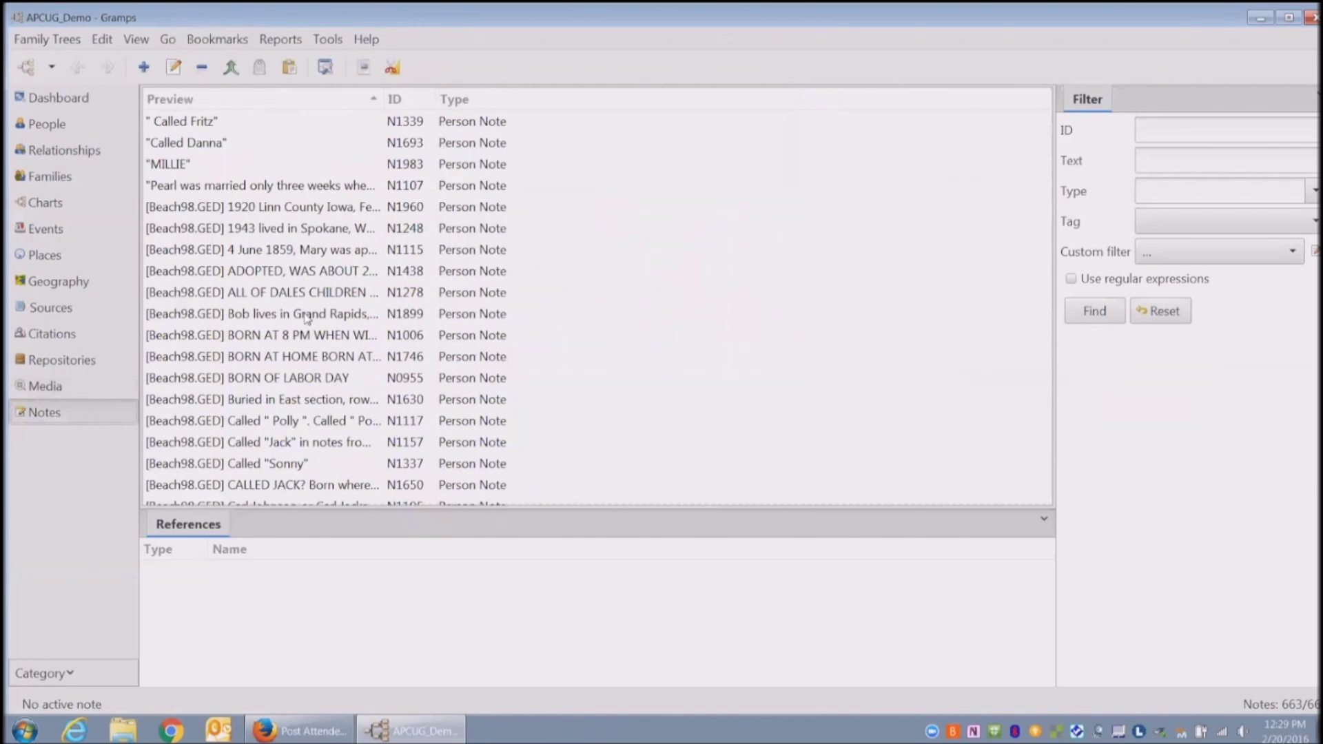
scroll(356, 275, "down", 5)
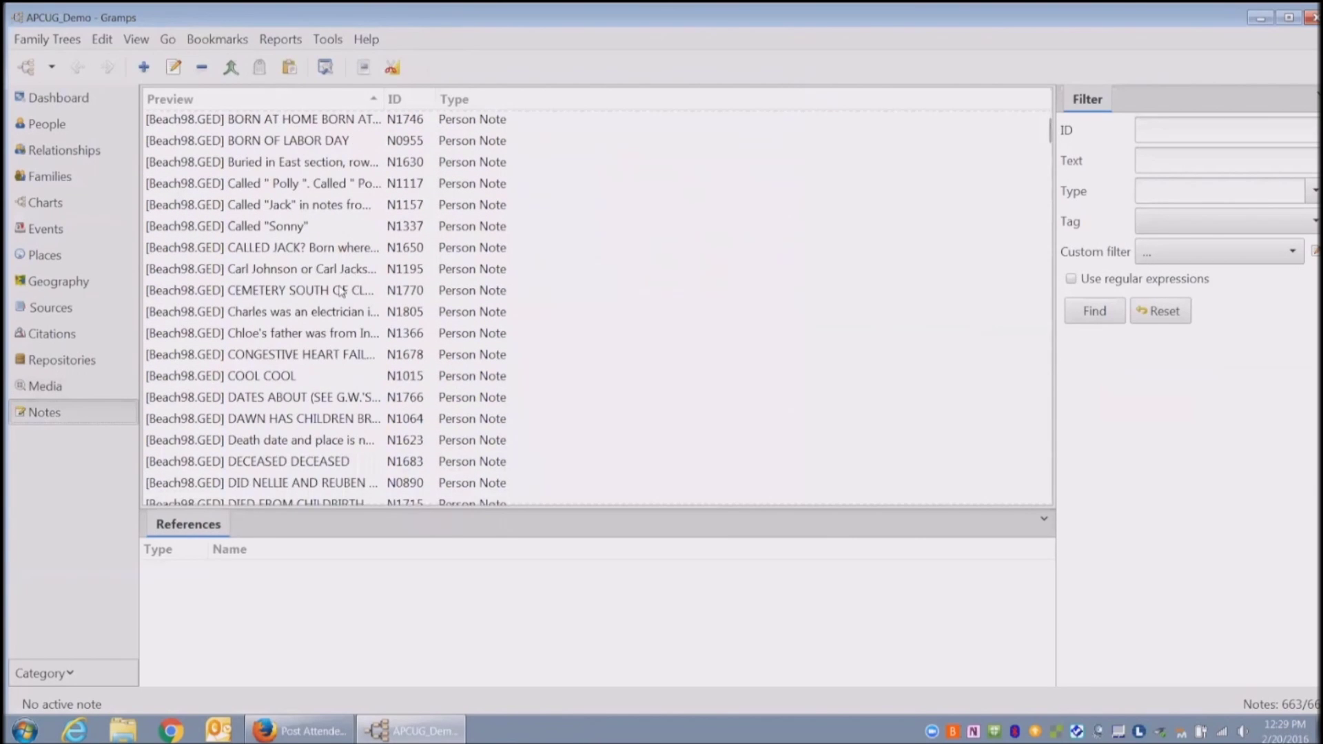
scroll(227, 314, "up", 4)
left_click(228, 313)
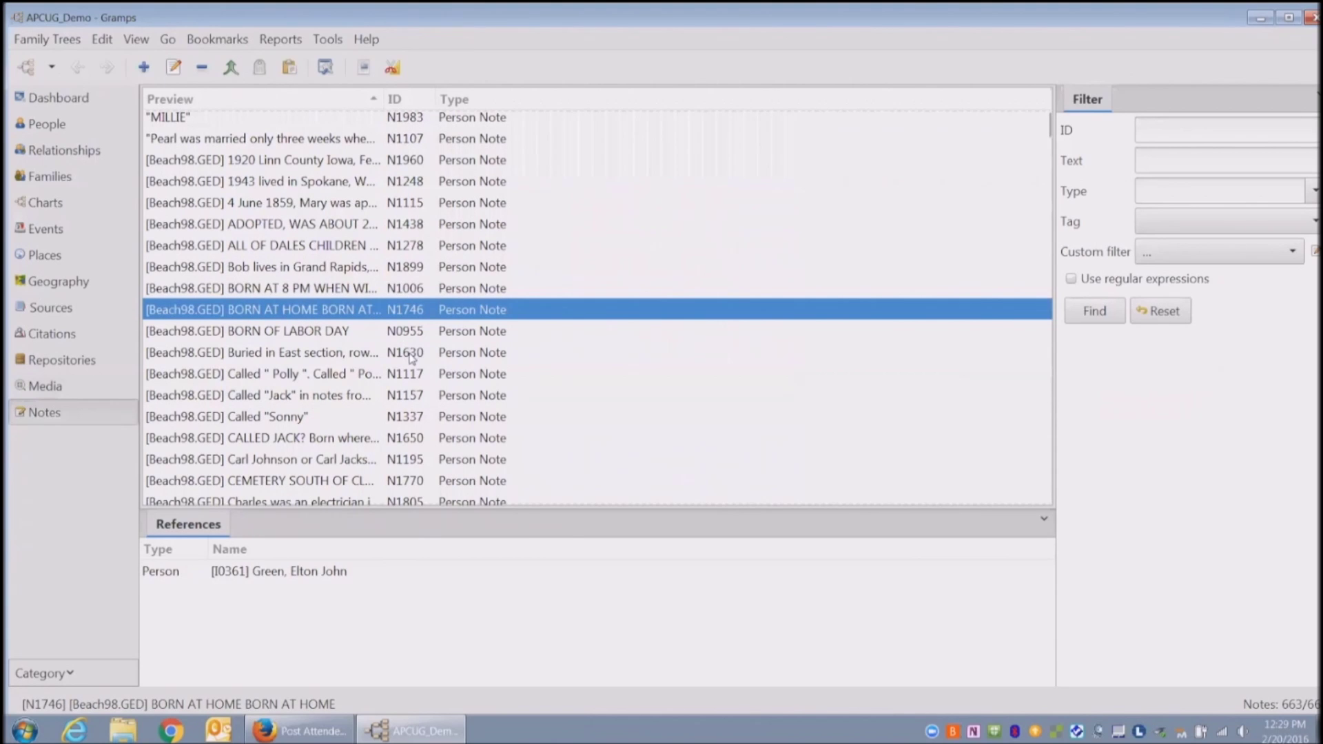
scroll(411, 357, "down", 5)
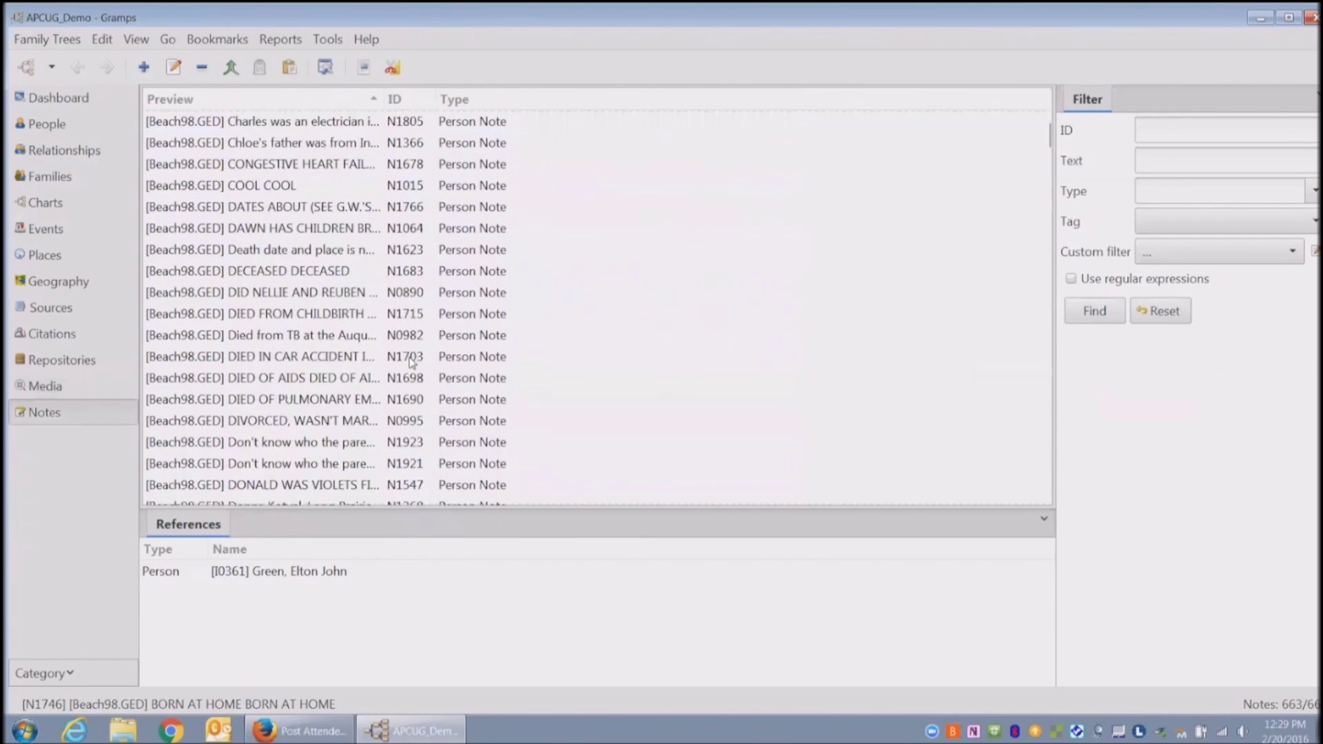
scroll(410, 363, "up", 5)
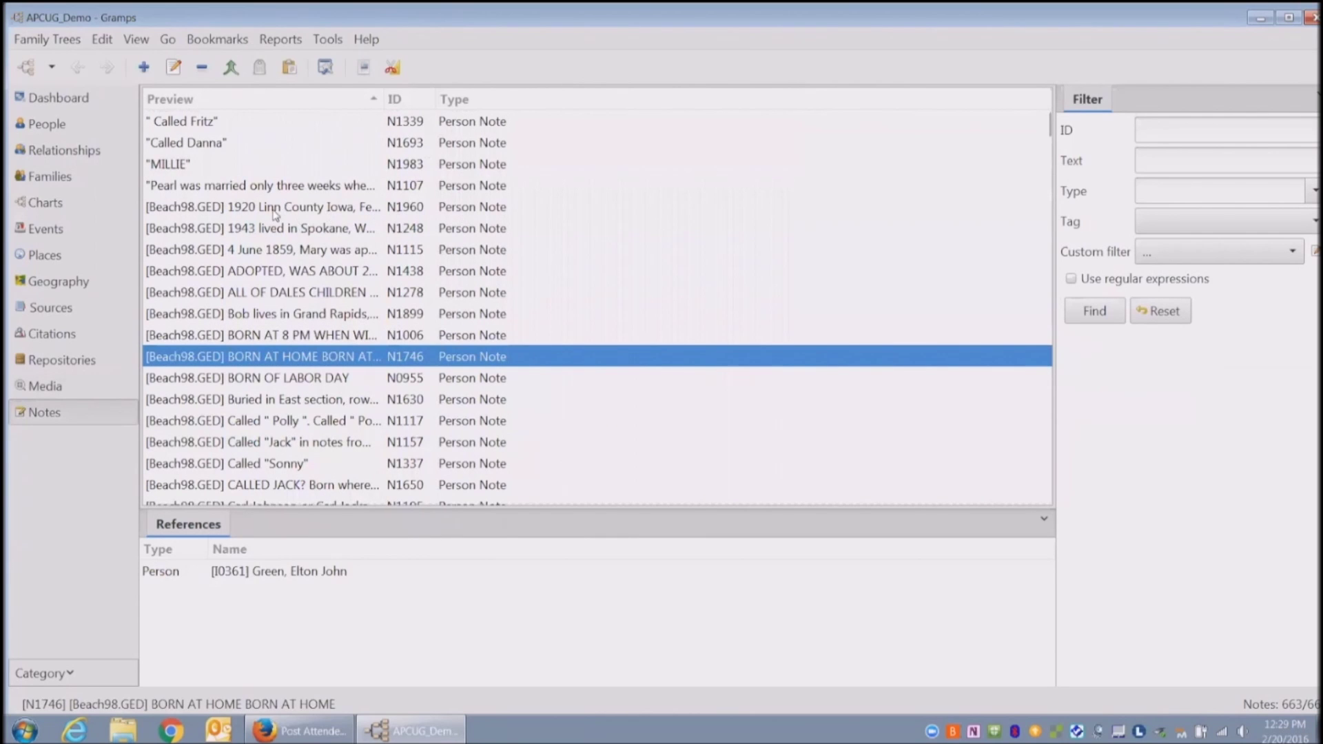
left_click(45, 202)
Browse the pedigree chart, then open the Narrated Web Site report under Reports > Web Pages
scroll(508, 309, "down", 3)
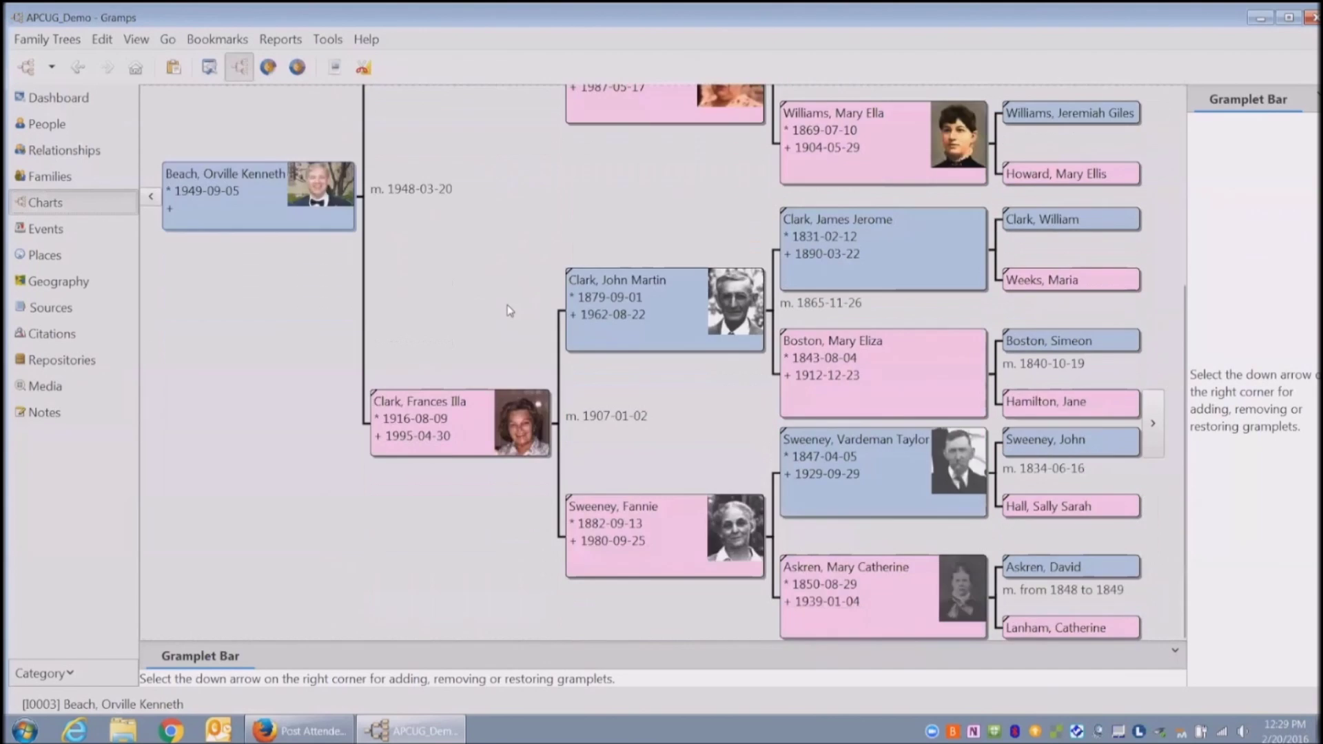
scroll(508, 310, "up", 5)
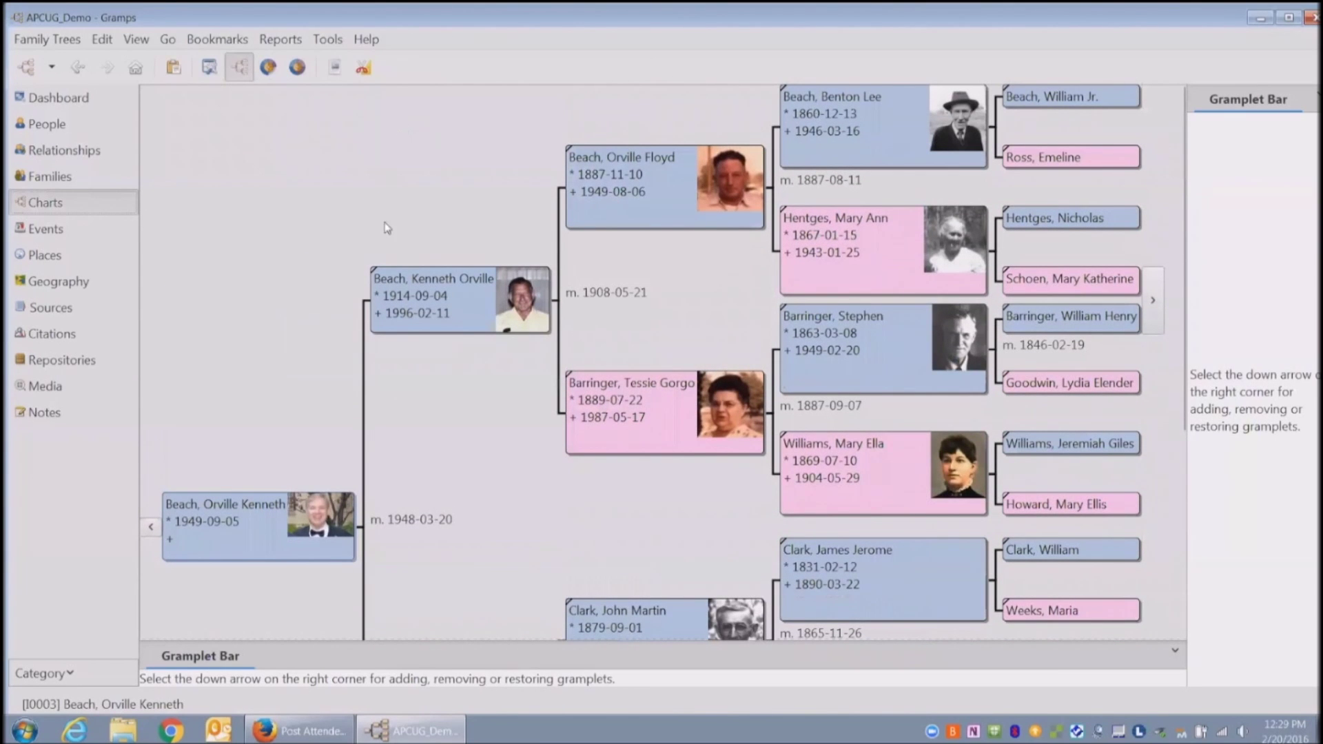
left_click(220, 42)
left_click(246, 128)
left_click(297, 42)
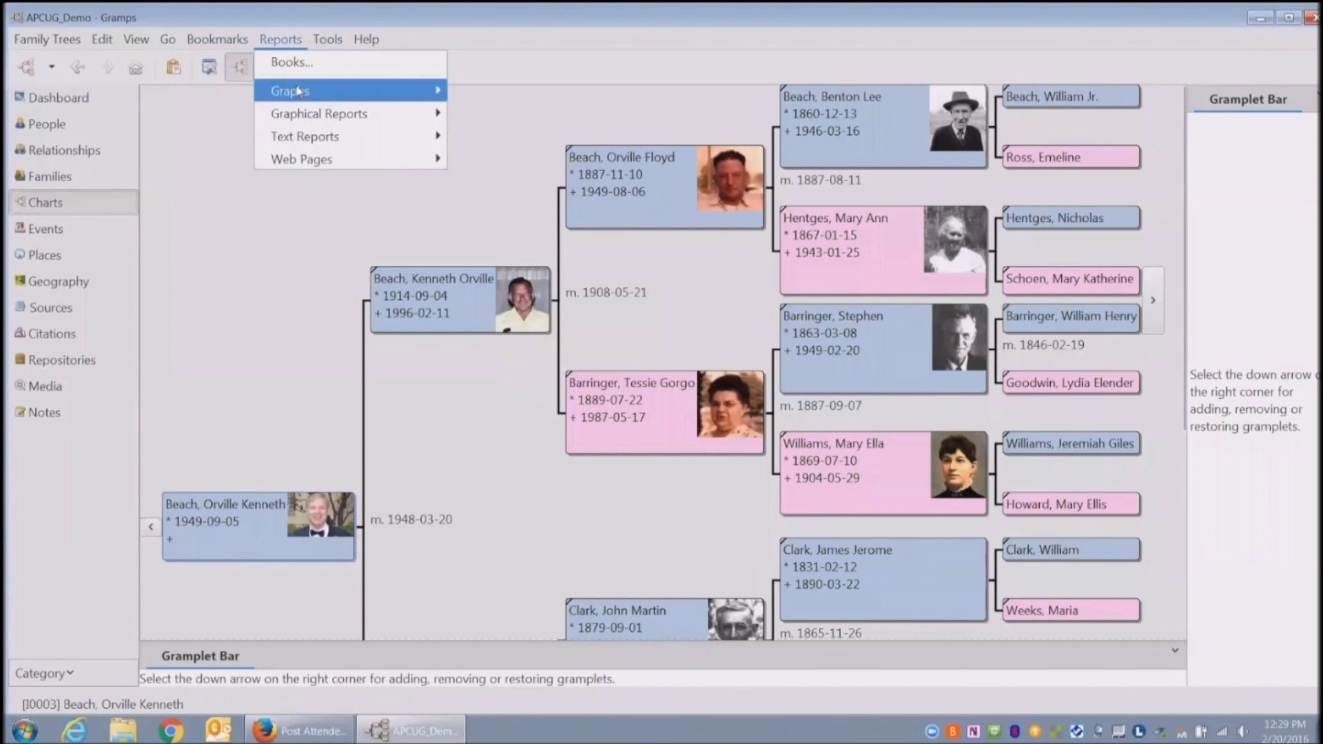
mouse_move(311, 157)
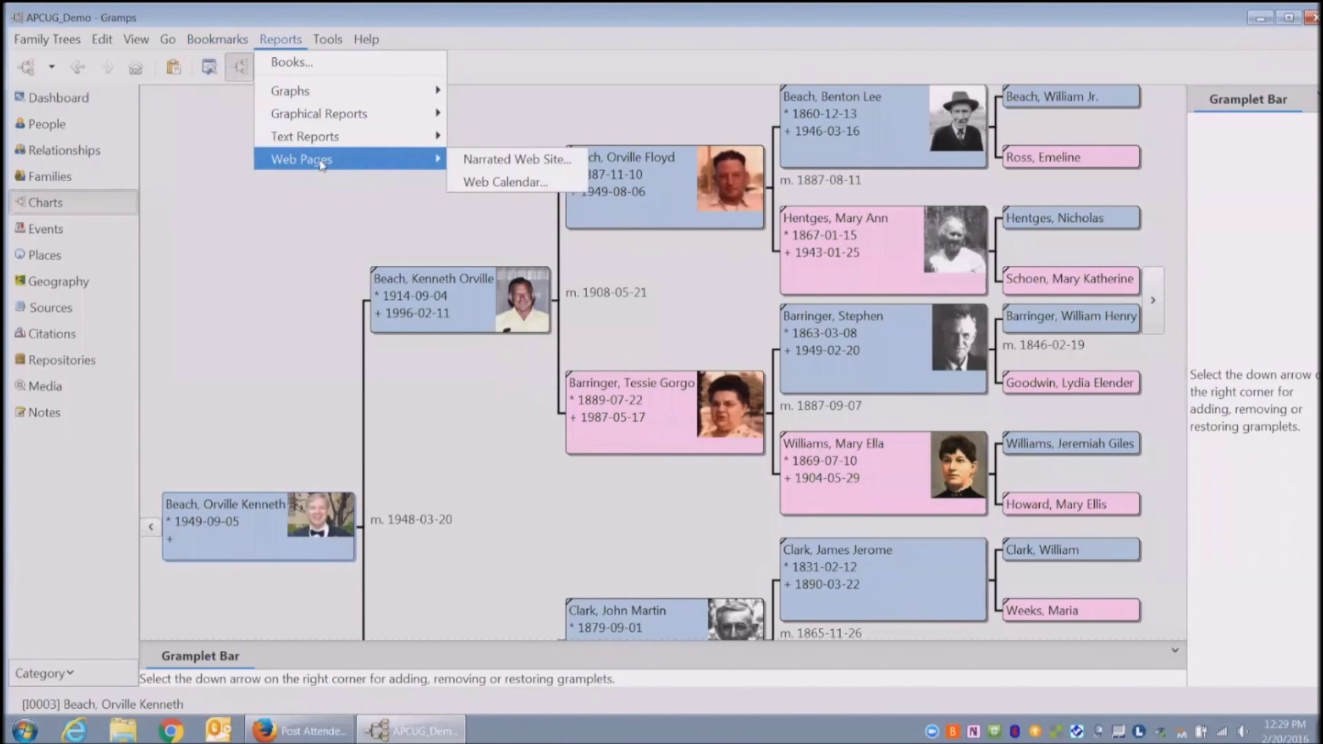
left_click(506, 160)
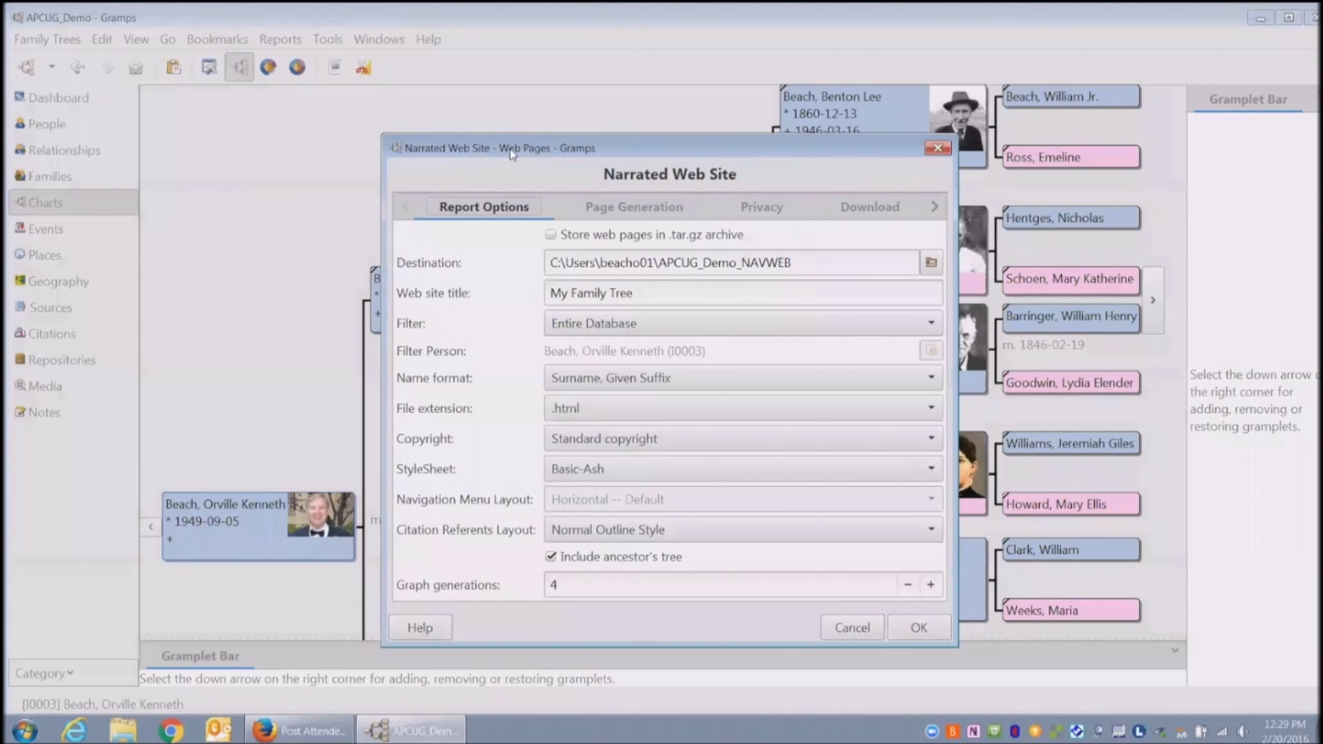
Move the Narrated Web Site dialog aside, review its options, and cancel without generating
left_click_drag(505, 160, 370, 131)
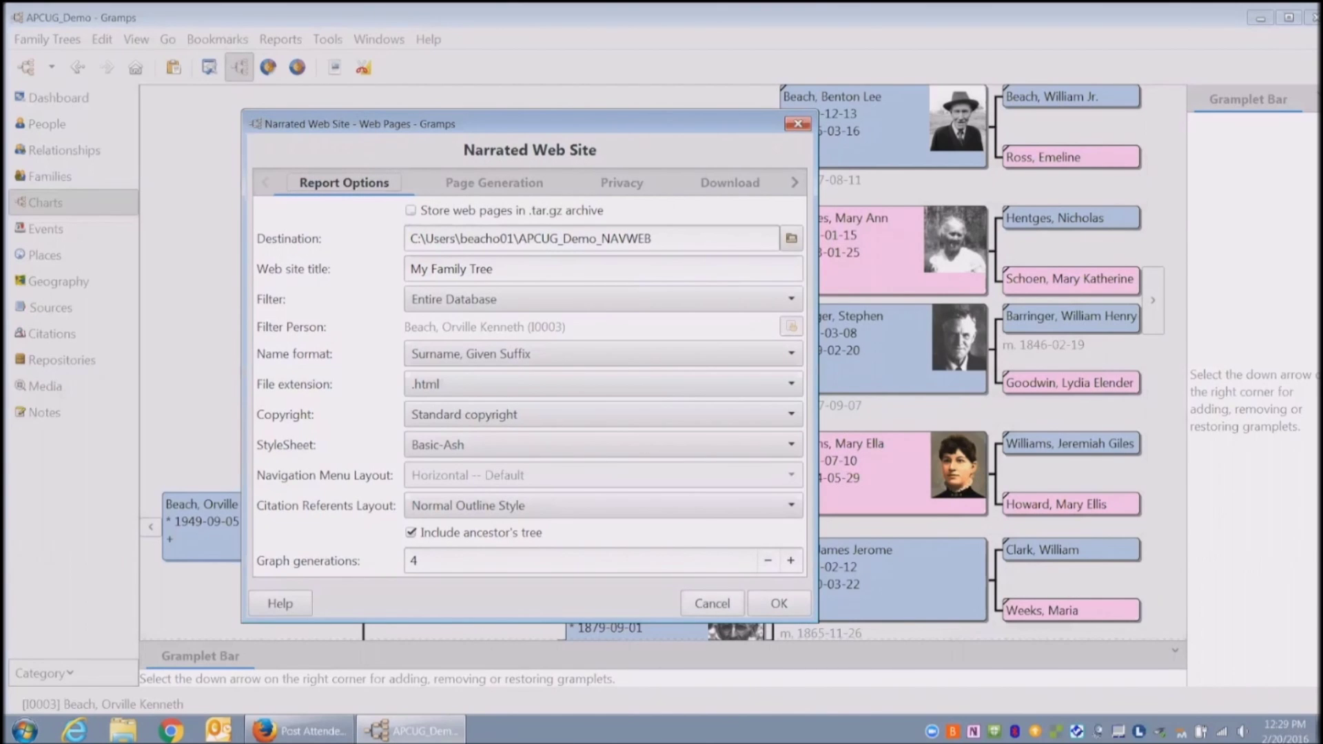
left_click(712, 603)
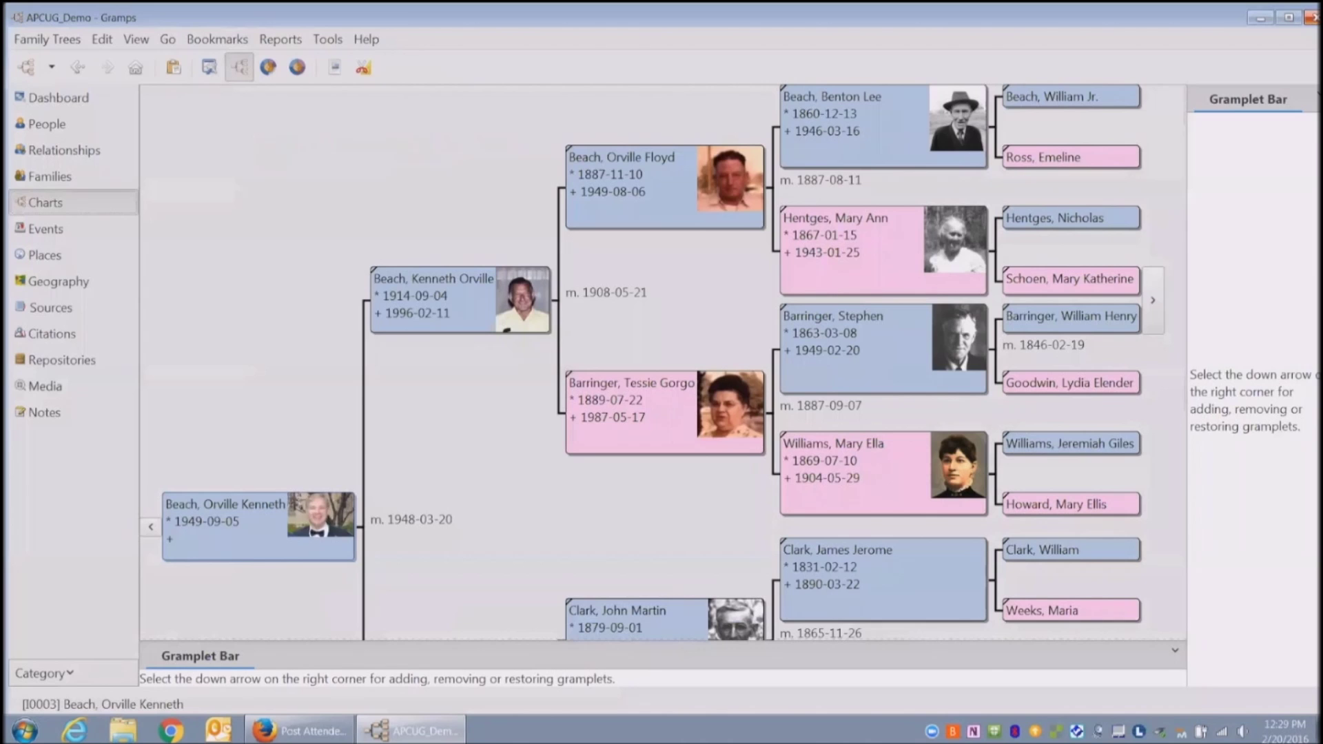
left_click(1311, 16)
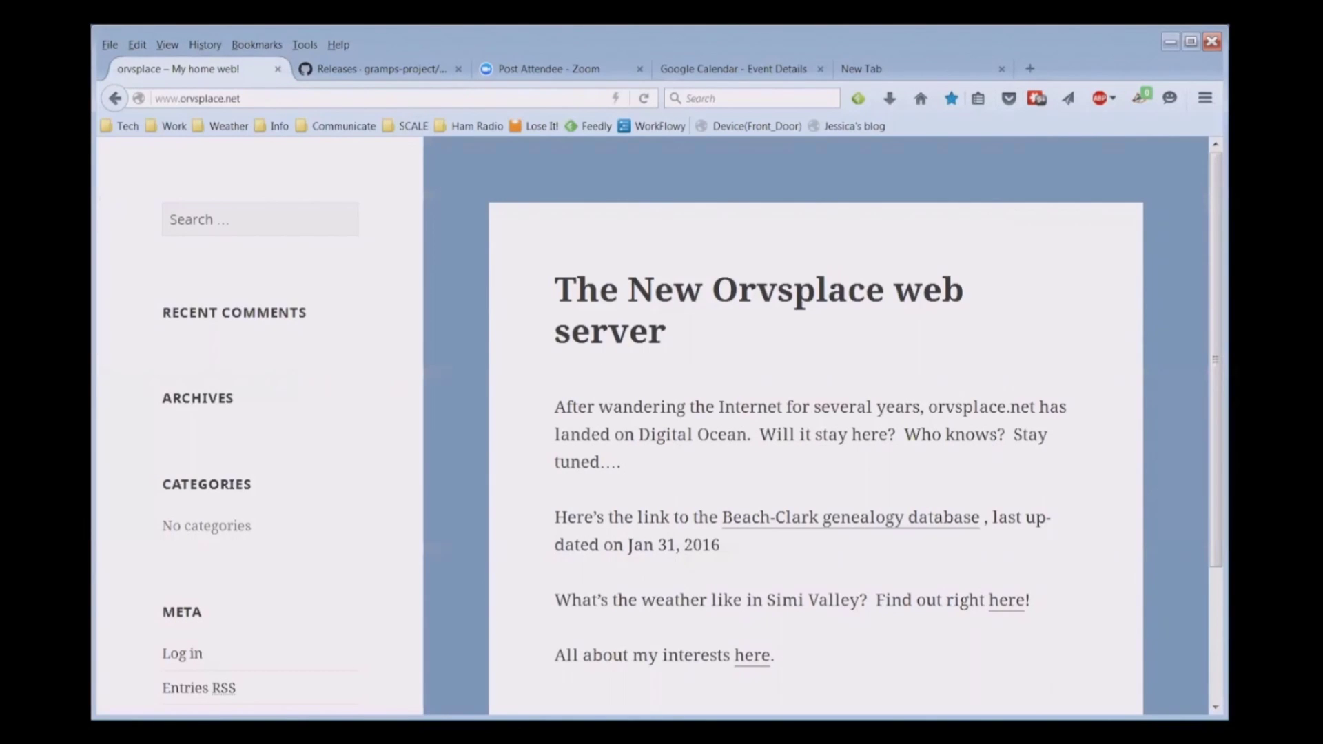
Maximize the Firefox window showing the orvsplace.net home page
left_click(1191, 41)
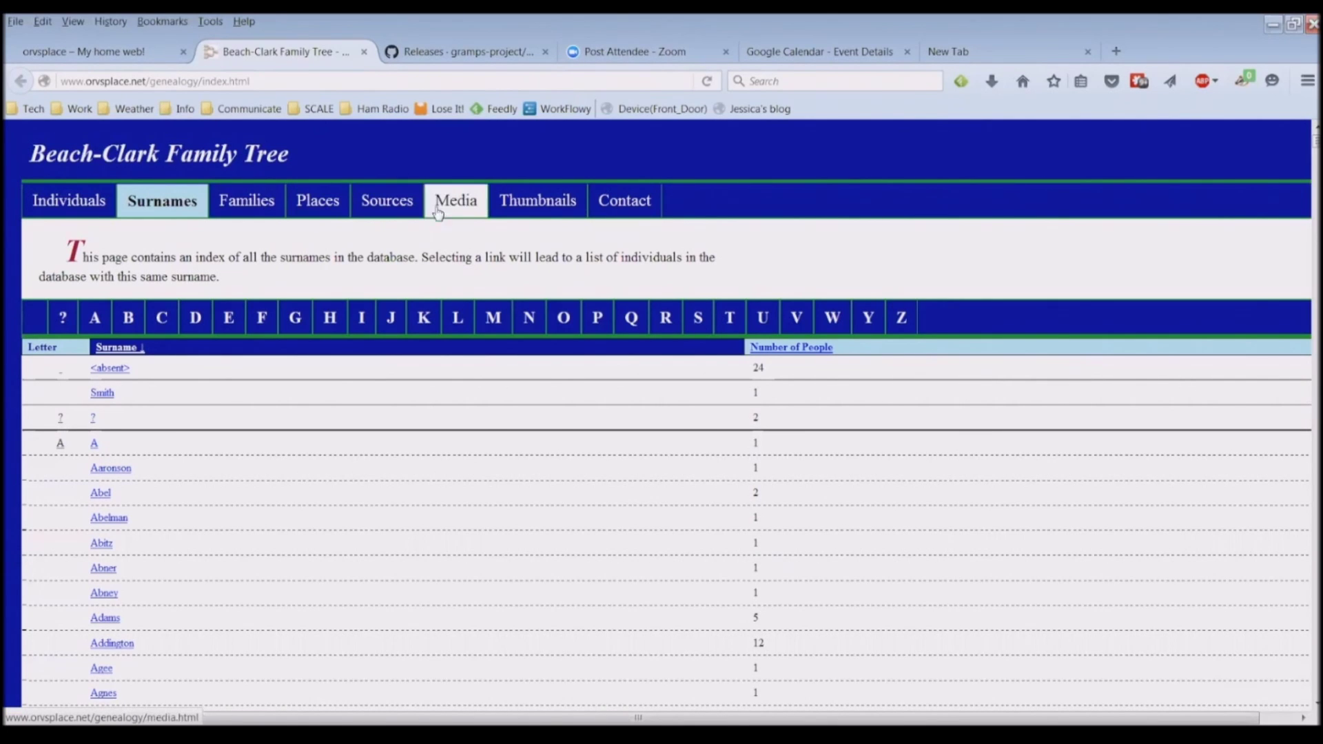
Visit the family tree site's Contact page, then return to the Surnames index
left_click(618, 208)
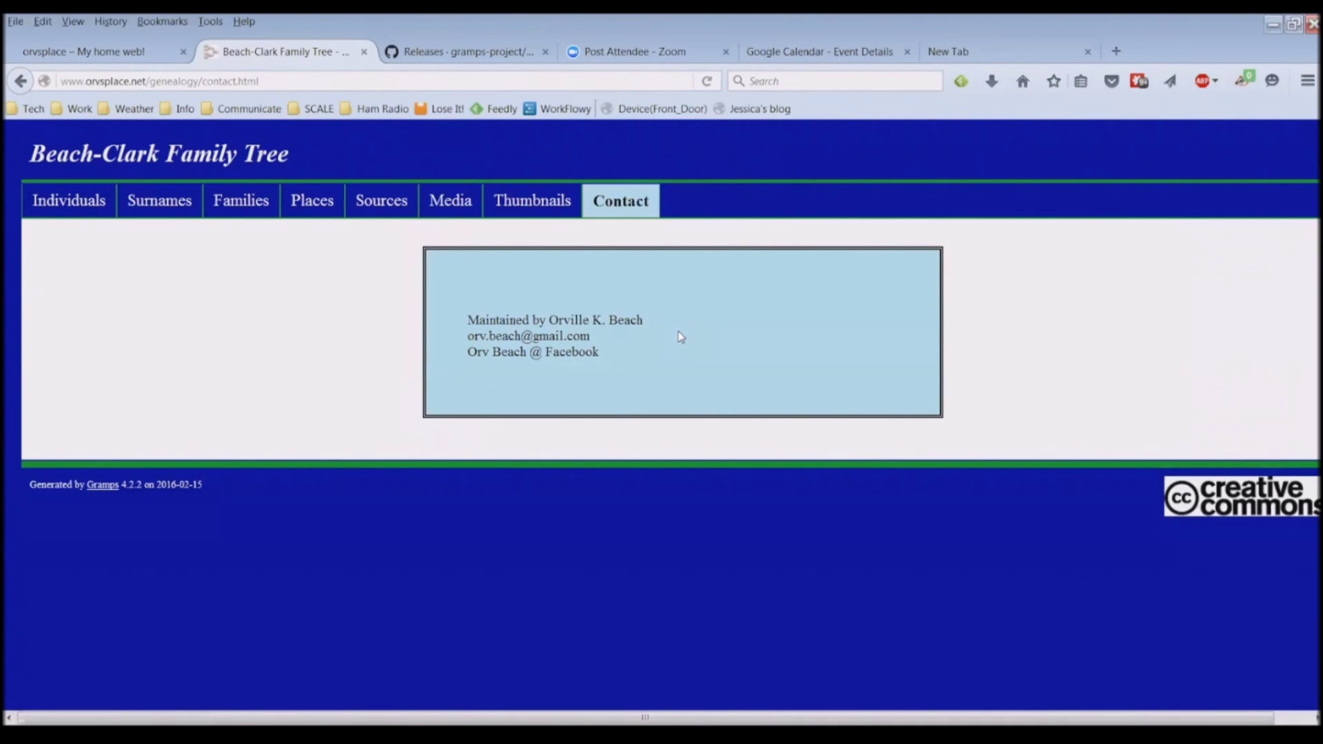
left_click(172, 208)
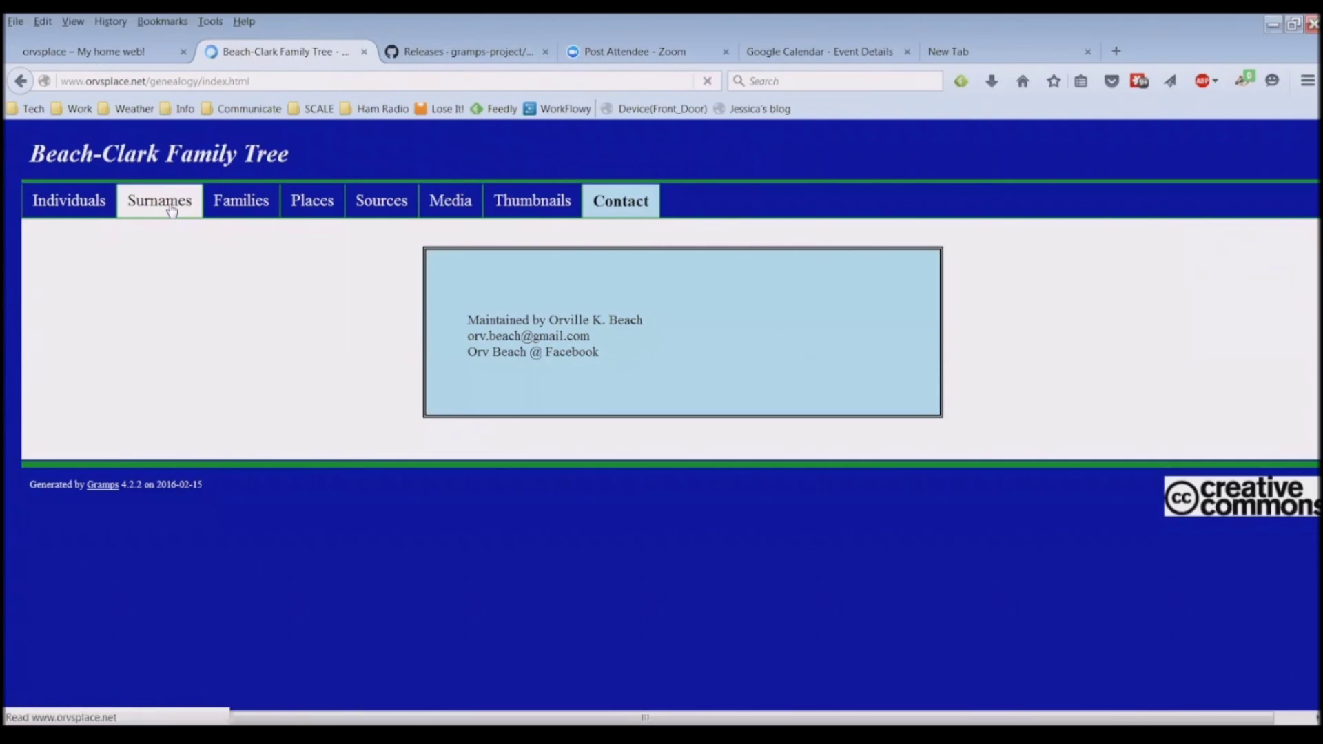
scroll(299, 505, "down", 5)
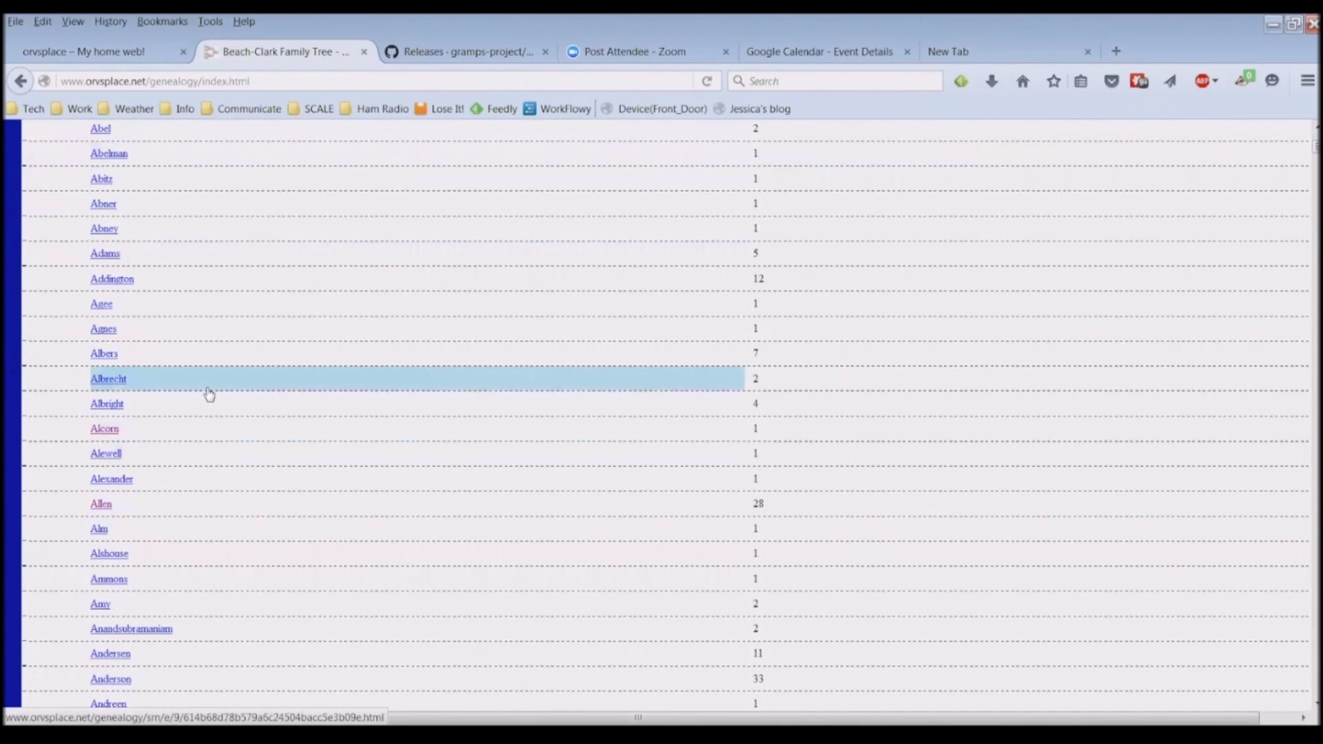
scroll(181, 379, "up", 5)
Jump to the B surnames and open the Beach page listing individuals, birth dates and partners
left_click(128, 317)
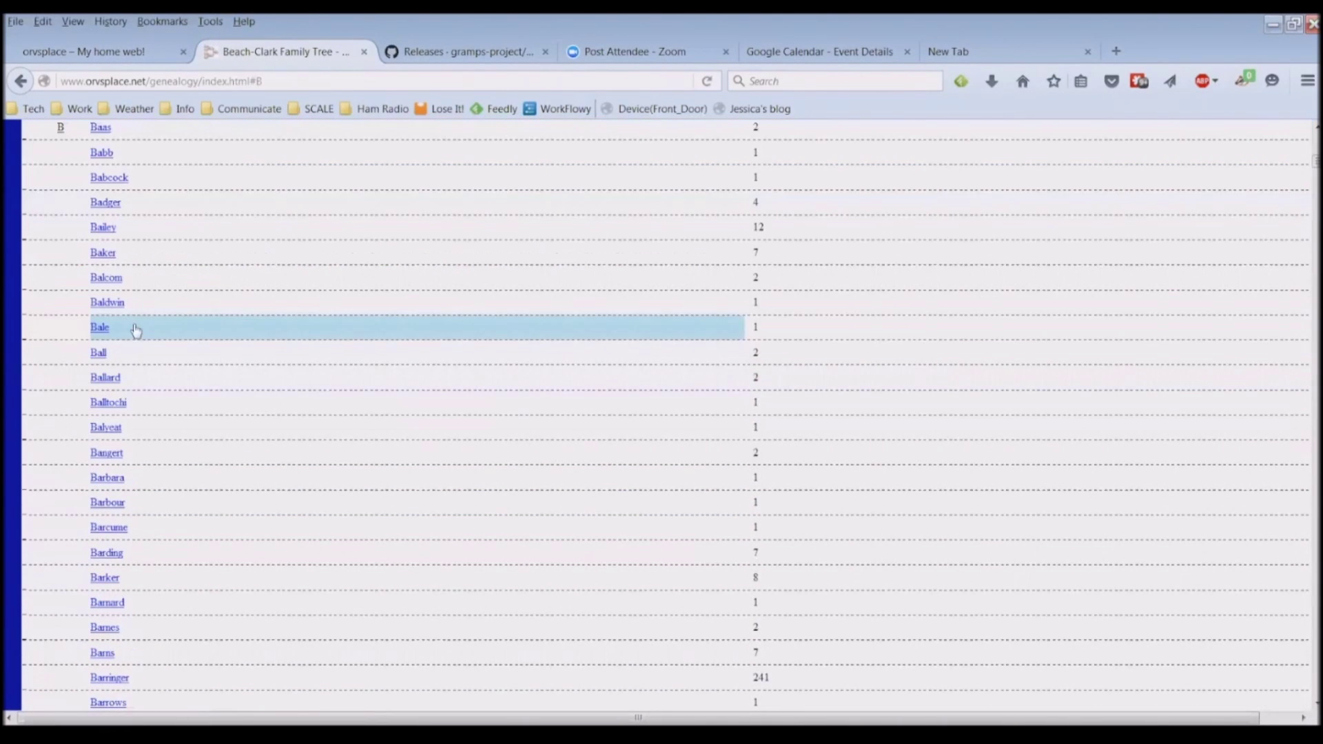
scroll(222, 370, "down", 6)
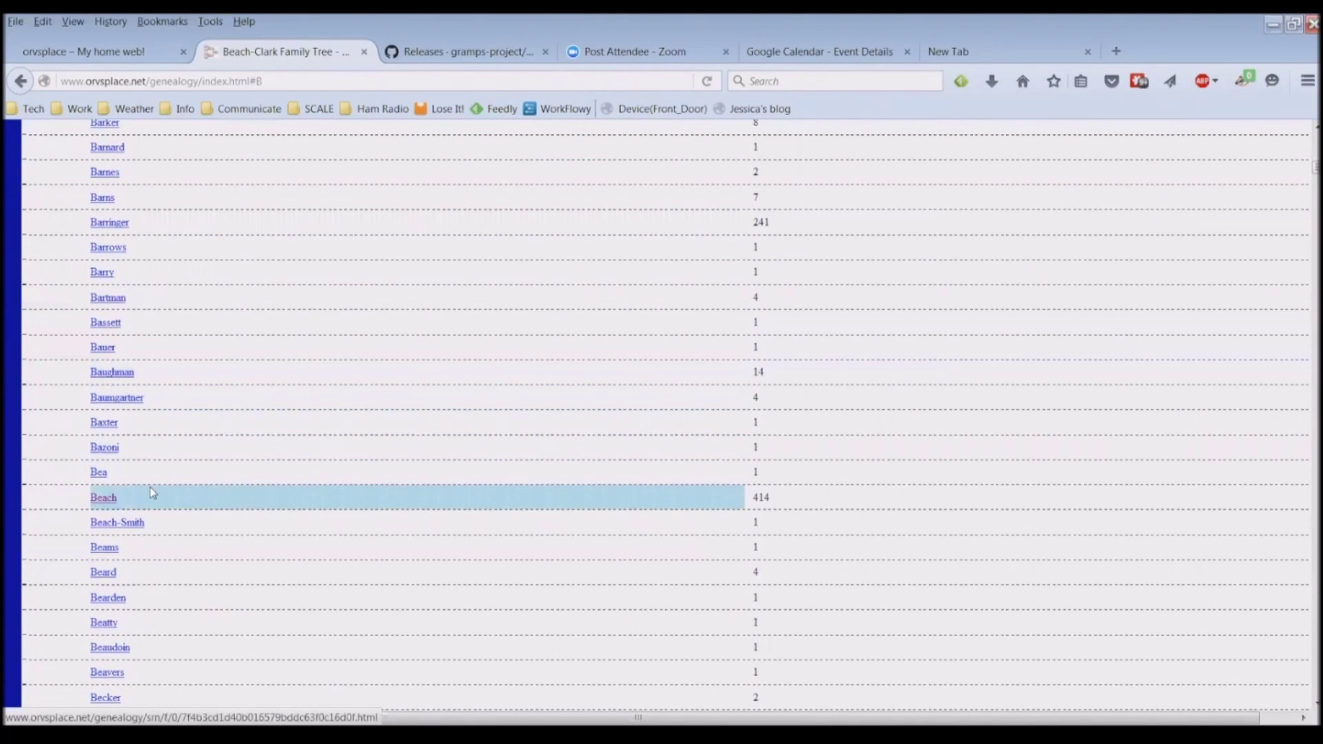
left_click(104, 498)
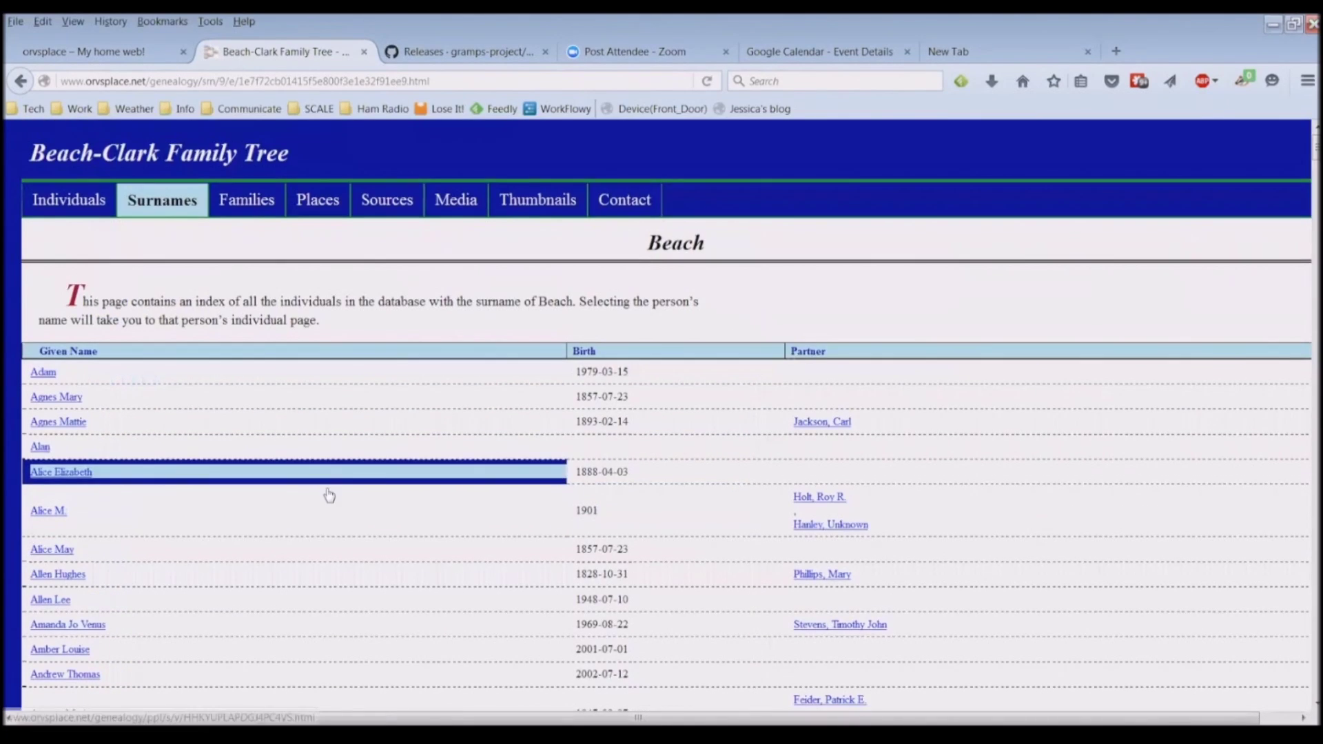
scroll(331, 496, "down", 15)
scroll(328, 495, "down", 10)
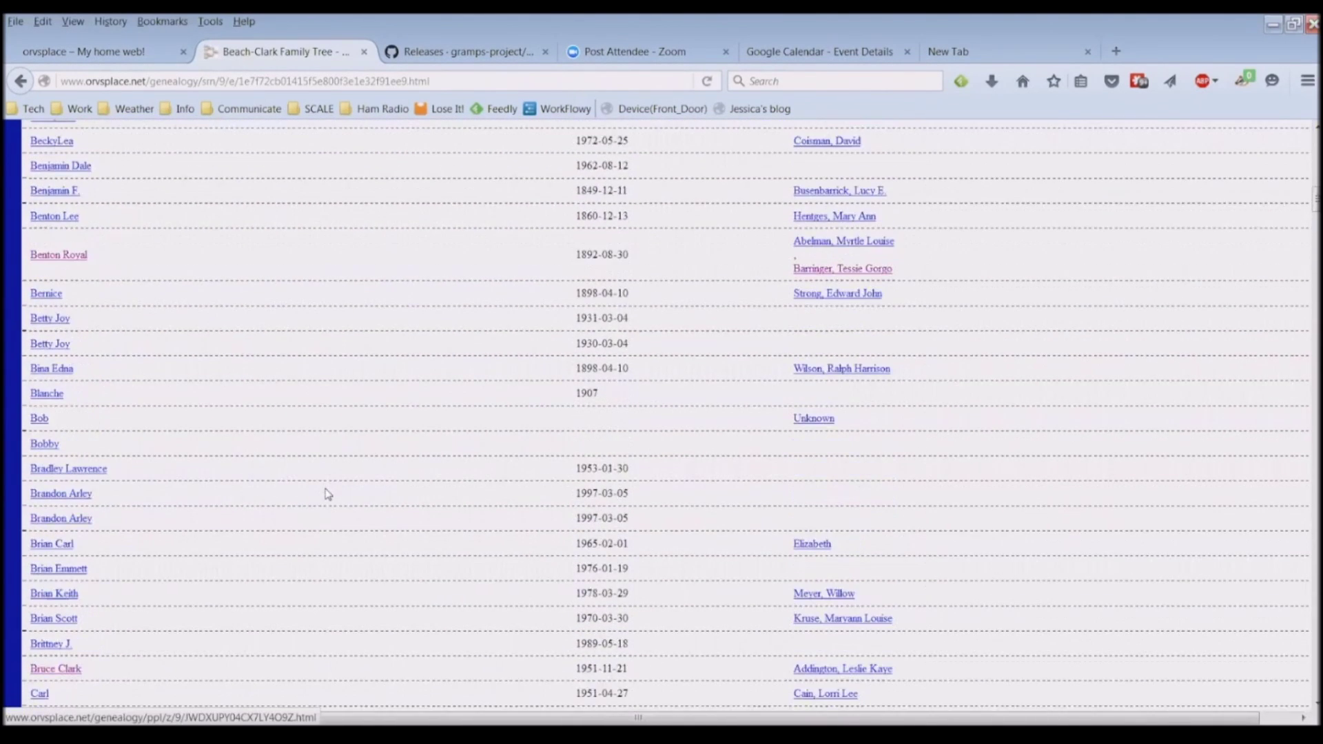
scroll(328, 496, "up", 20)
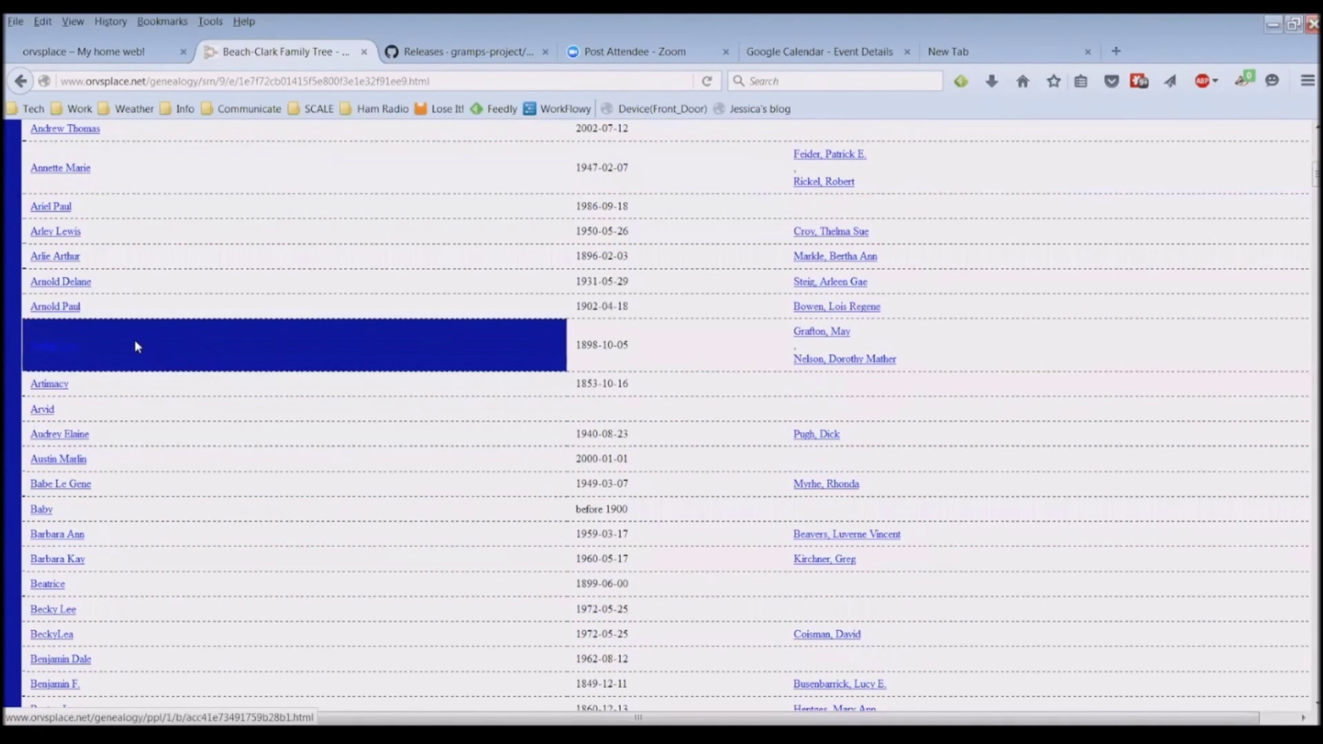
scroll(183, 321, "up", 5)
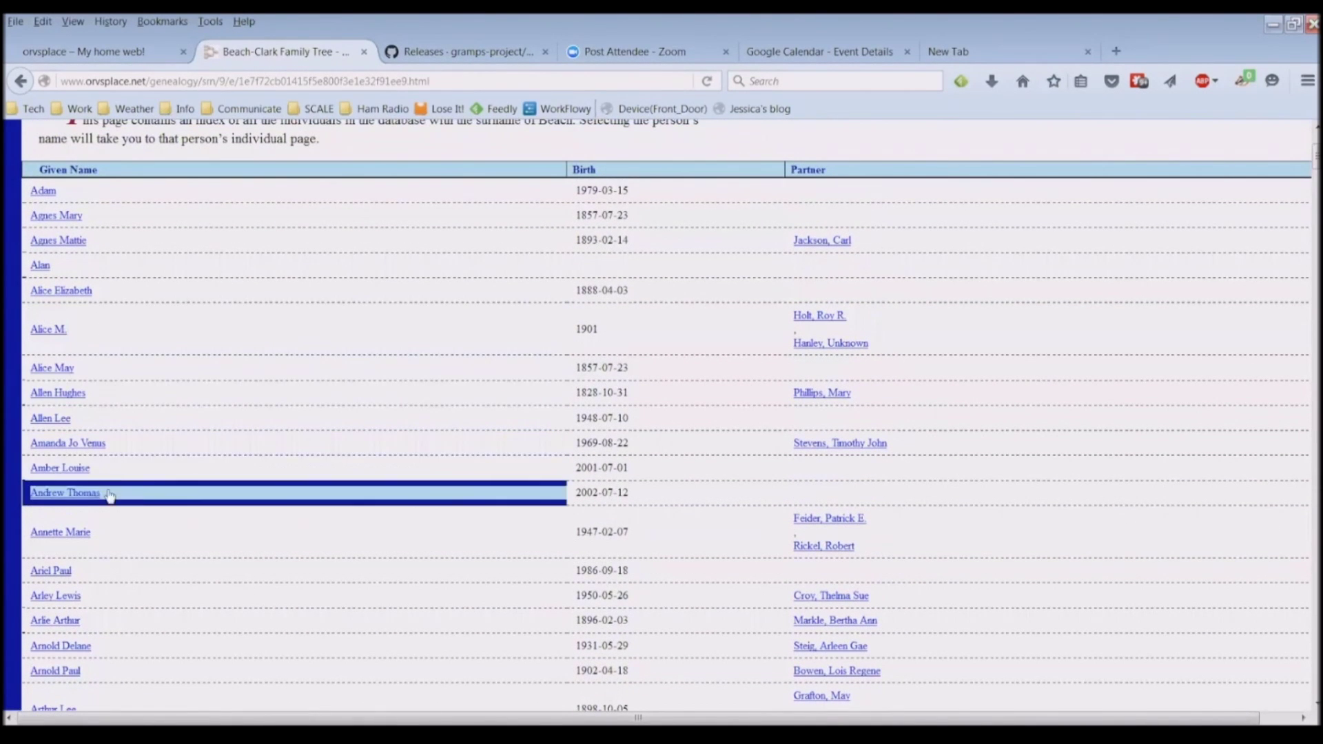
left_click(82, 488)
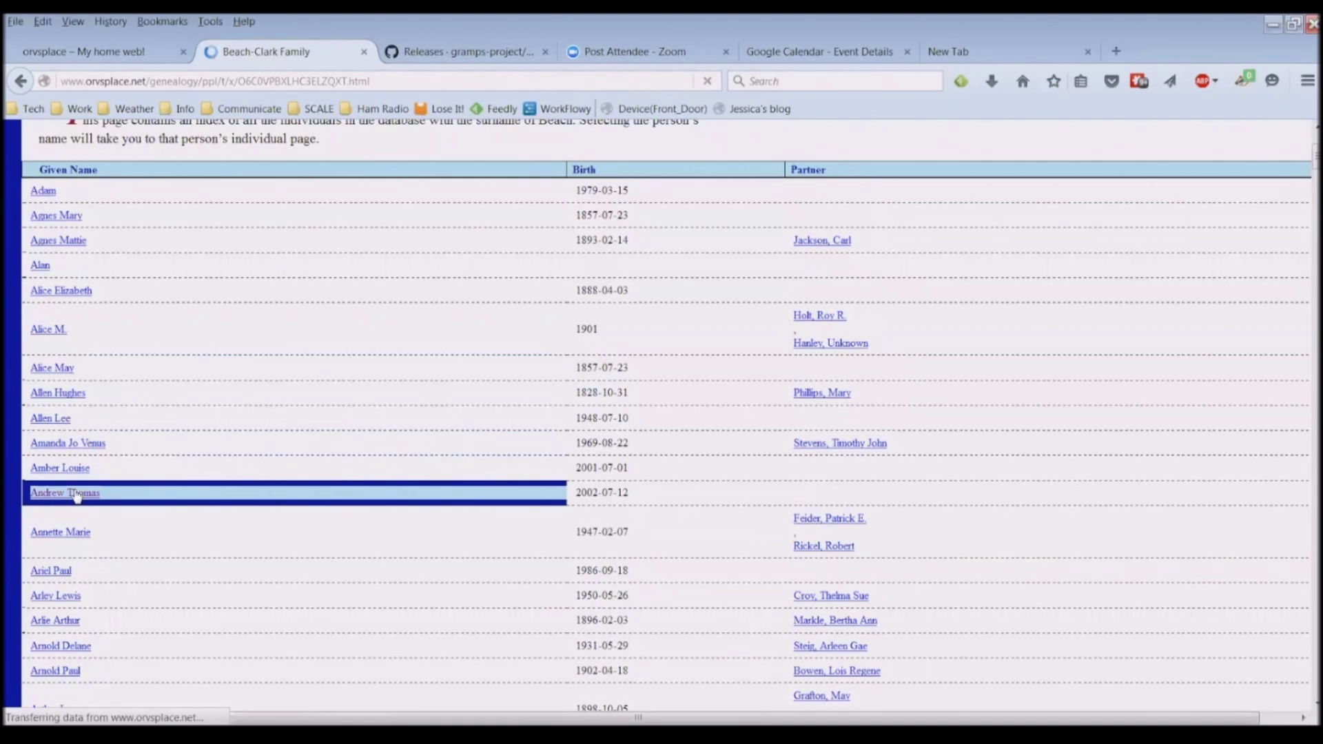
scroll(386, 413, "down", 4)
scroll(429, 396, "up", 4)
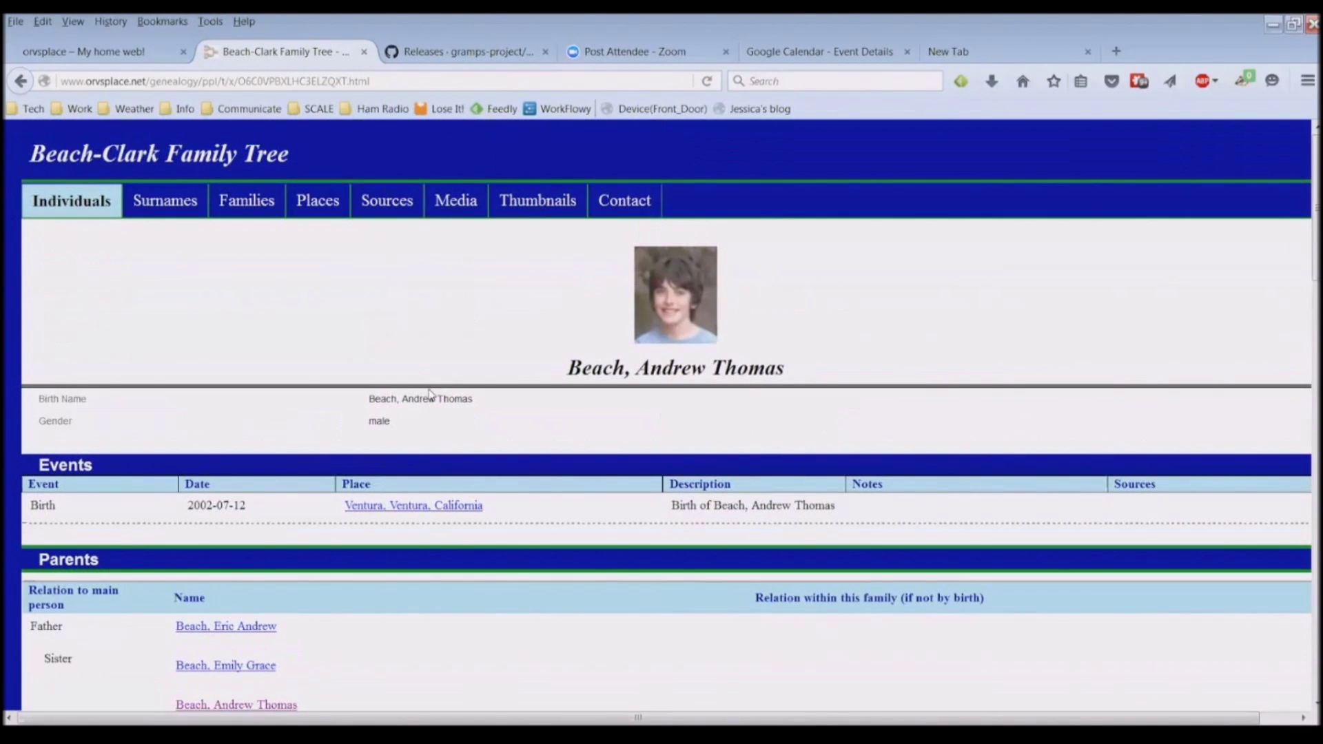
scroll(531, 388, "down", 5)
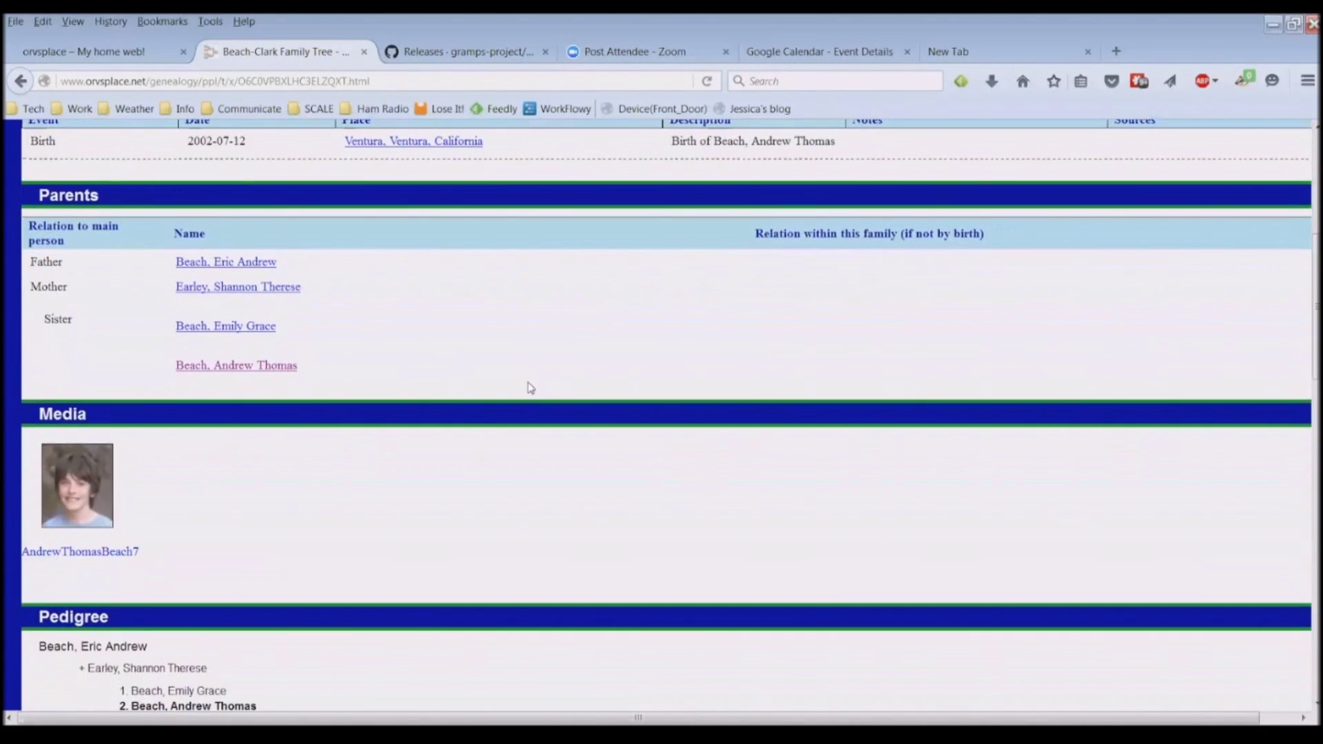
scroll(531, 388, "down", 1)
scroll(531, 388, "up", 4)
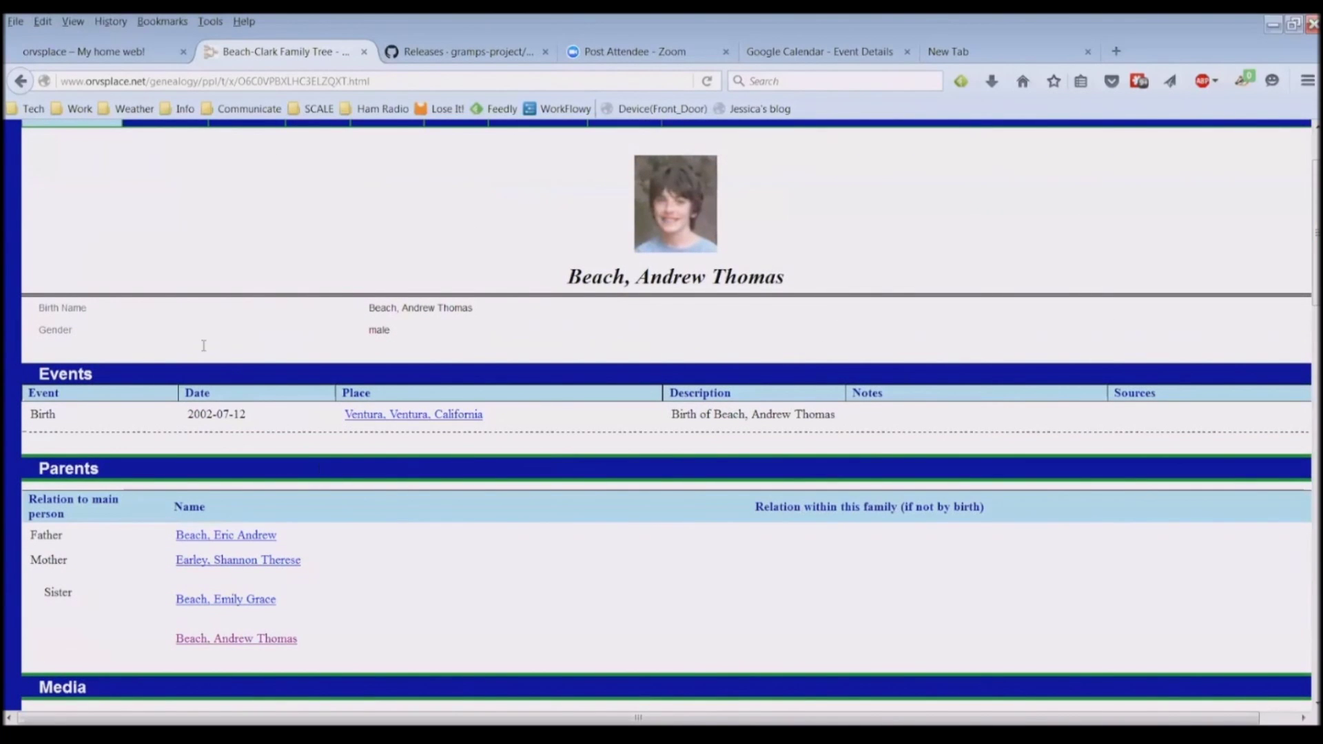
scroll(450, 534, "down", 2)
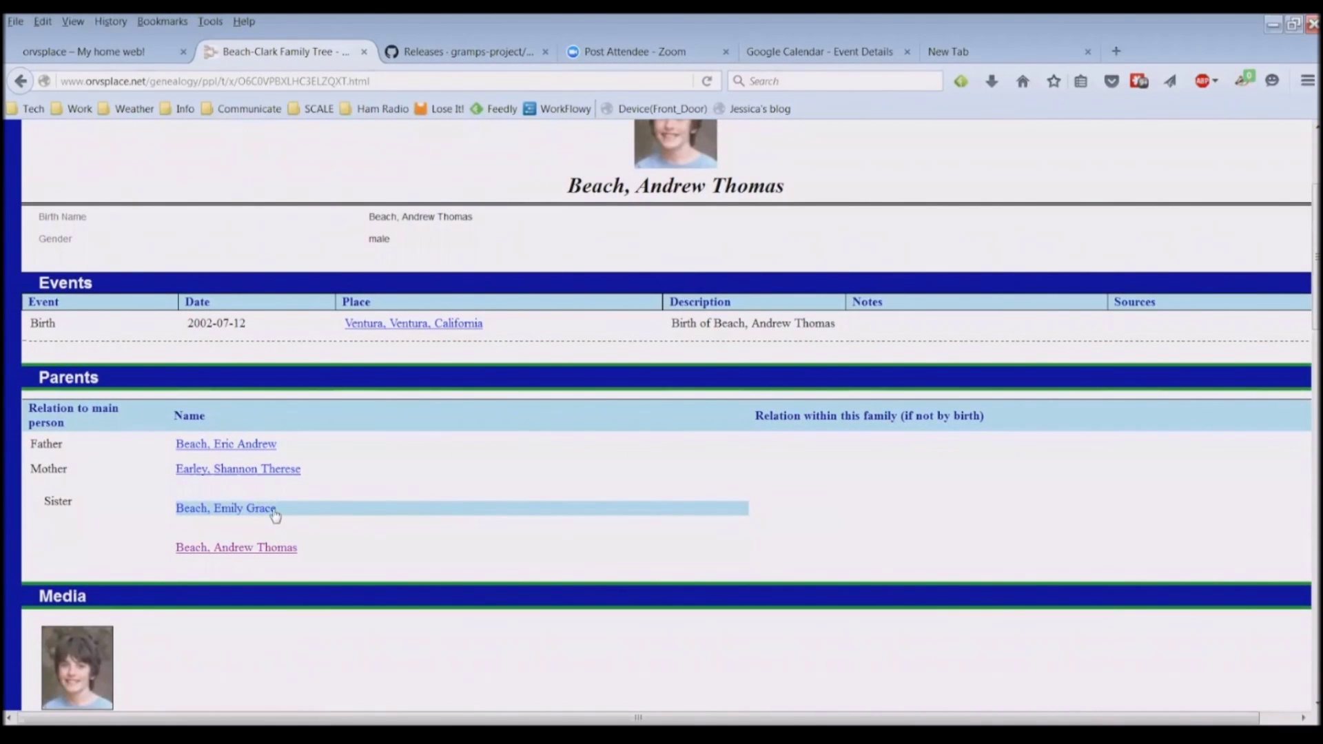
scroll(419, 519, "down", 15)
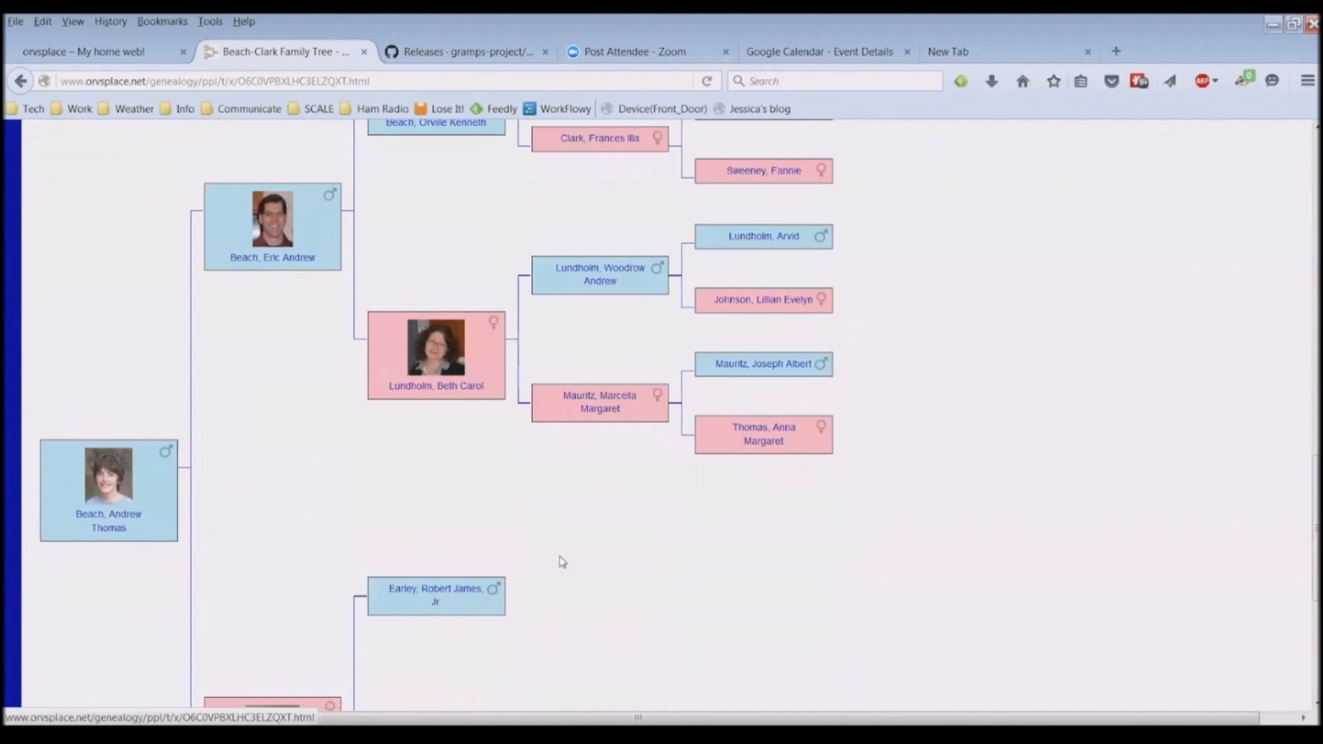
scroll(806, 604, "up", 10)
scroll(879, 576, "down", 8)
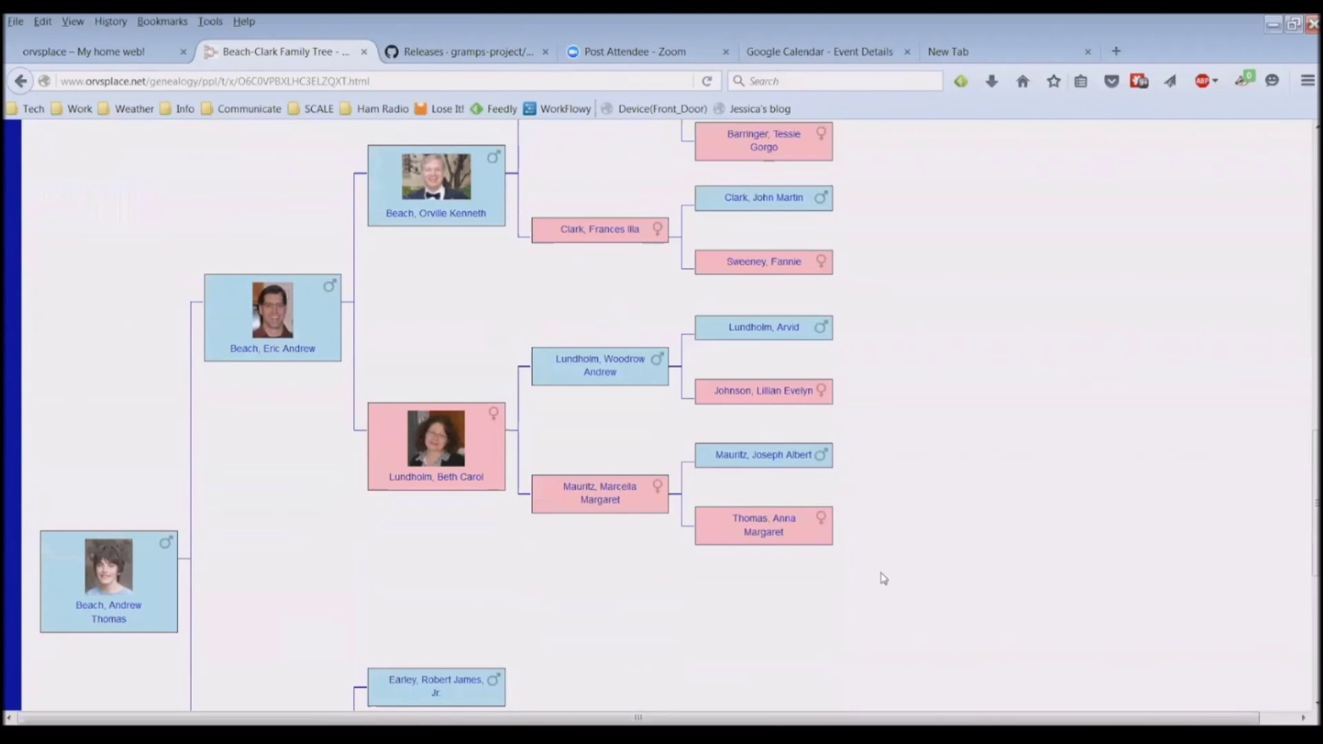
scroll(685, 609, "down", 6)
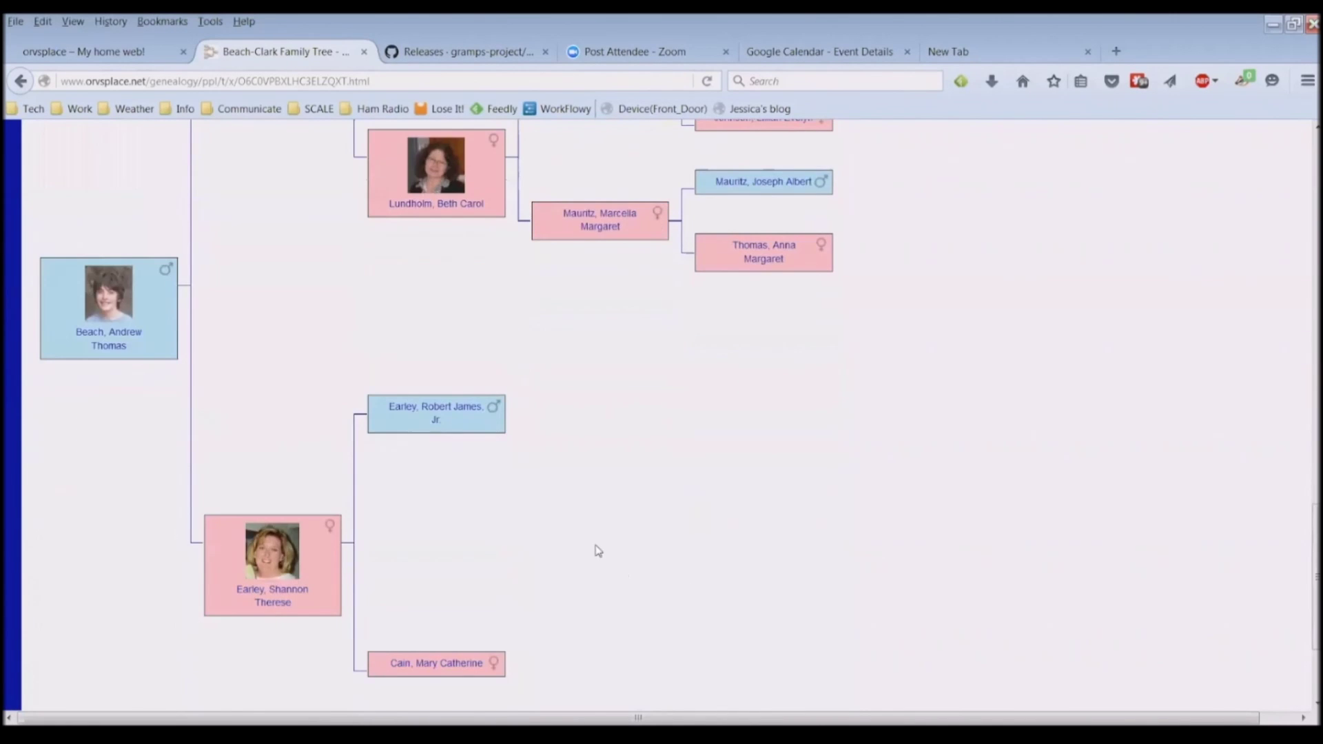
scroll(593, 549, "up", 13)
left_click(424, 542)
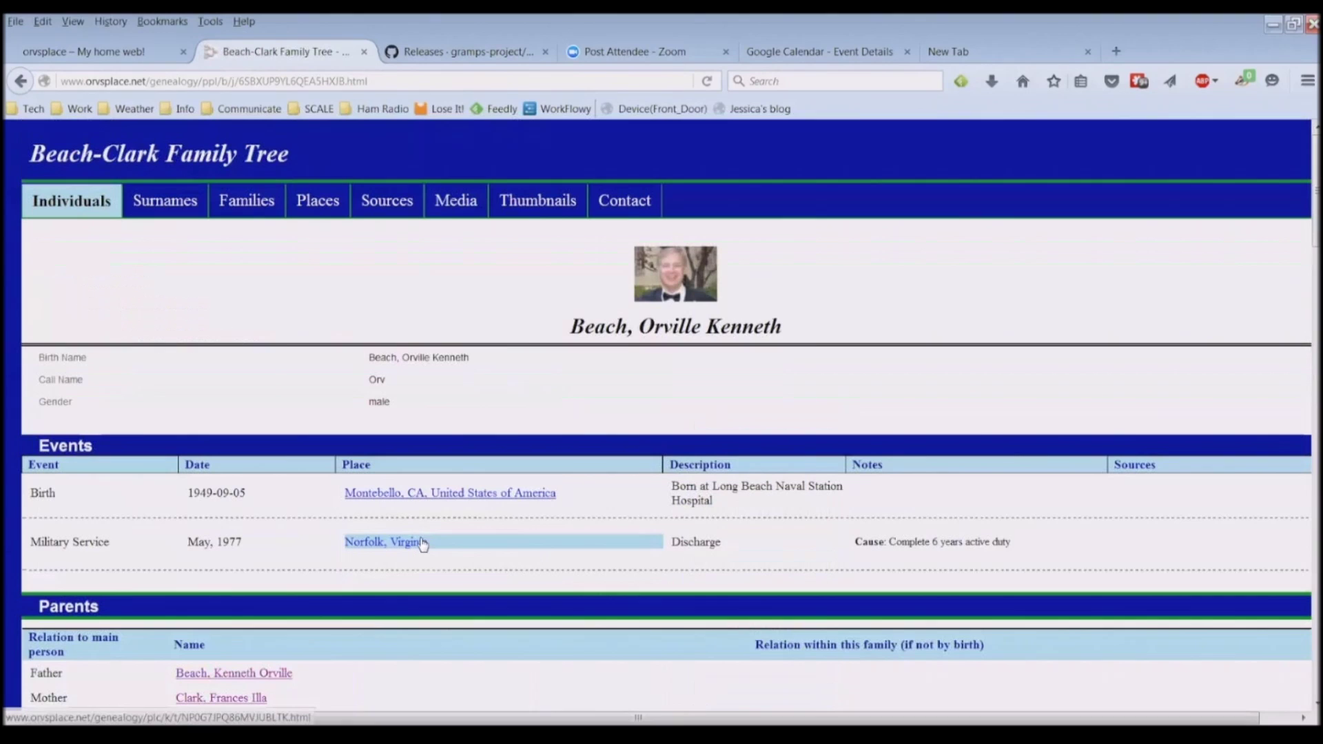
scroll(483, 524, "down", 15)
scroll(510, 515, "down", 13)
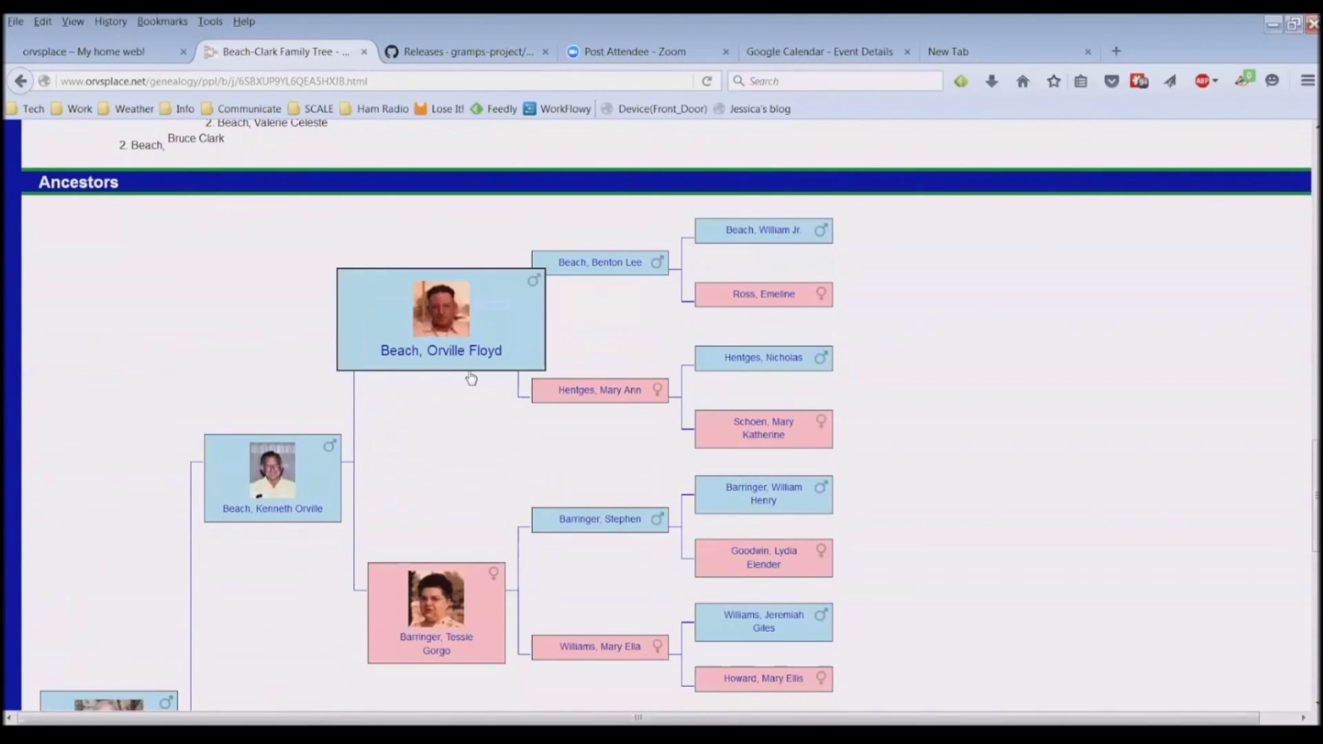
scroll(364, 407, "down", 13)
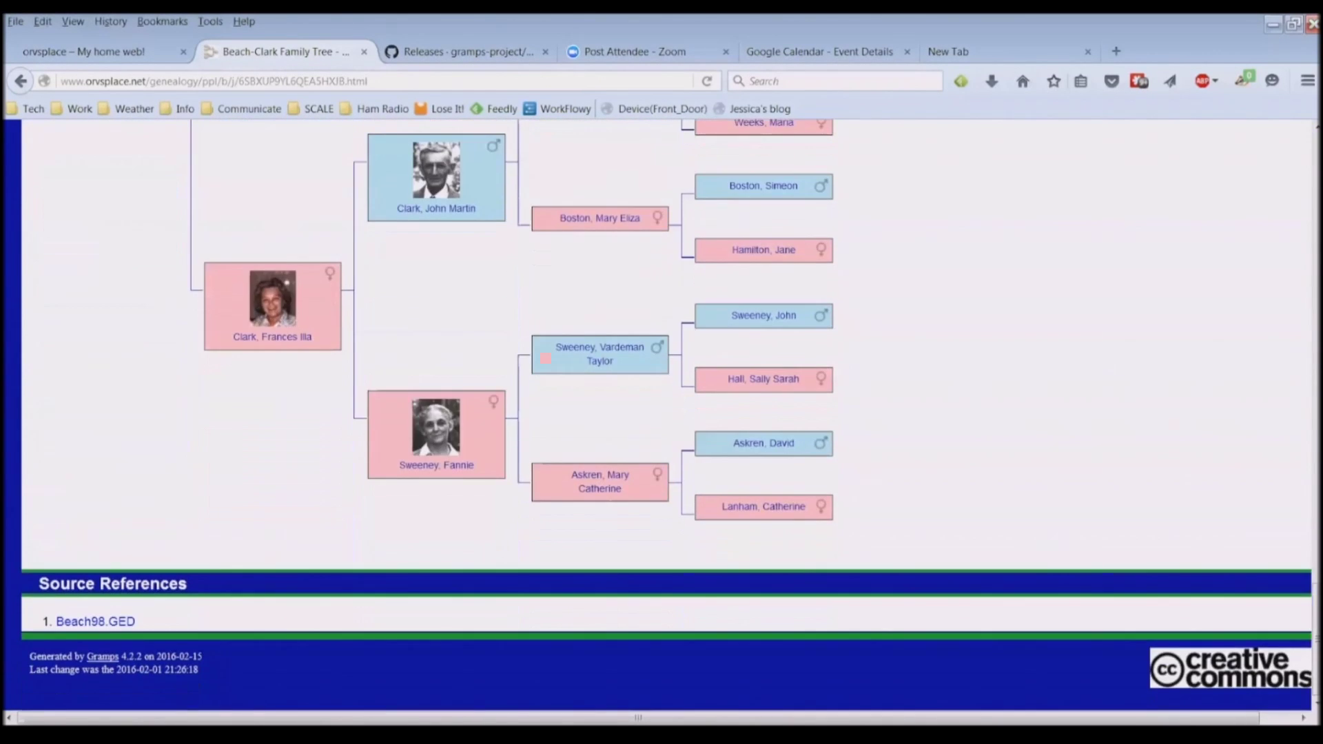
scroll(364, 407, "up", 12)
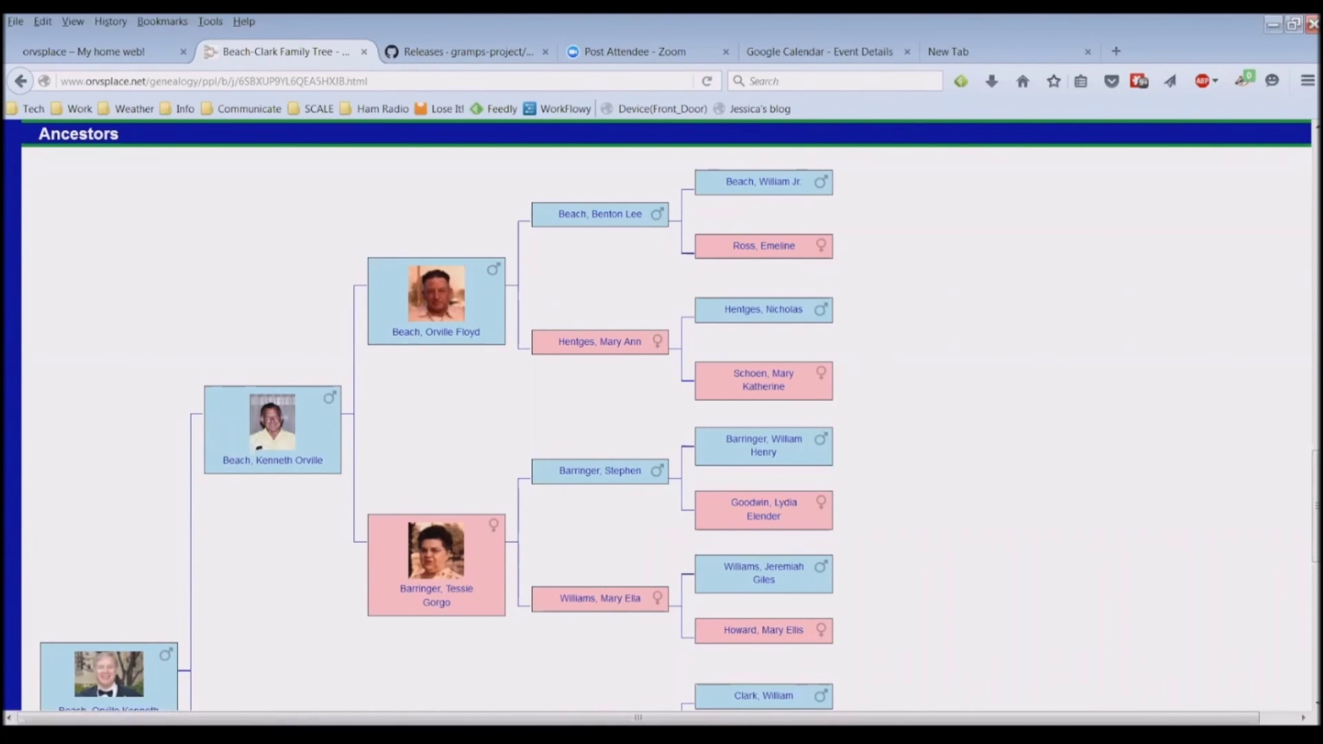
scroll(661, 413, "down", 8)
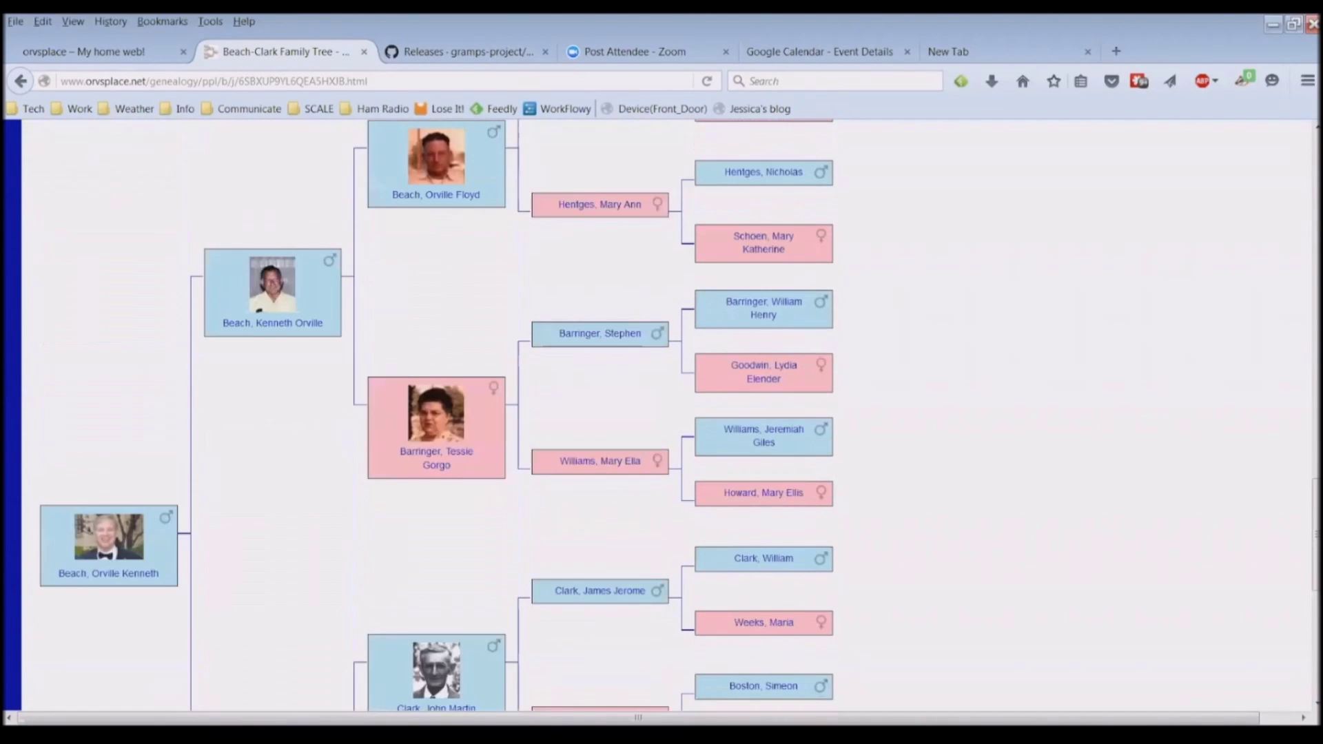
scroll(661, 413, "up", 10)
scroll(661, 413, "down", 12)
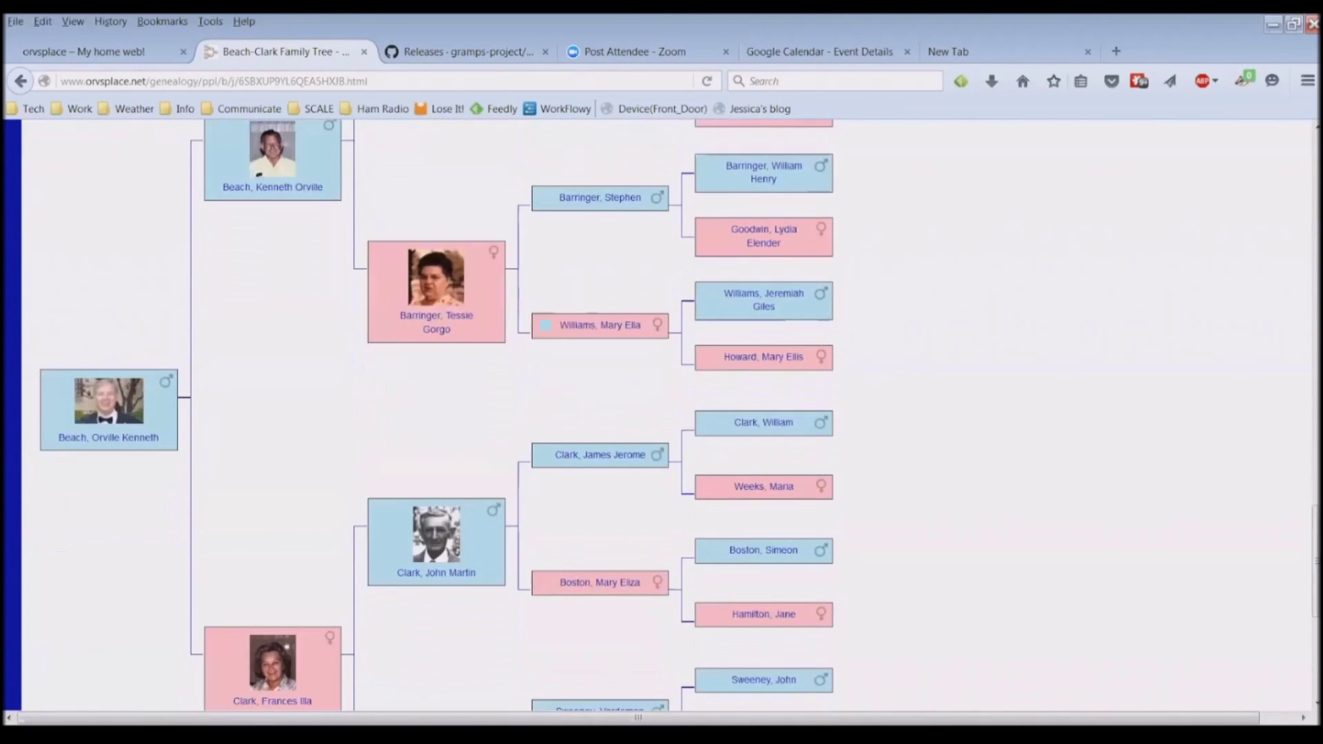
scroll(460, 417, "down", 4)
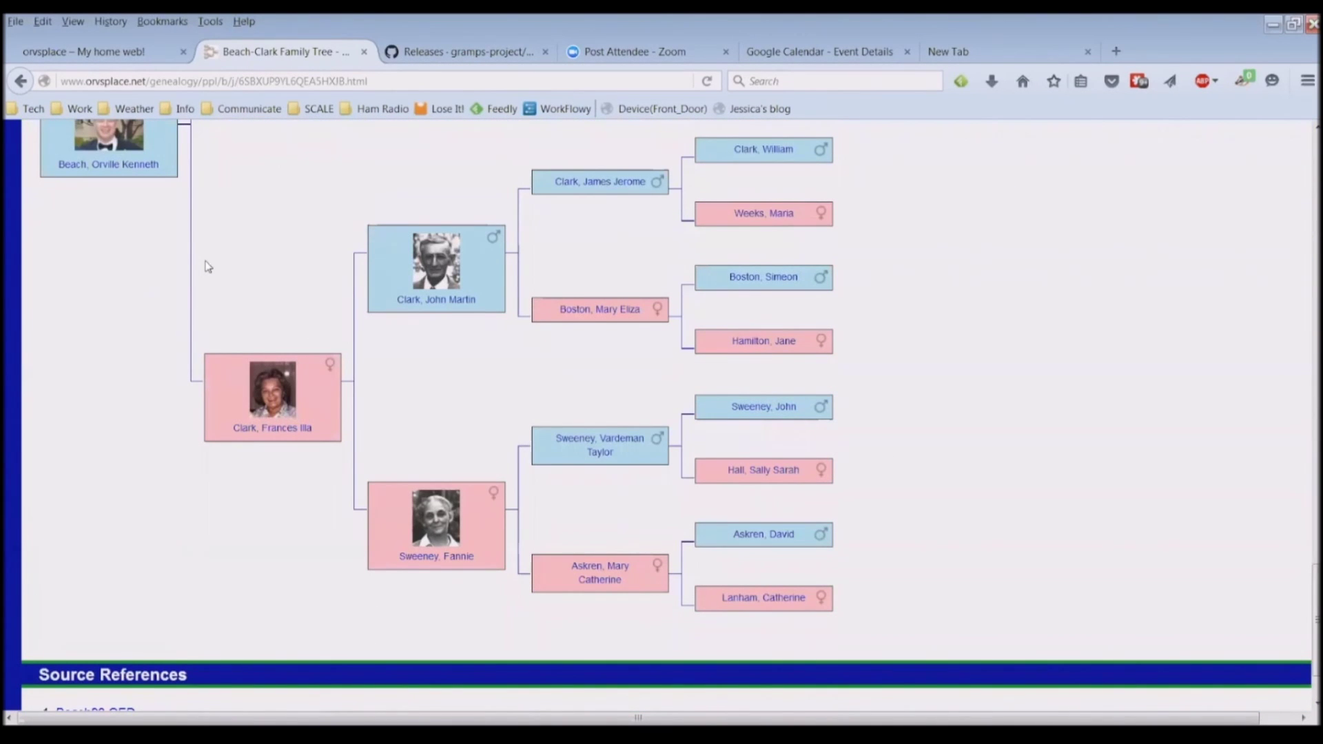
scroll(260, 251, "up", 7)
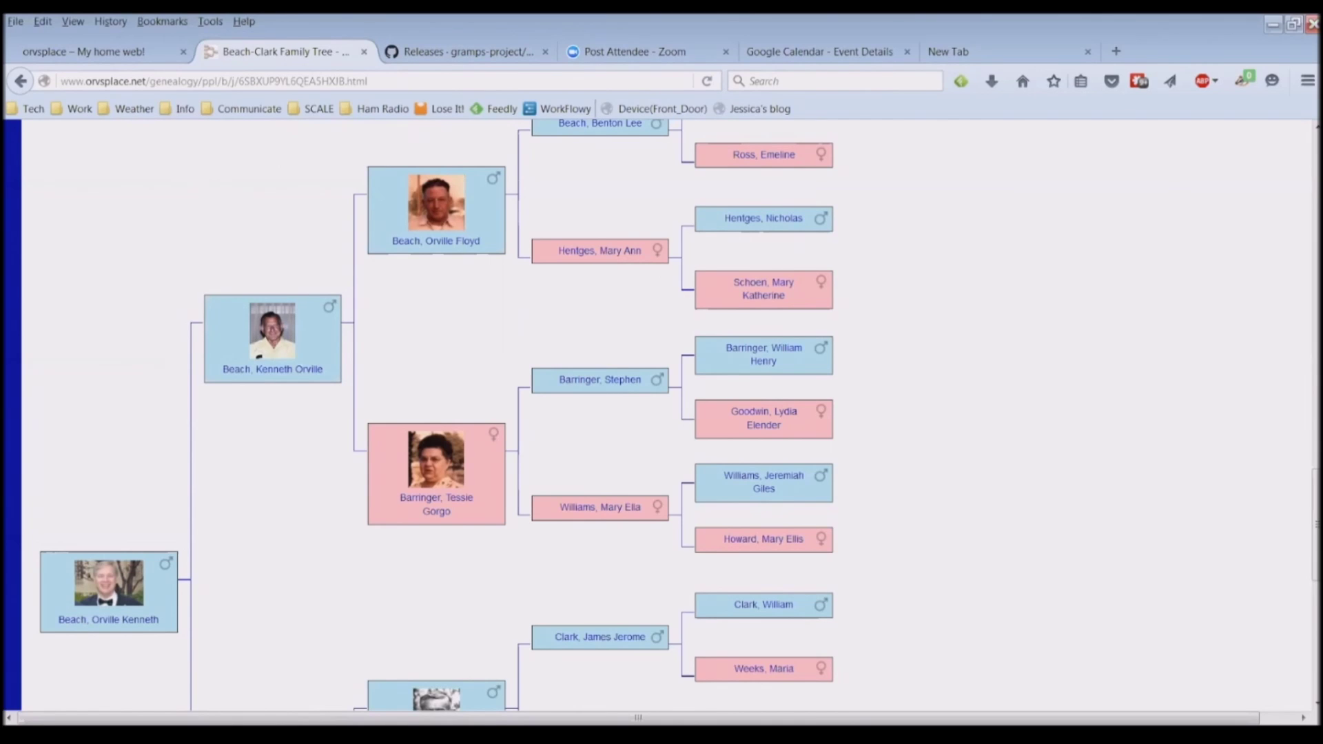
Close the empty New Tab and the Google Calendar tab, returning to the Ancestors chart
left_click(1088, 51)
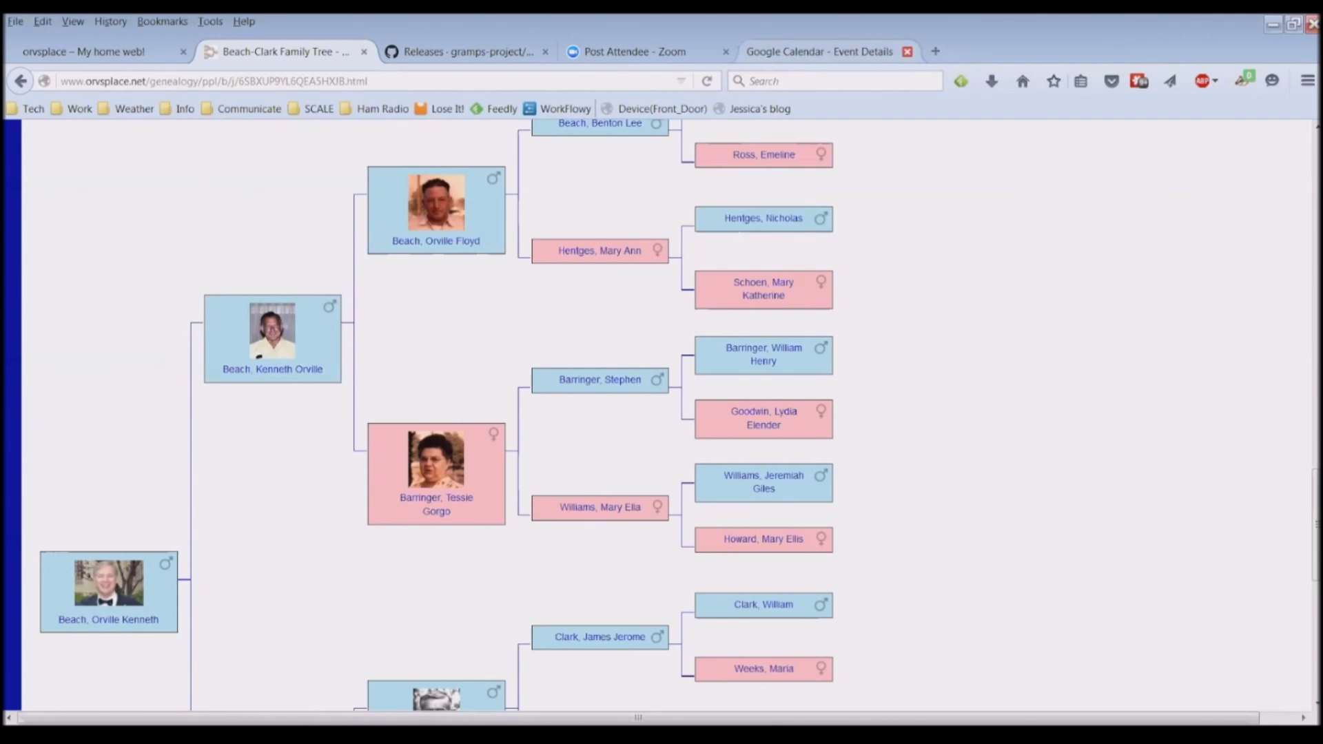
left_click(908, 51)
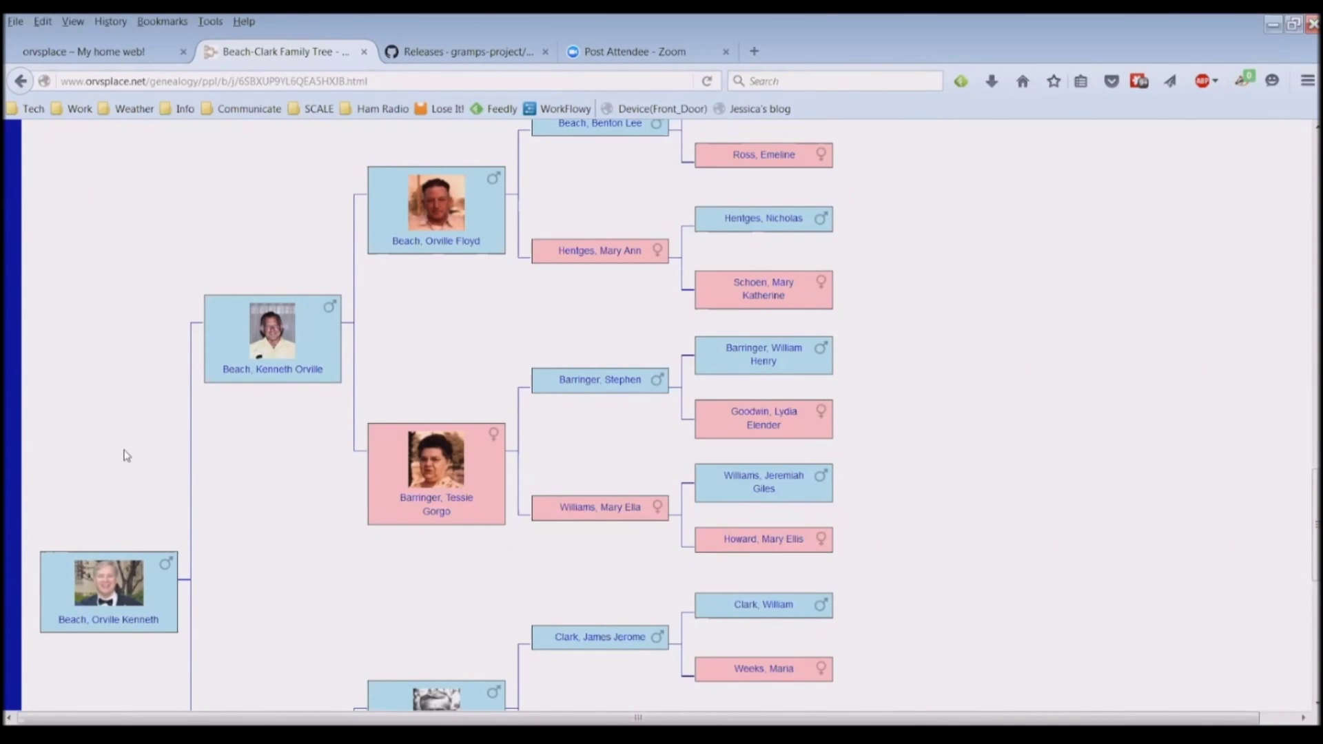
scroll(125, 455, "down", 3)
scroll(133, 437, "up", 7)
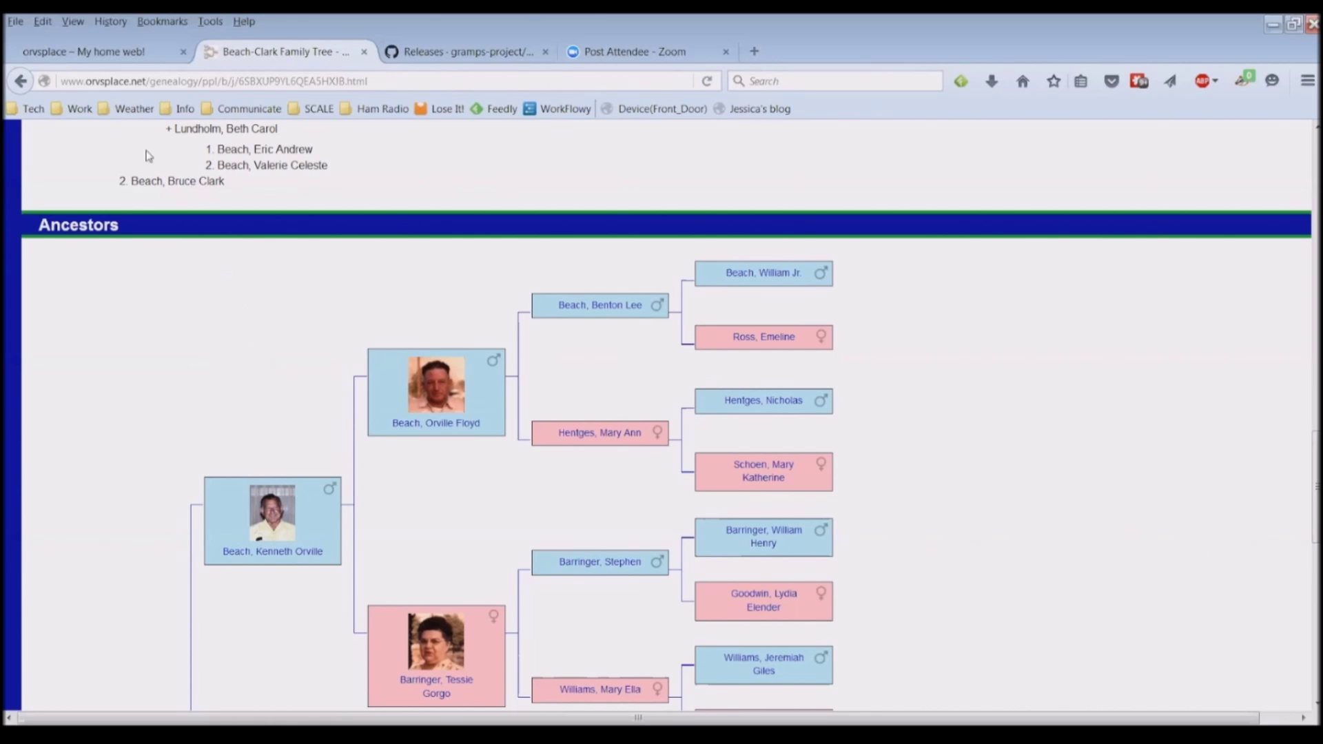
Check the orvsplace home page, then return to the family-tree page's five-generation Ancestors chart
left_click(129, 56)
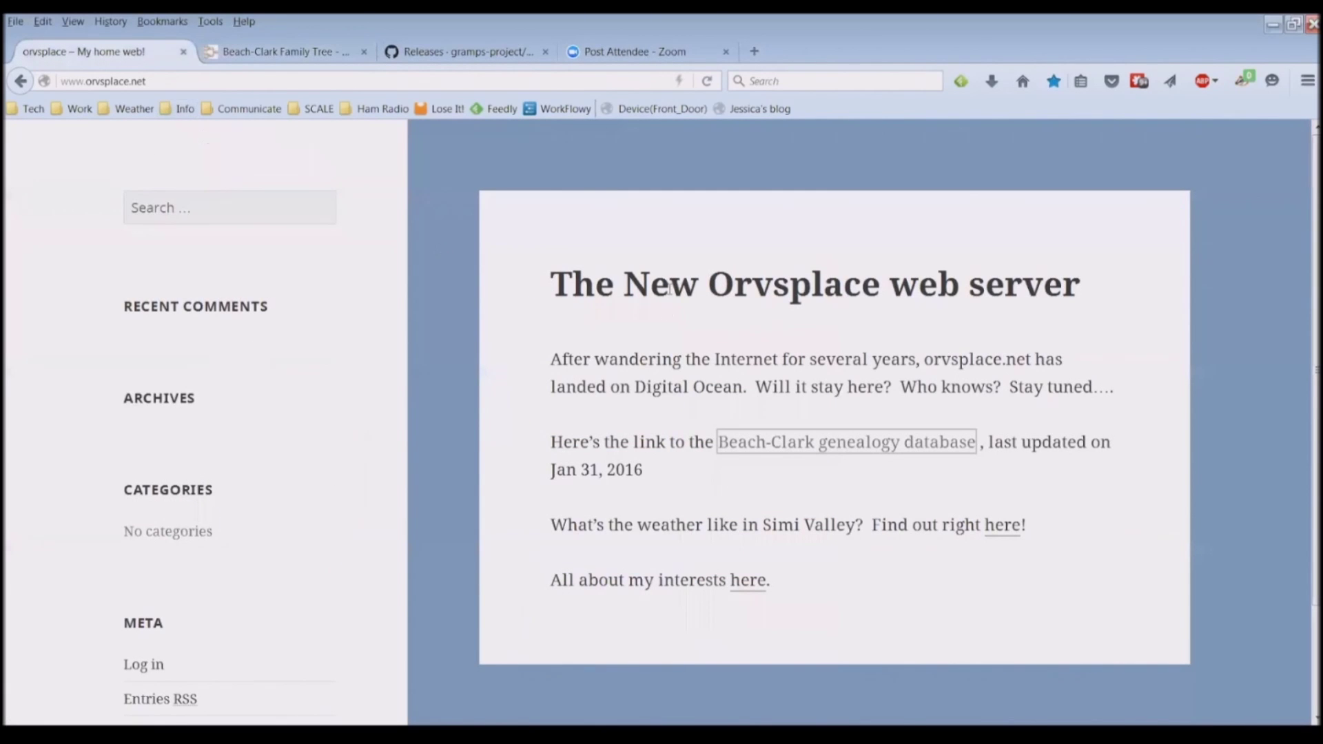
scroll(667, 351, "down", 1)
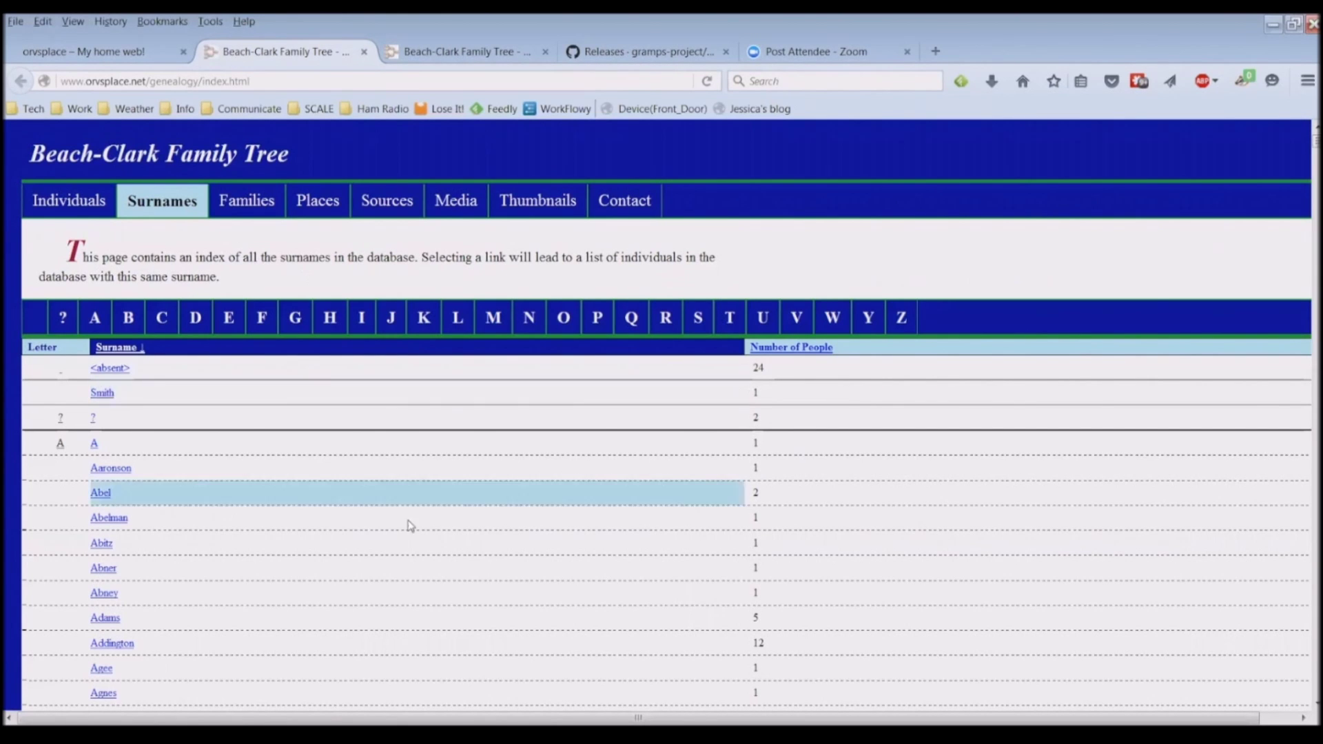
scroll(385, 481, "down", 7)
scroll(394, 500, "up", 5)
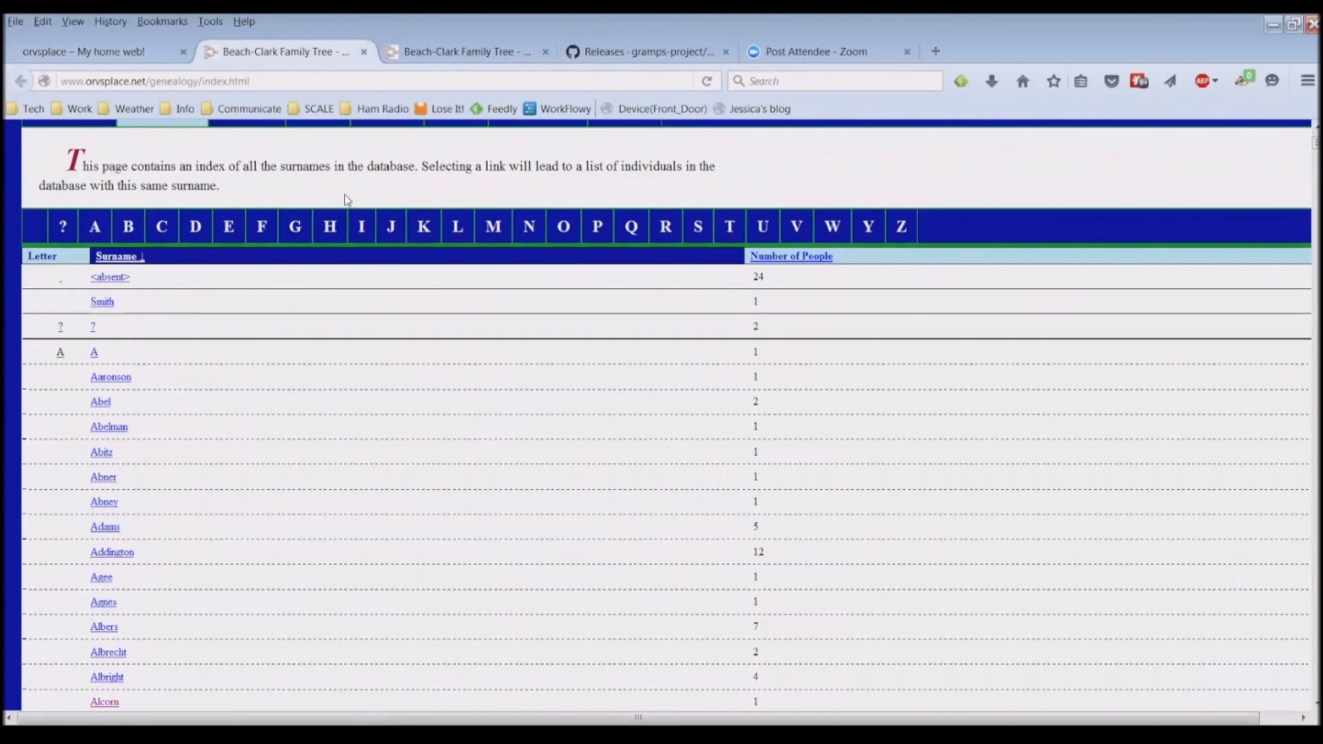
left_click(422, 59)
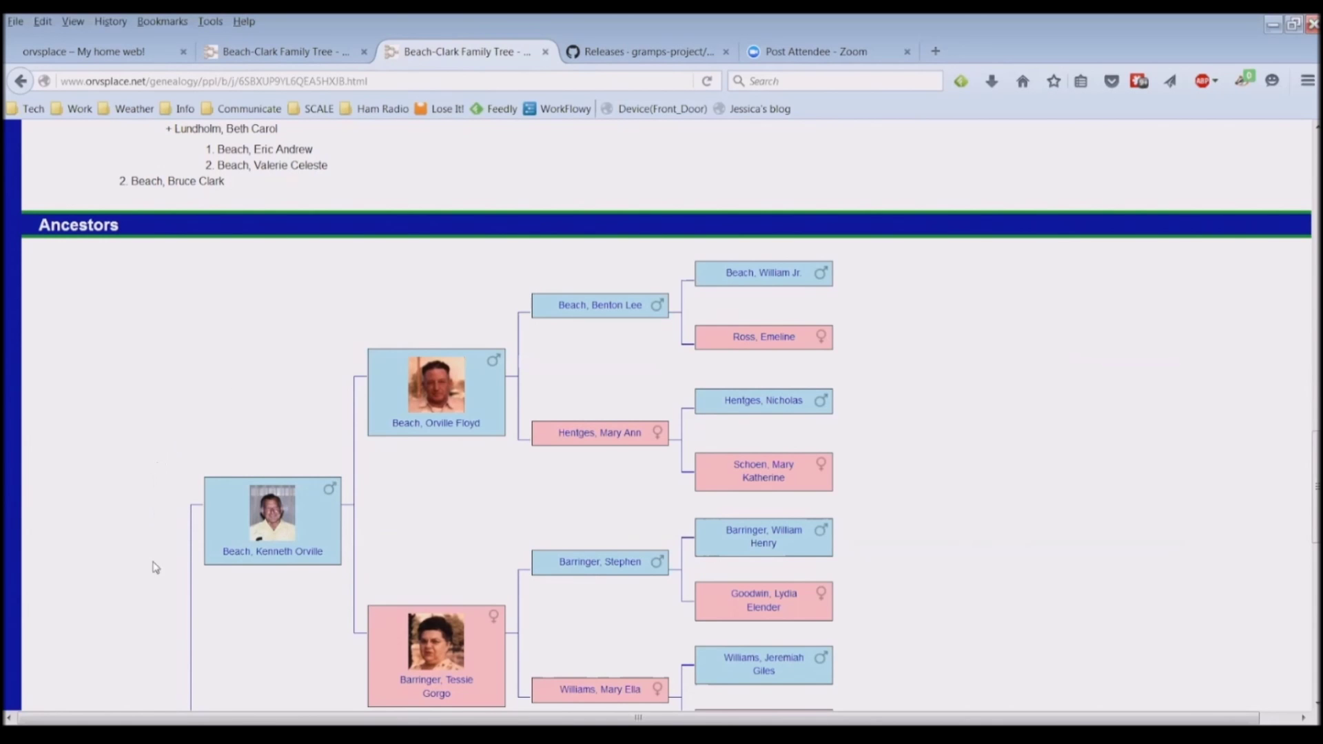
scroll(157, 577, "down", 3)
scroll(157, 577, "down", 5)
scroll(160, 561, "up", 6)
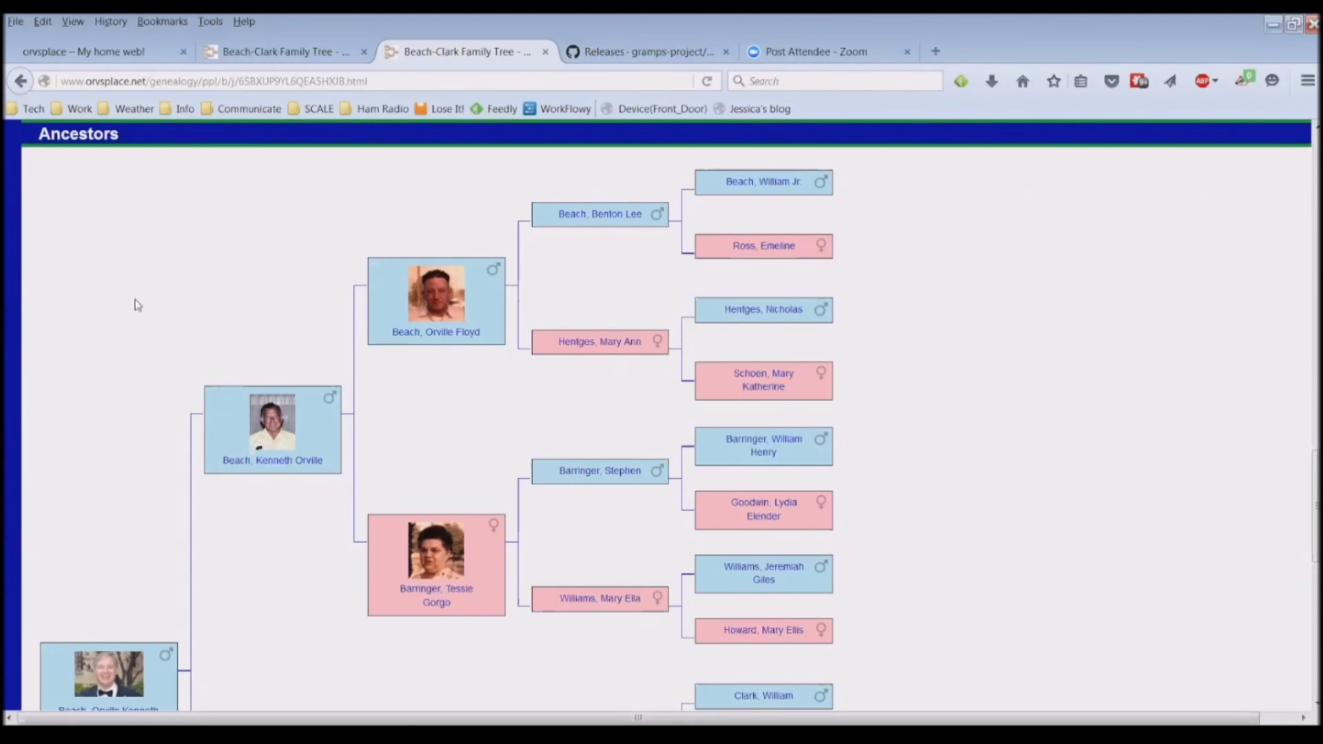
scroll(661, 414, "down", 5)
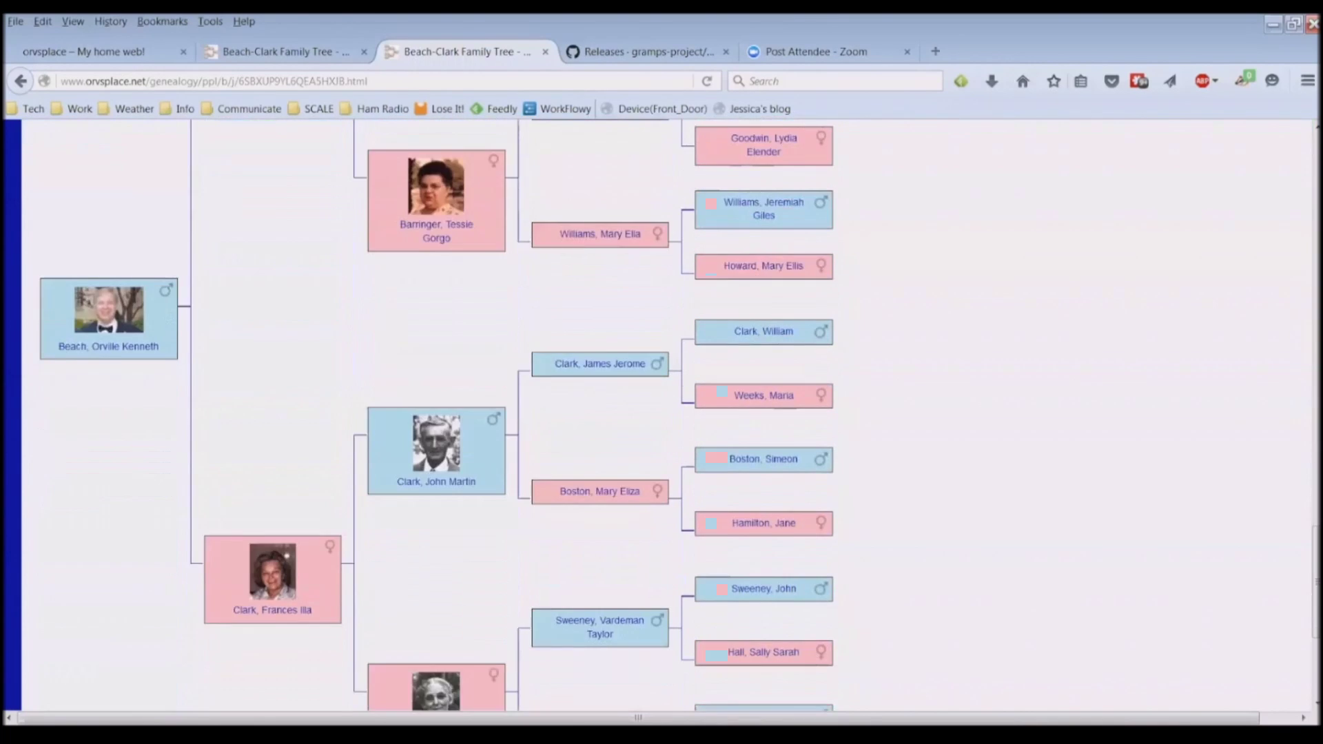
scroll(662, 413, "up", 6)
scroll(662, 413, "down", 1)
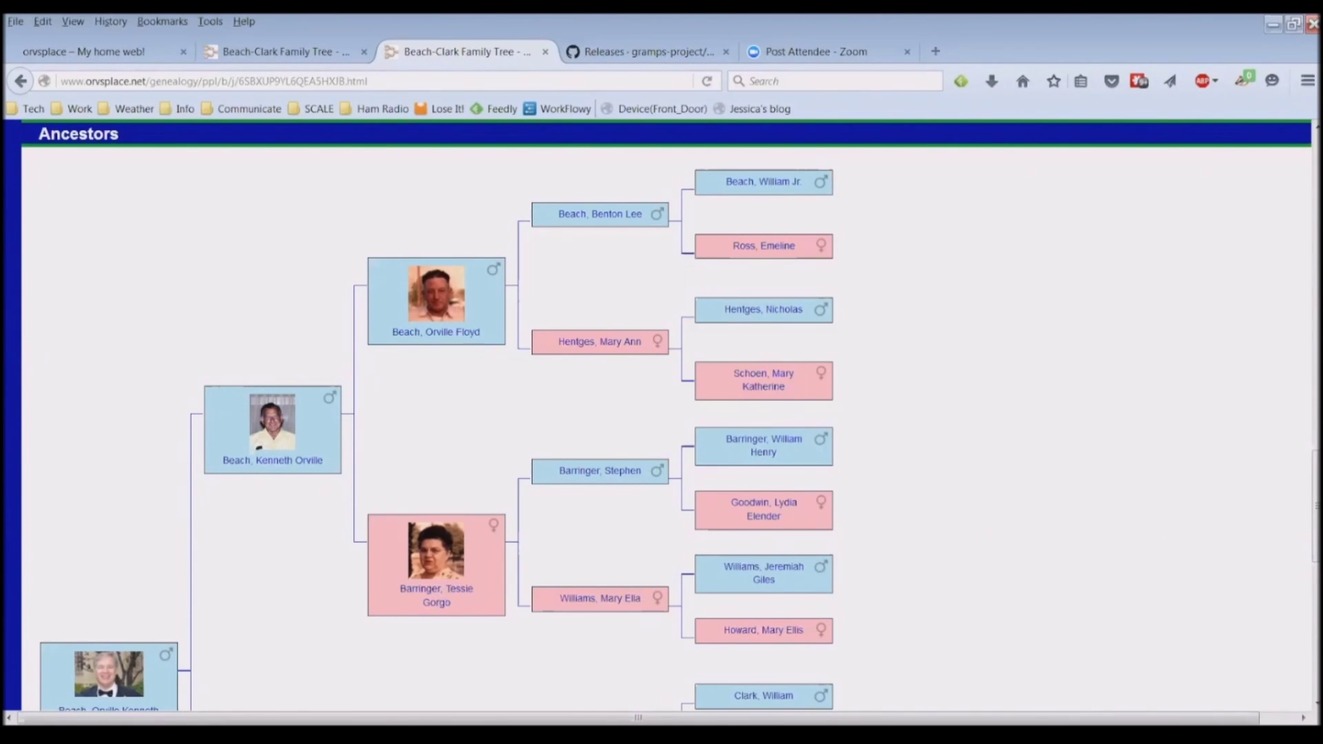
scroll(116, 462, "down", 3)
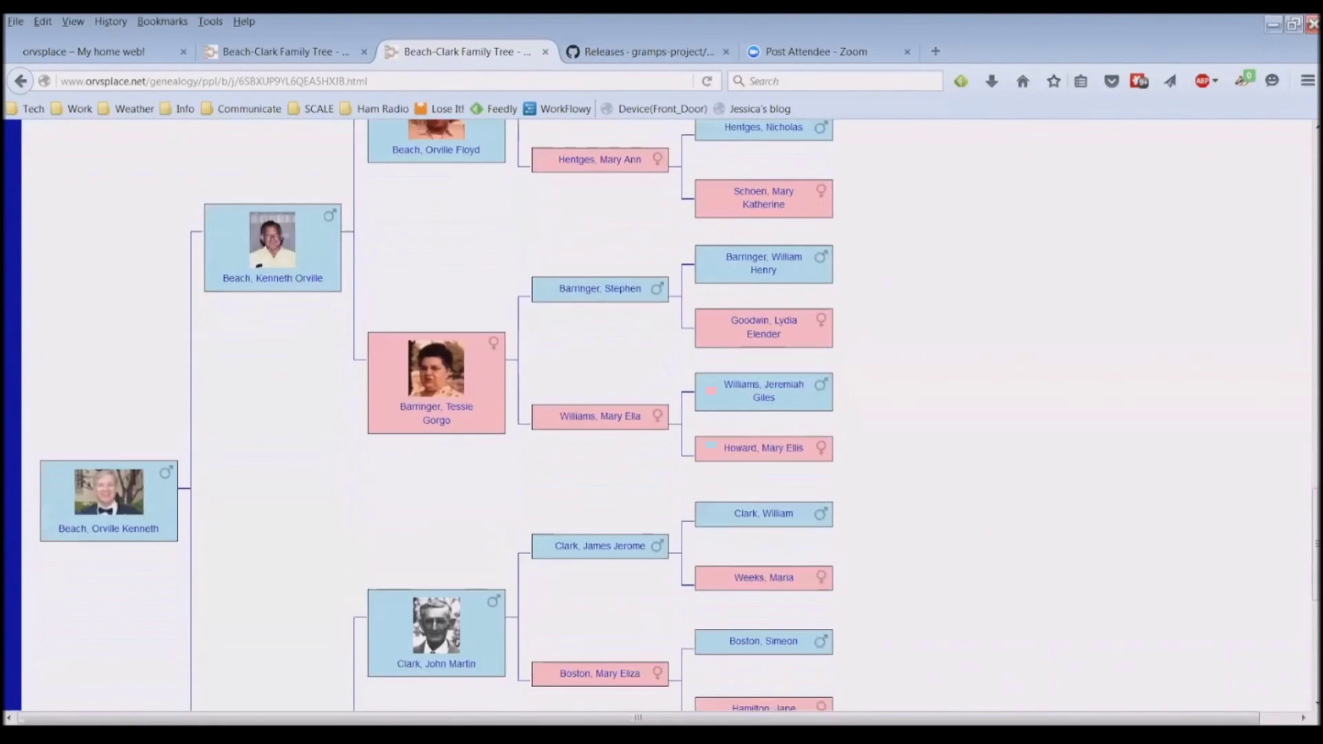